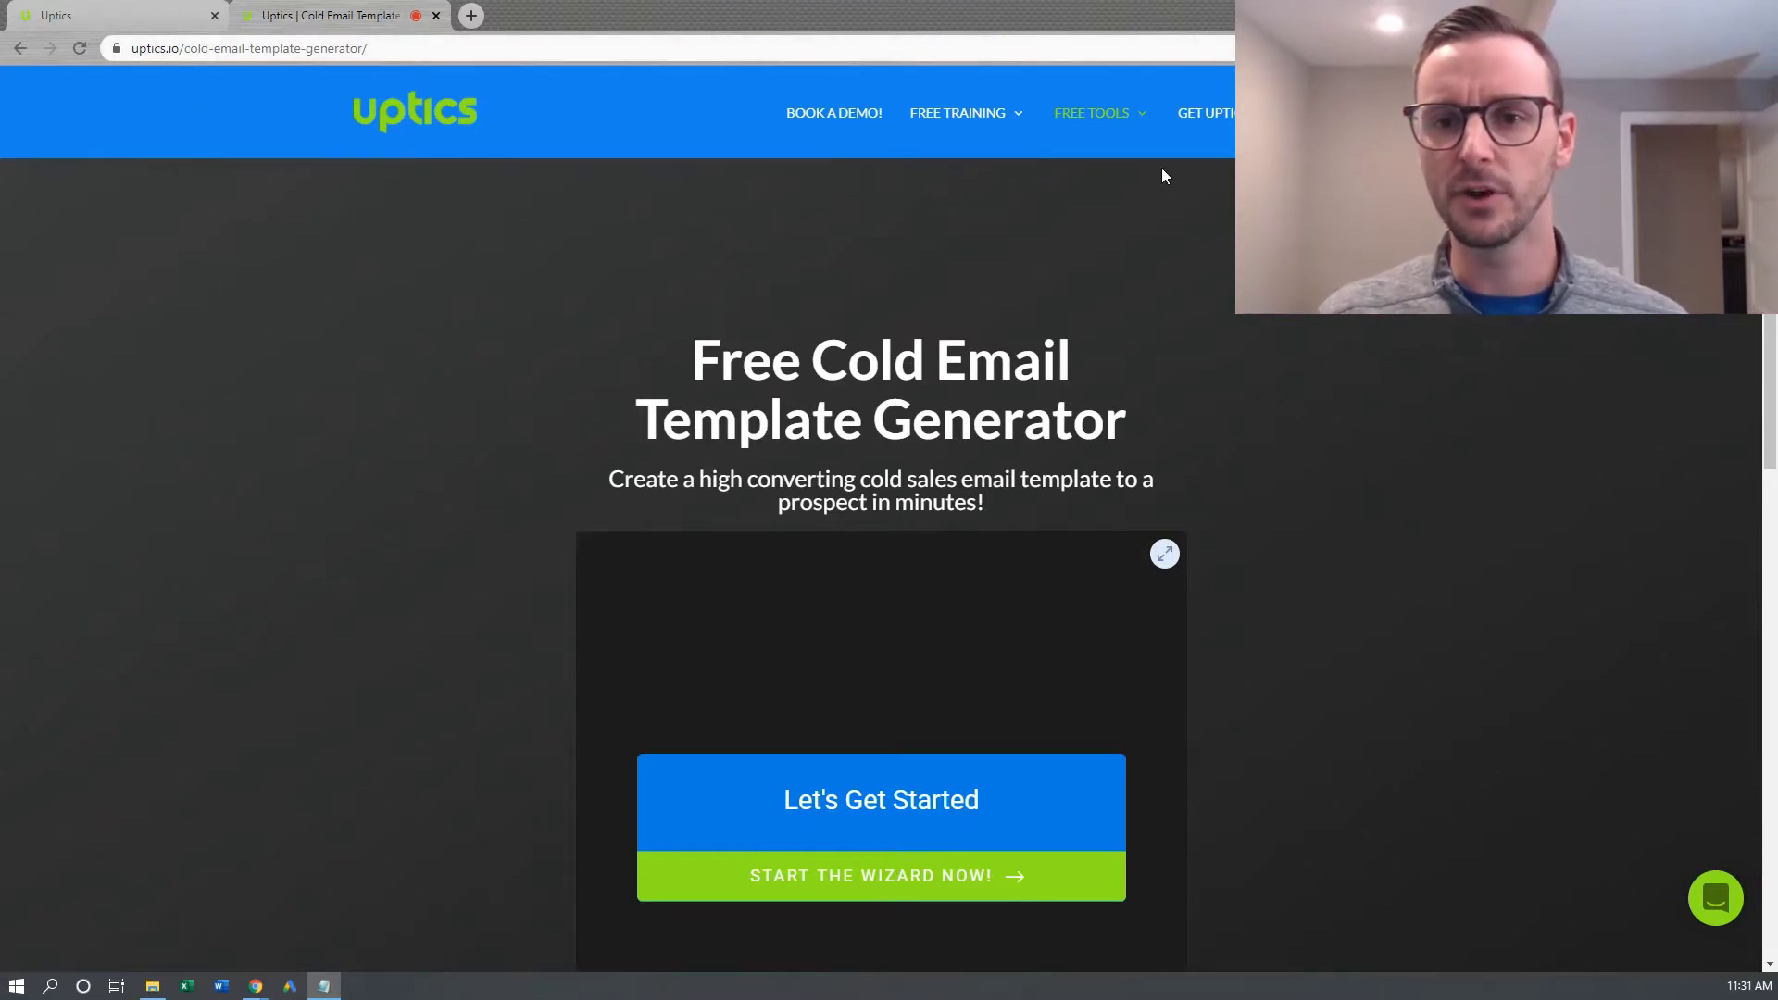
Launch the cold email template wizard from the Uptics generator landing page
mouse_move(1142, 123)
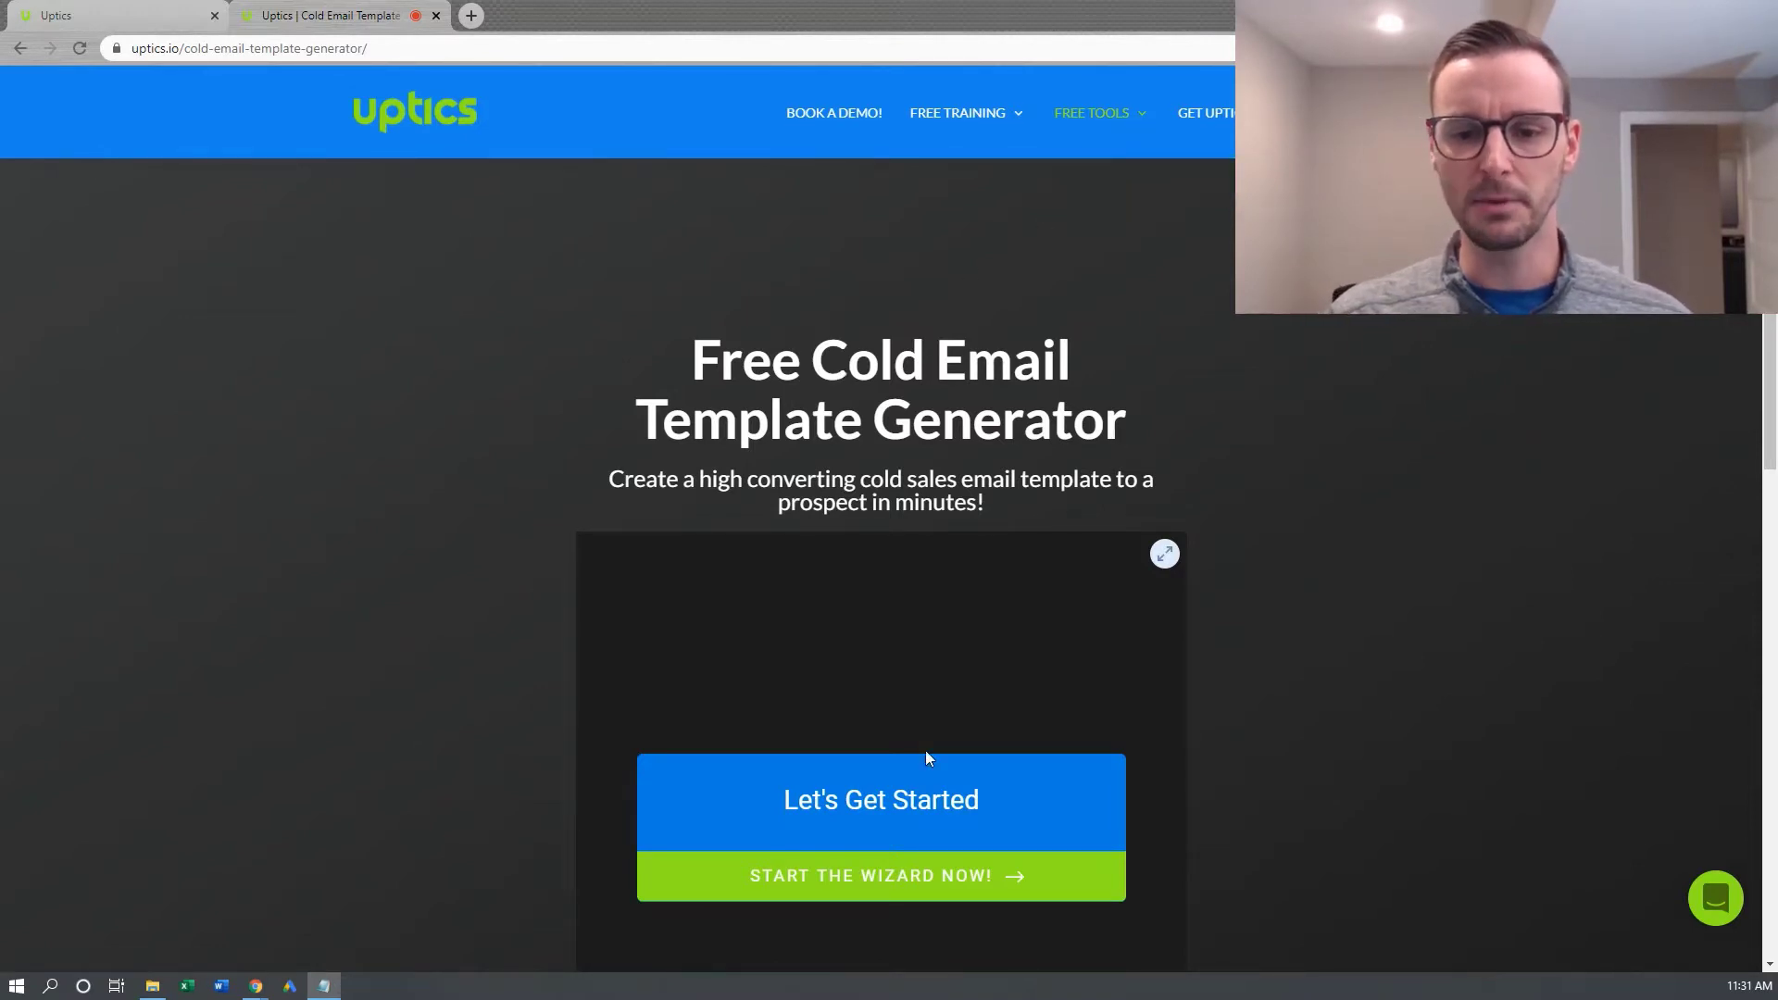
scroll(889, 770, down, 1)
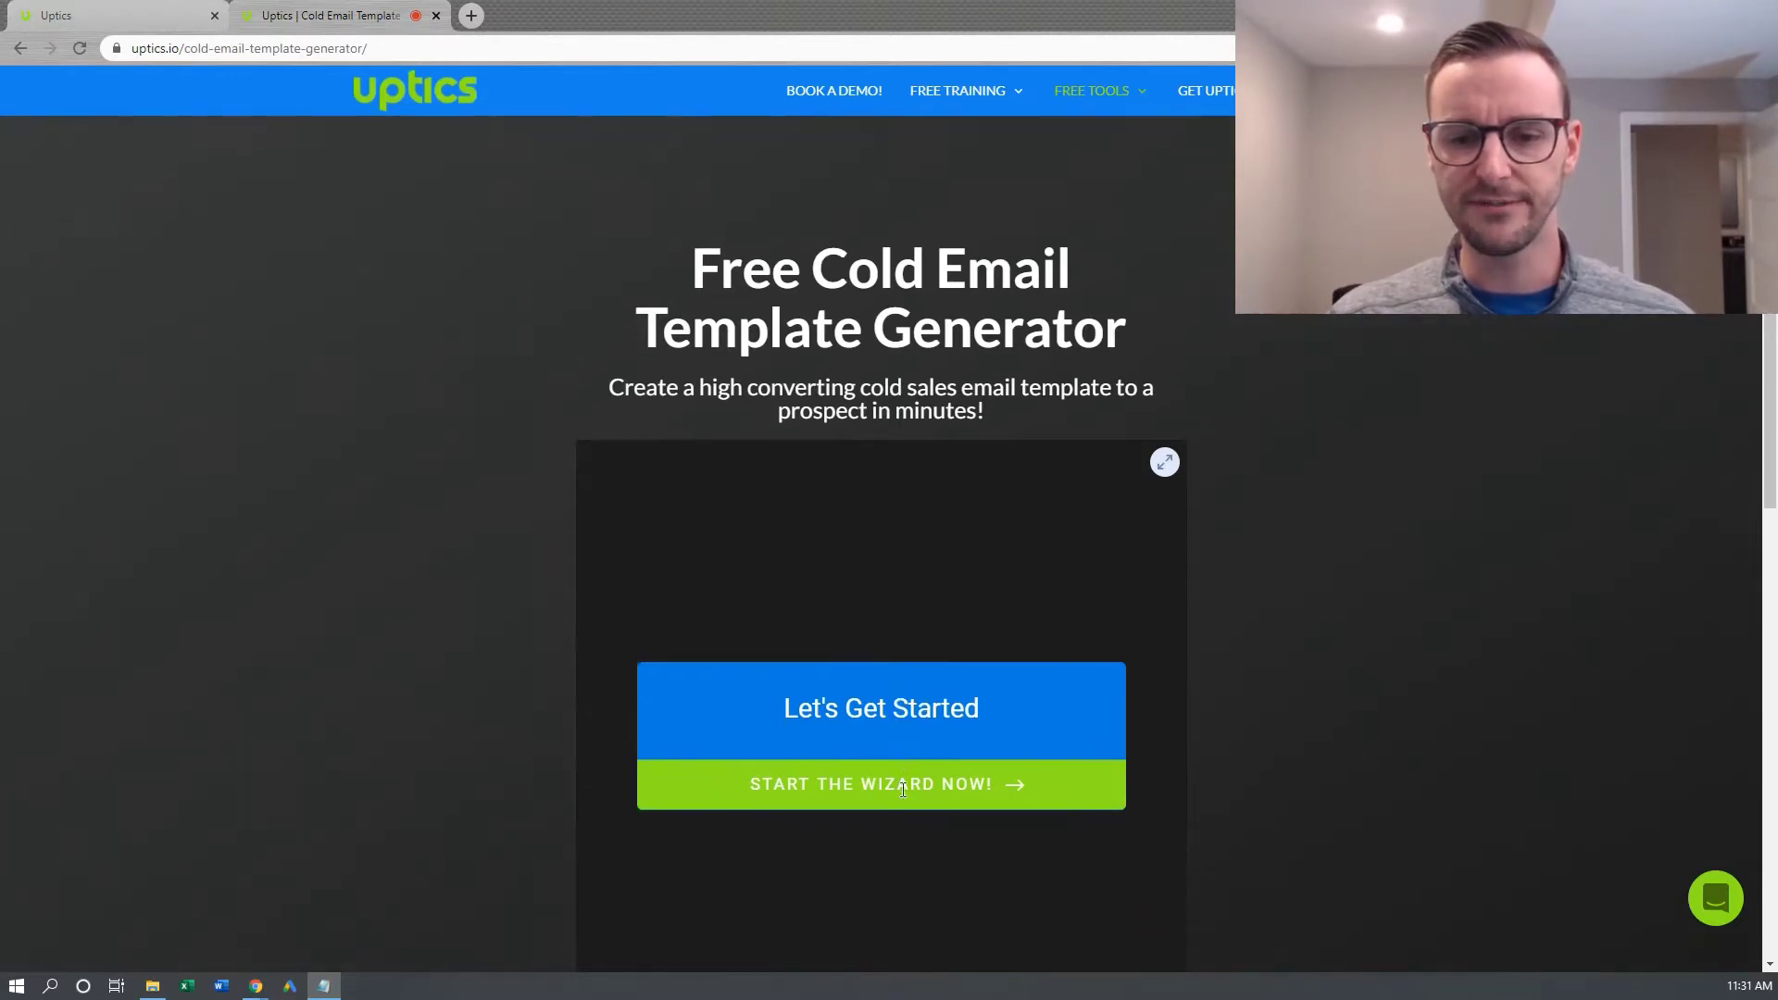
click(898, 794)
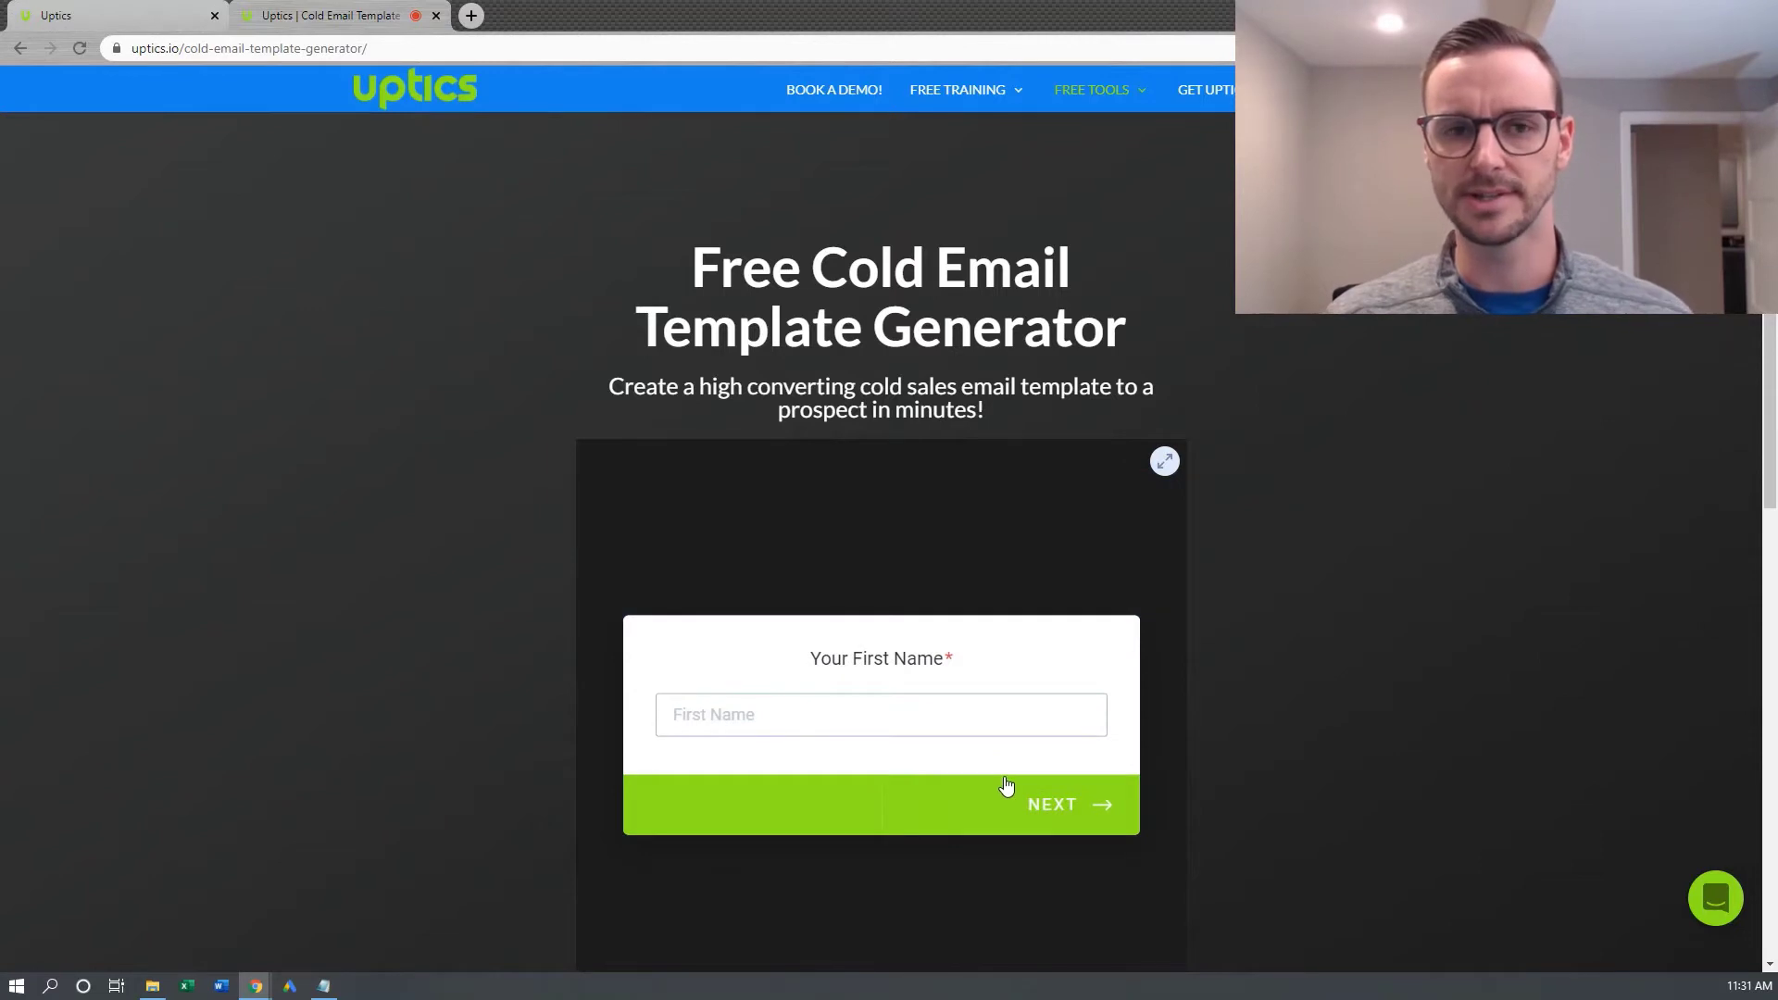
Enter your first name and last name in the wizard
scroll(1005, 786, down, 1)
click(911, 623)
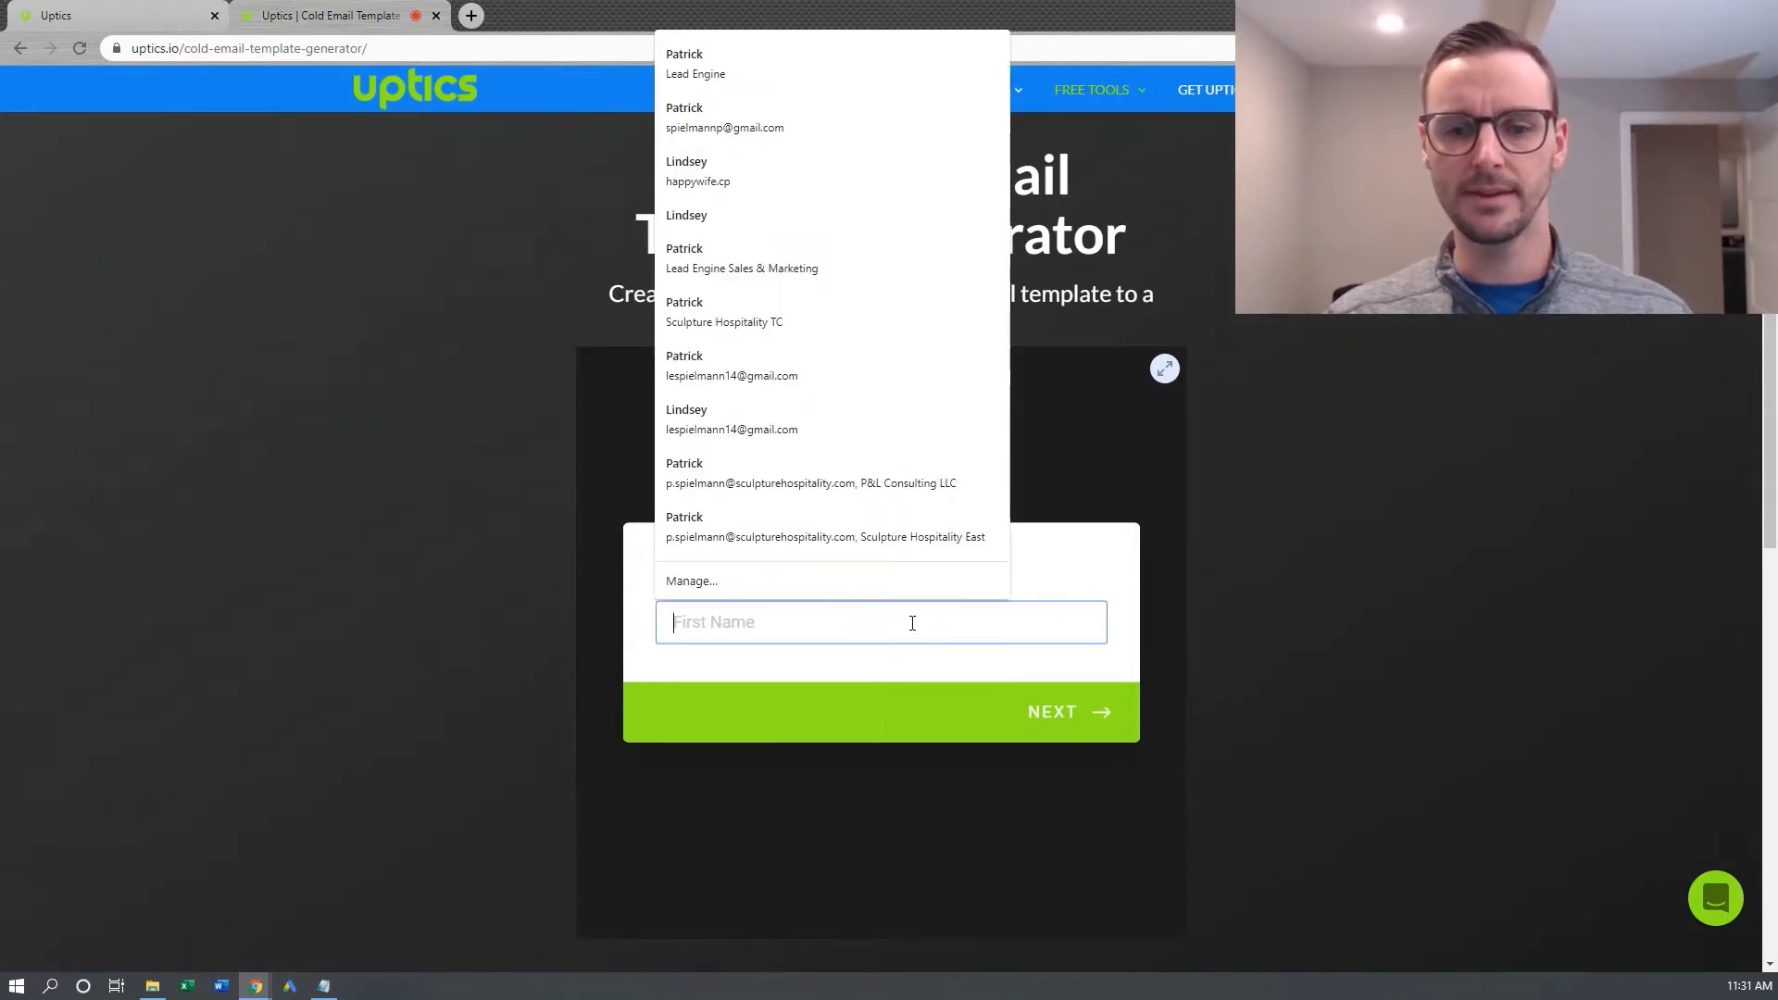
text(Patrick)
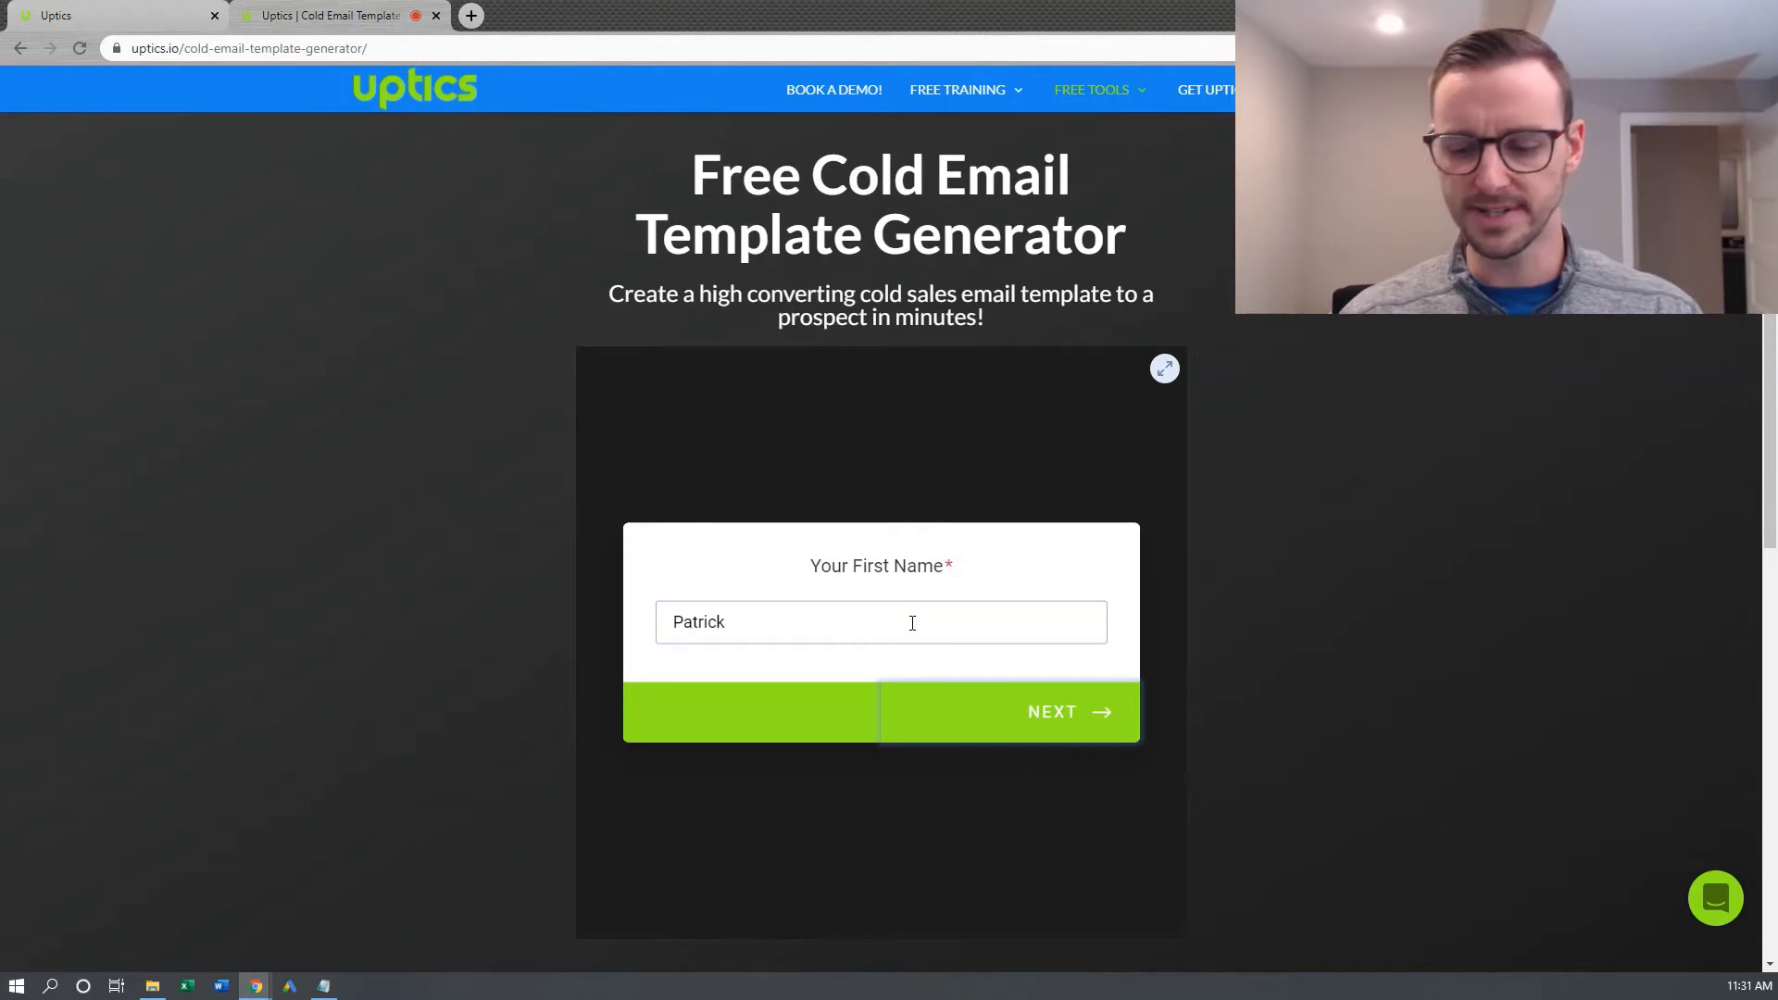
key(Return)
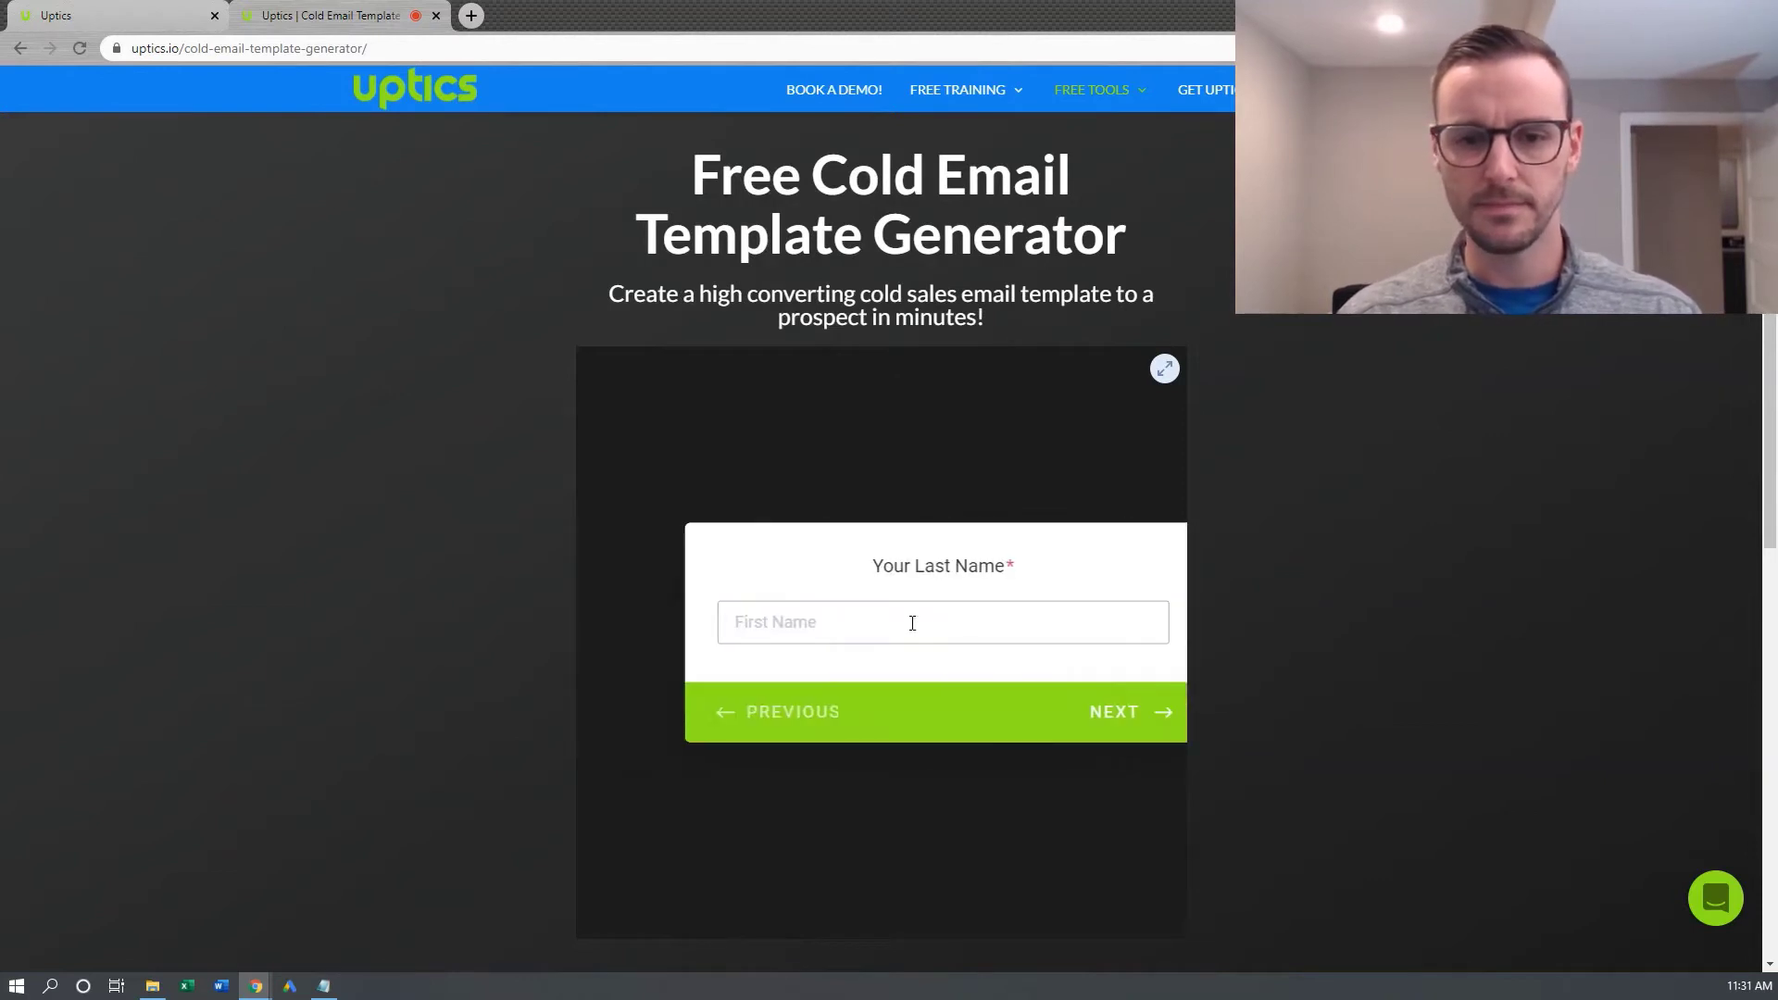
text(Spenceley)
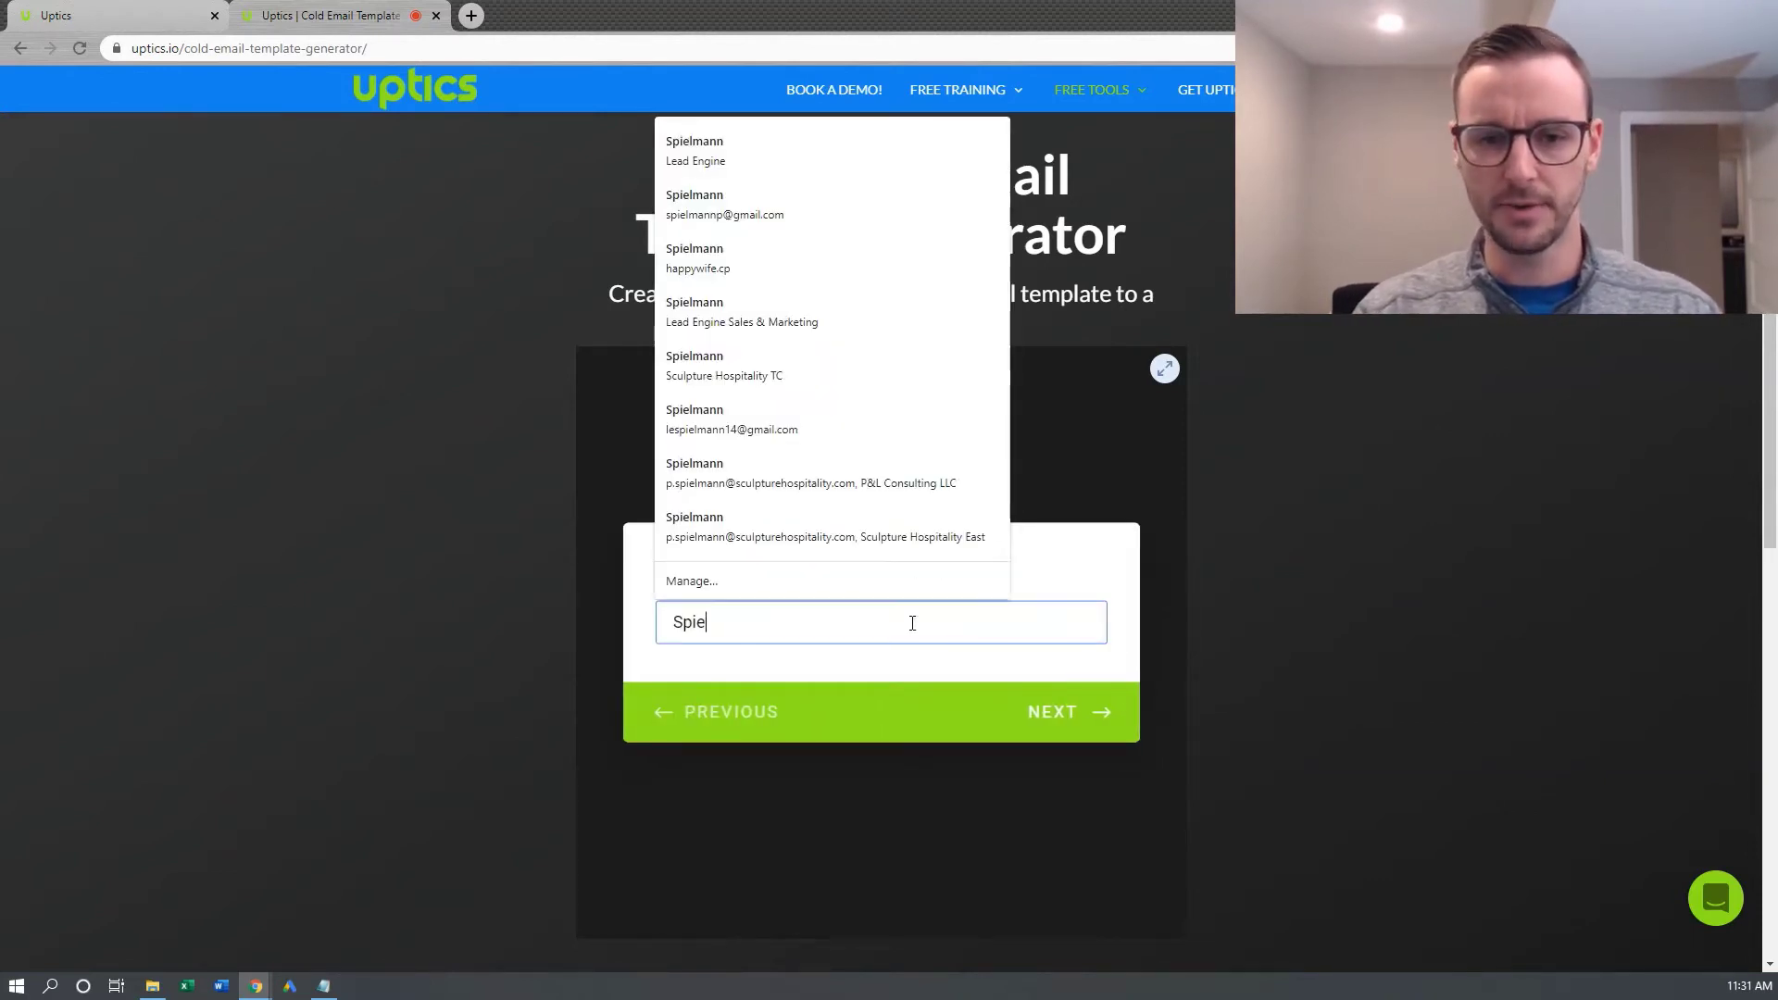
key(Return)
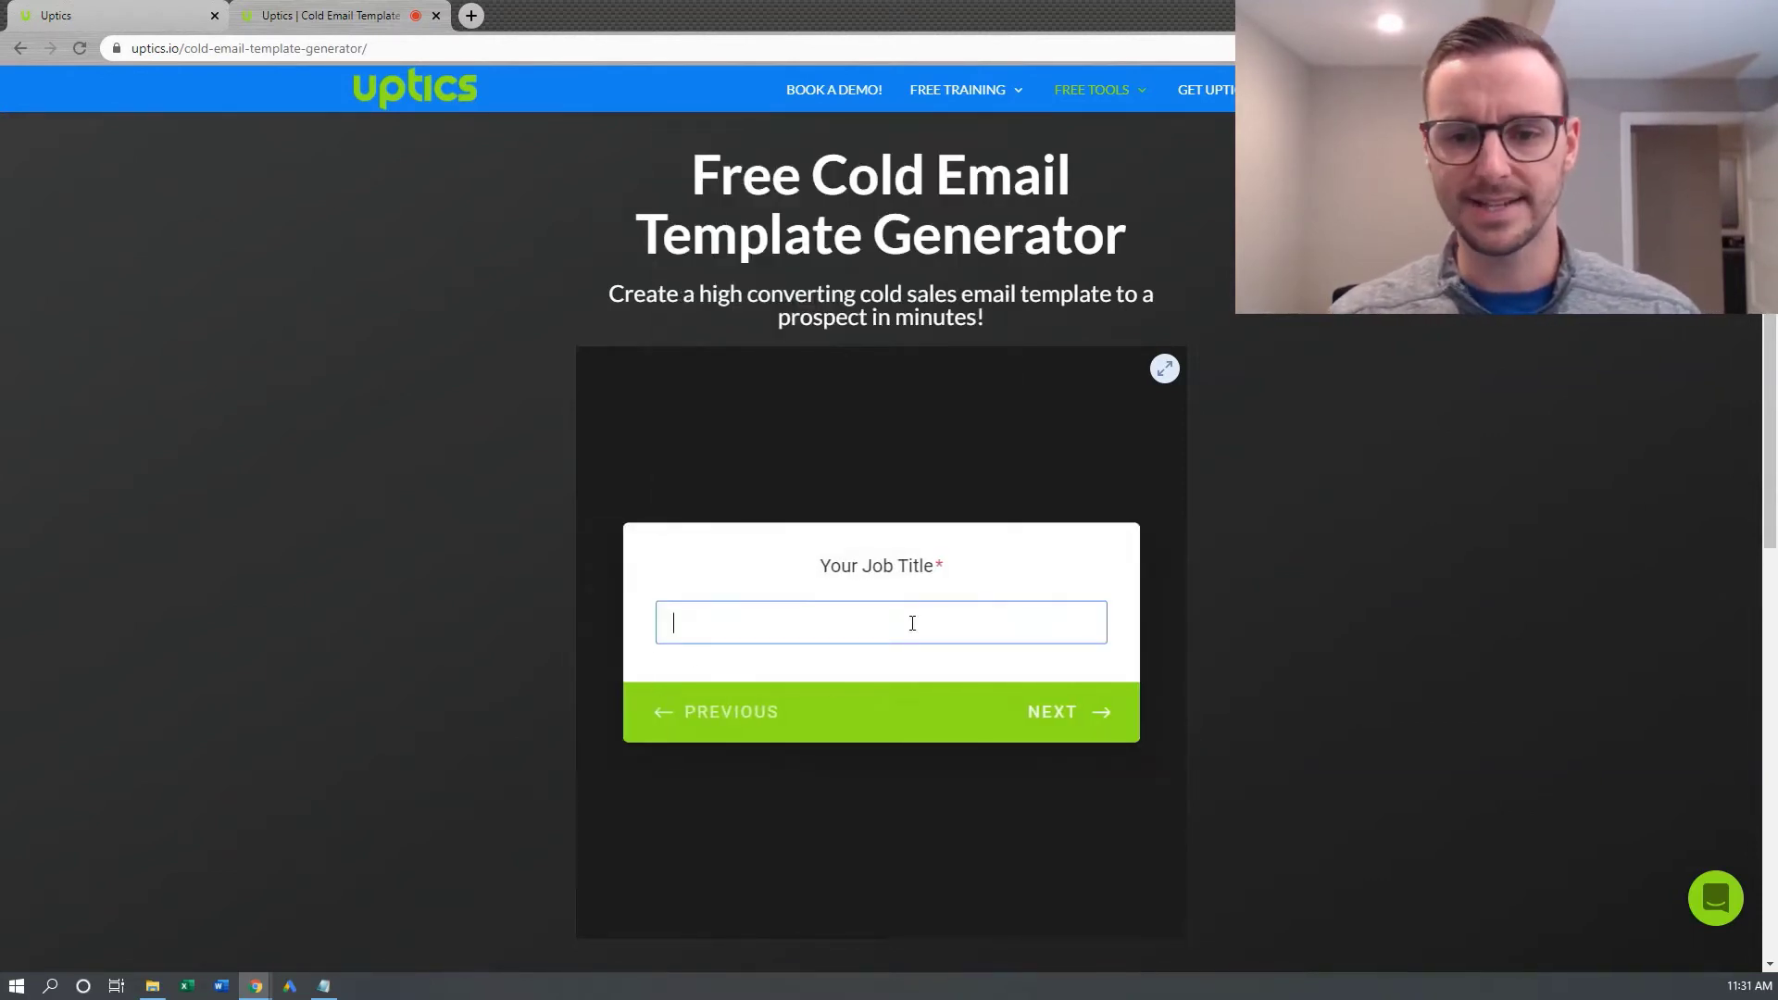
Set the job title to Founder and the company to Uptics
click(913, 623)
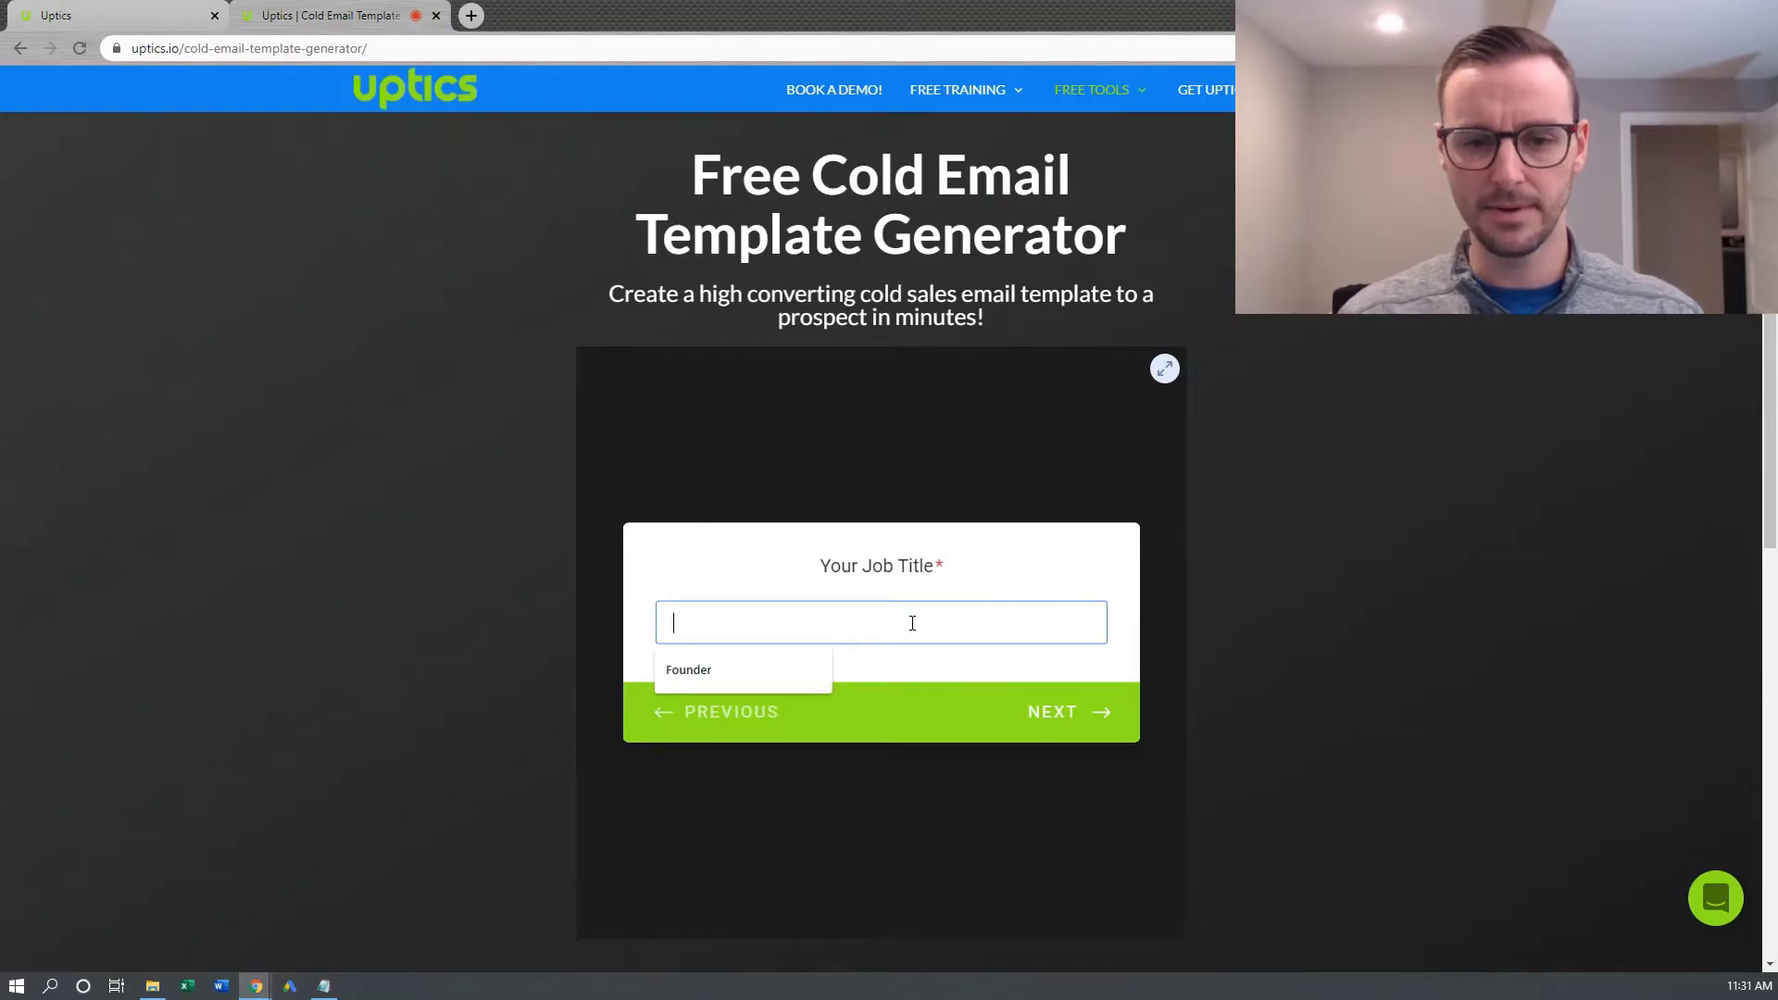
click(747, 670)
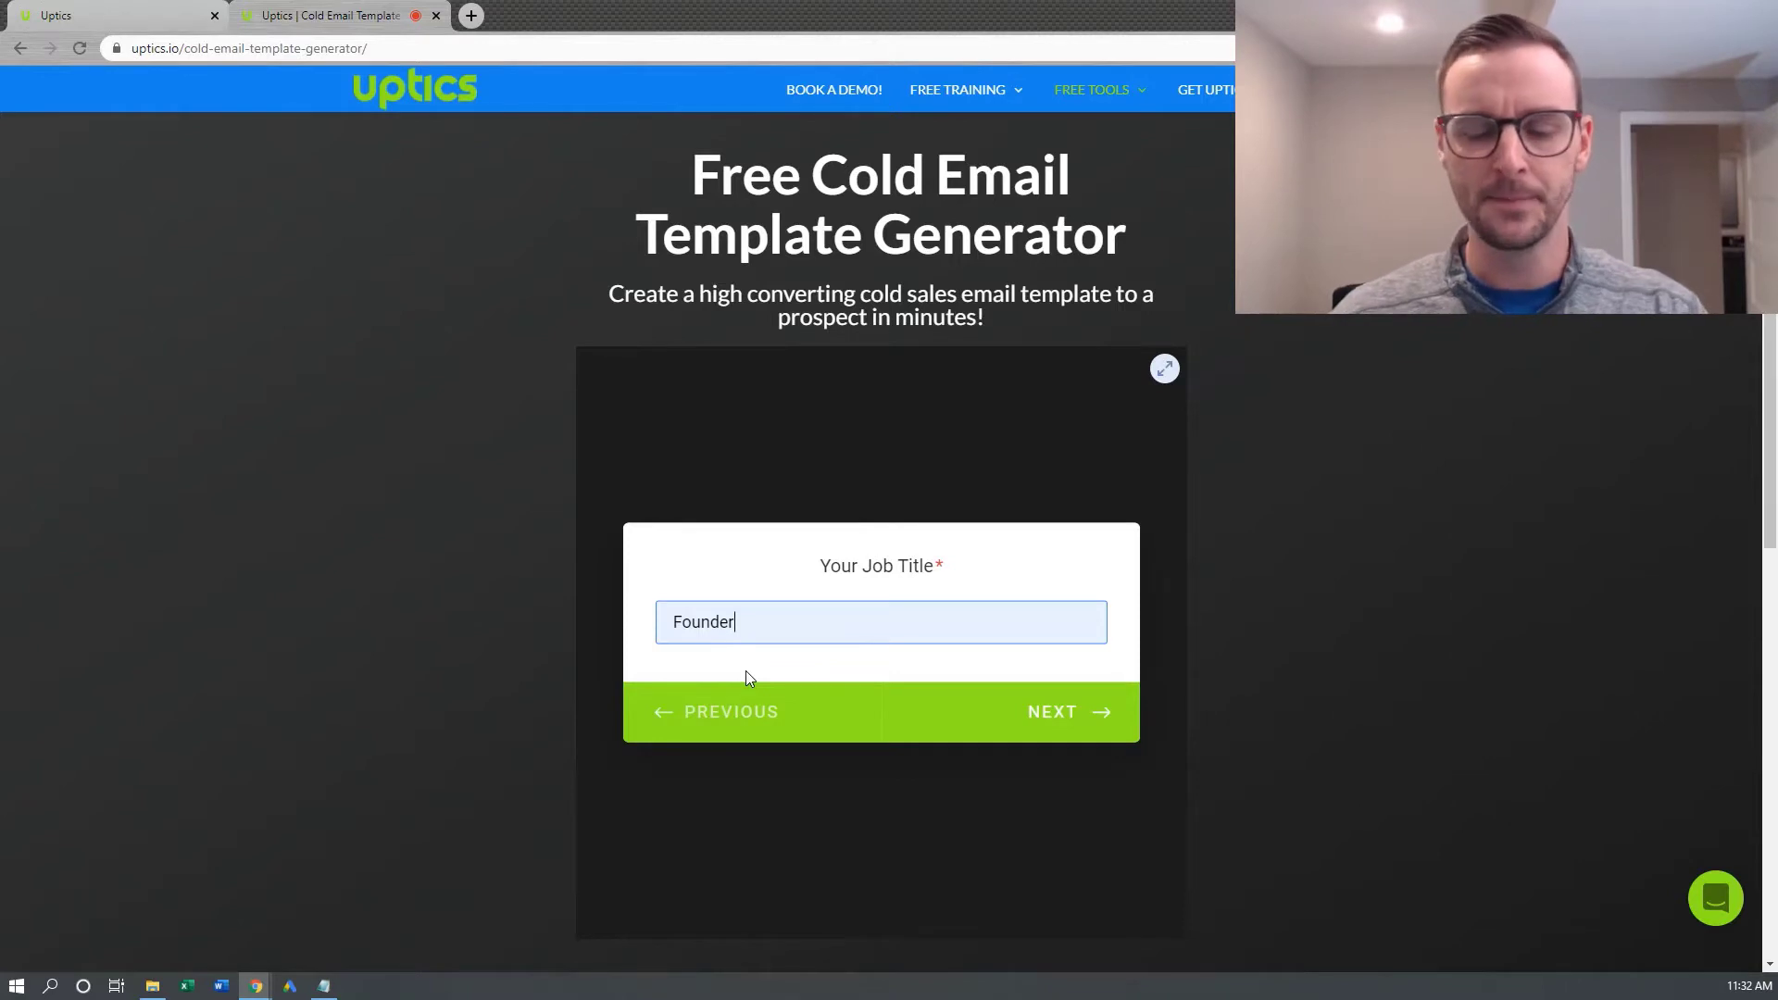
key(Return)
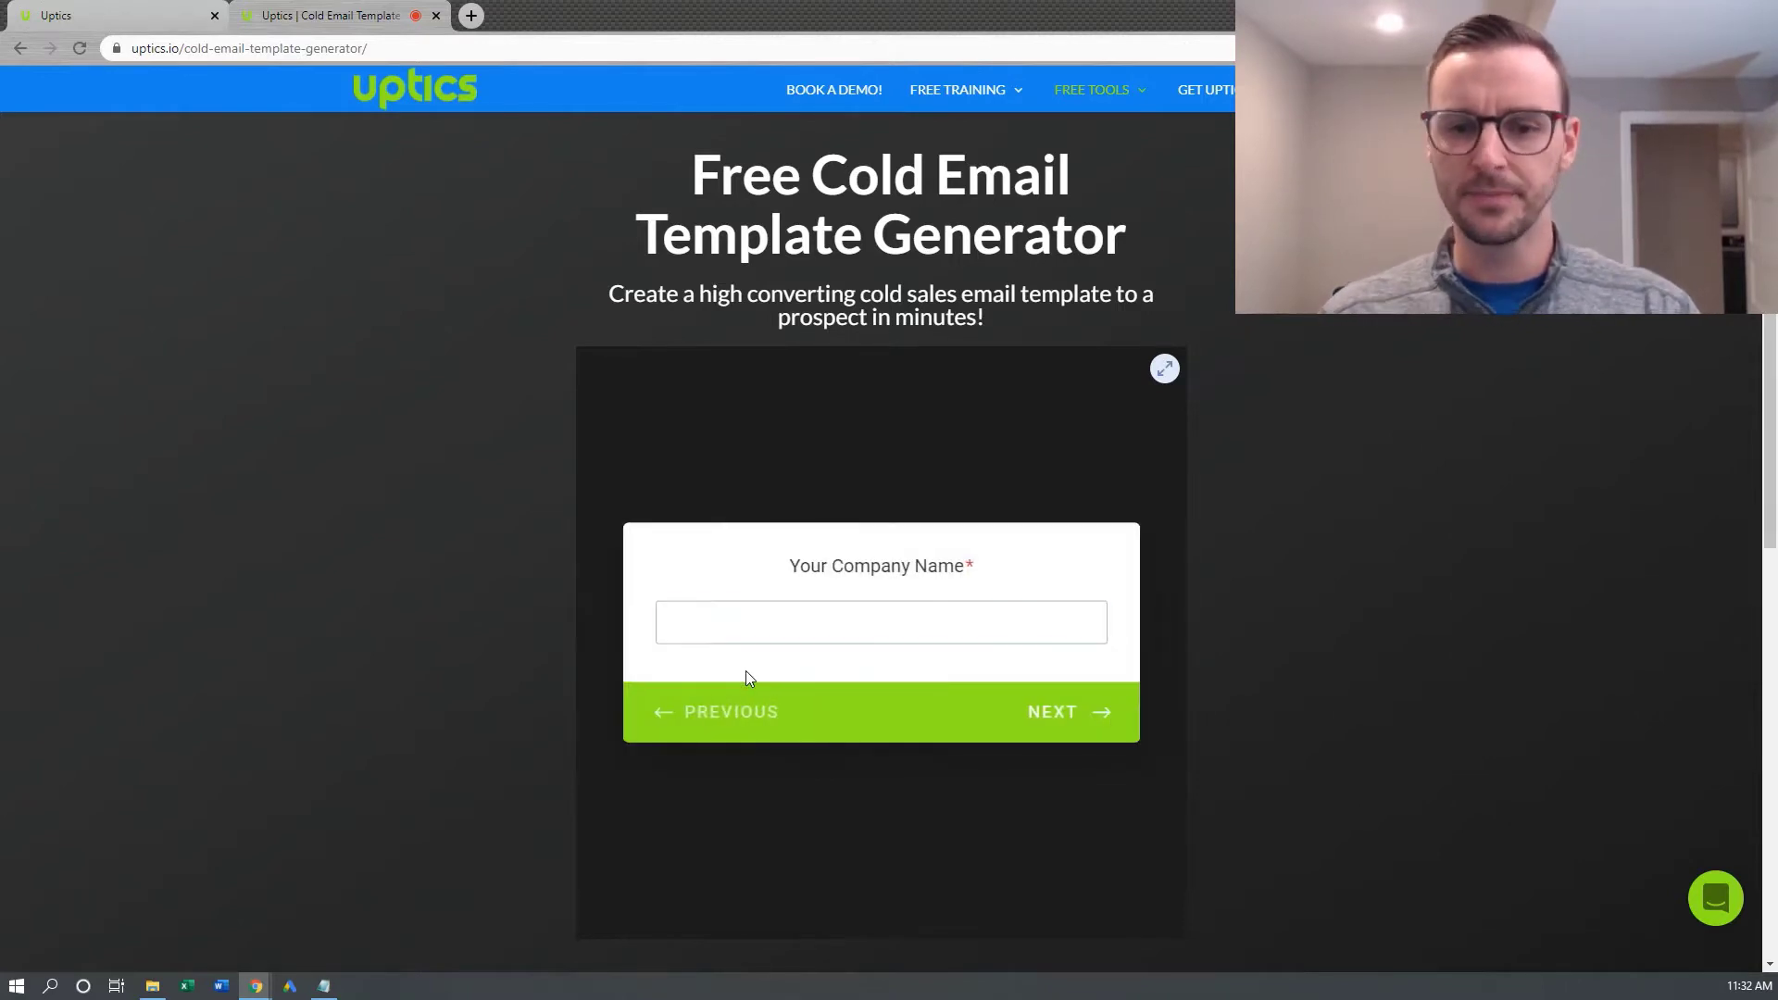
text(Uptics)
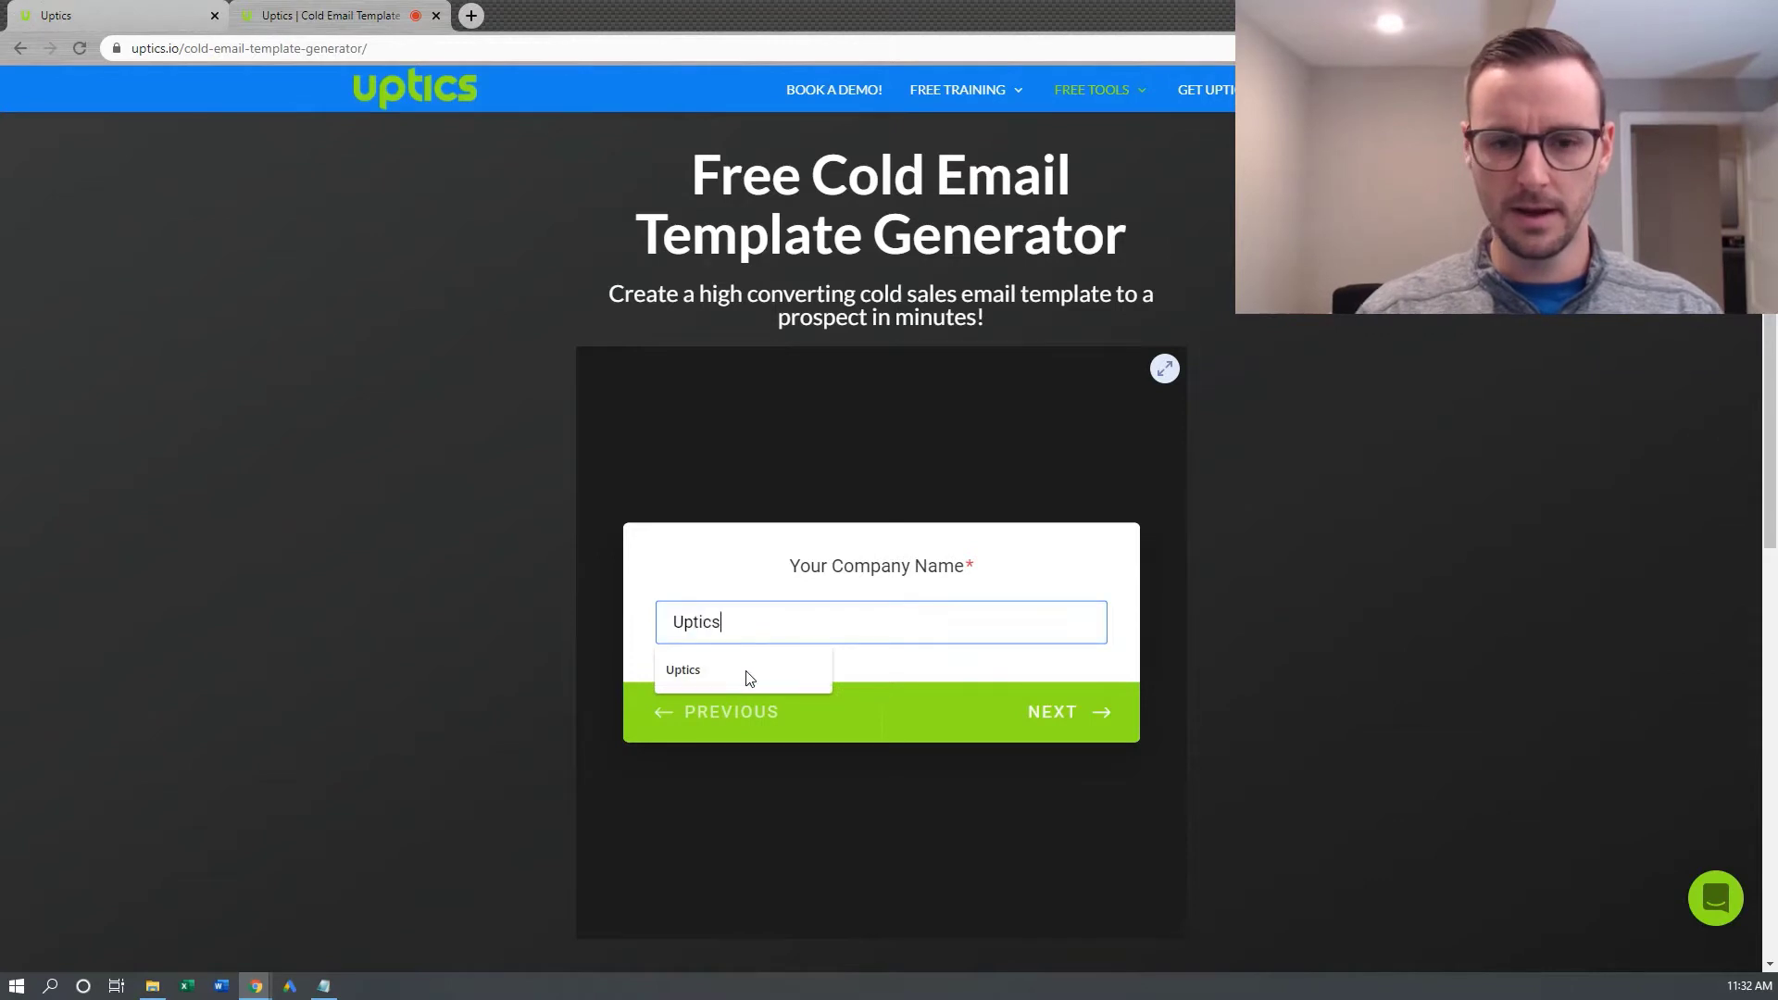
click(747, 671)
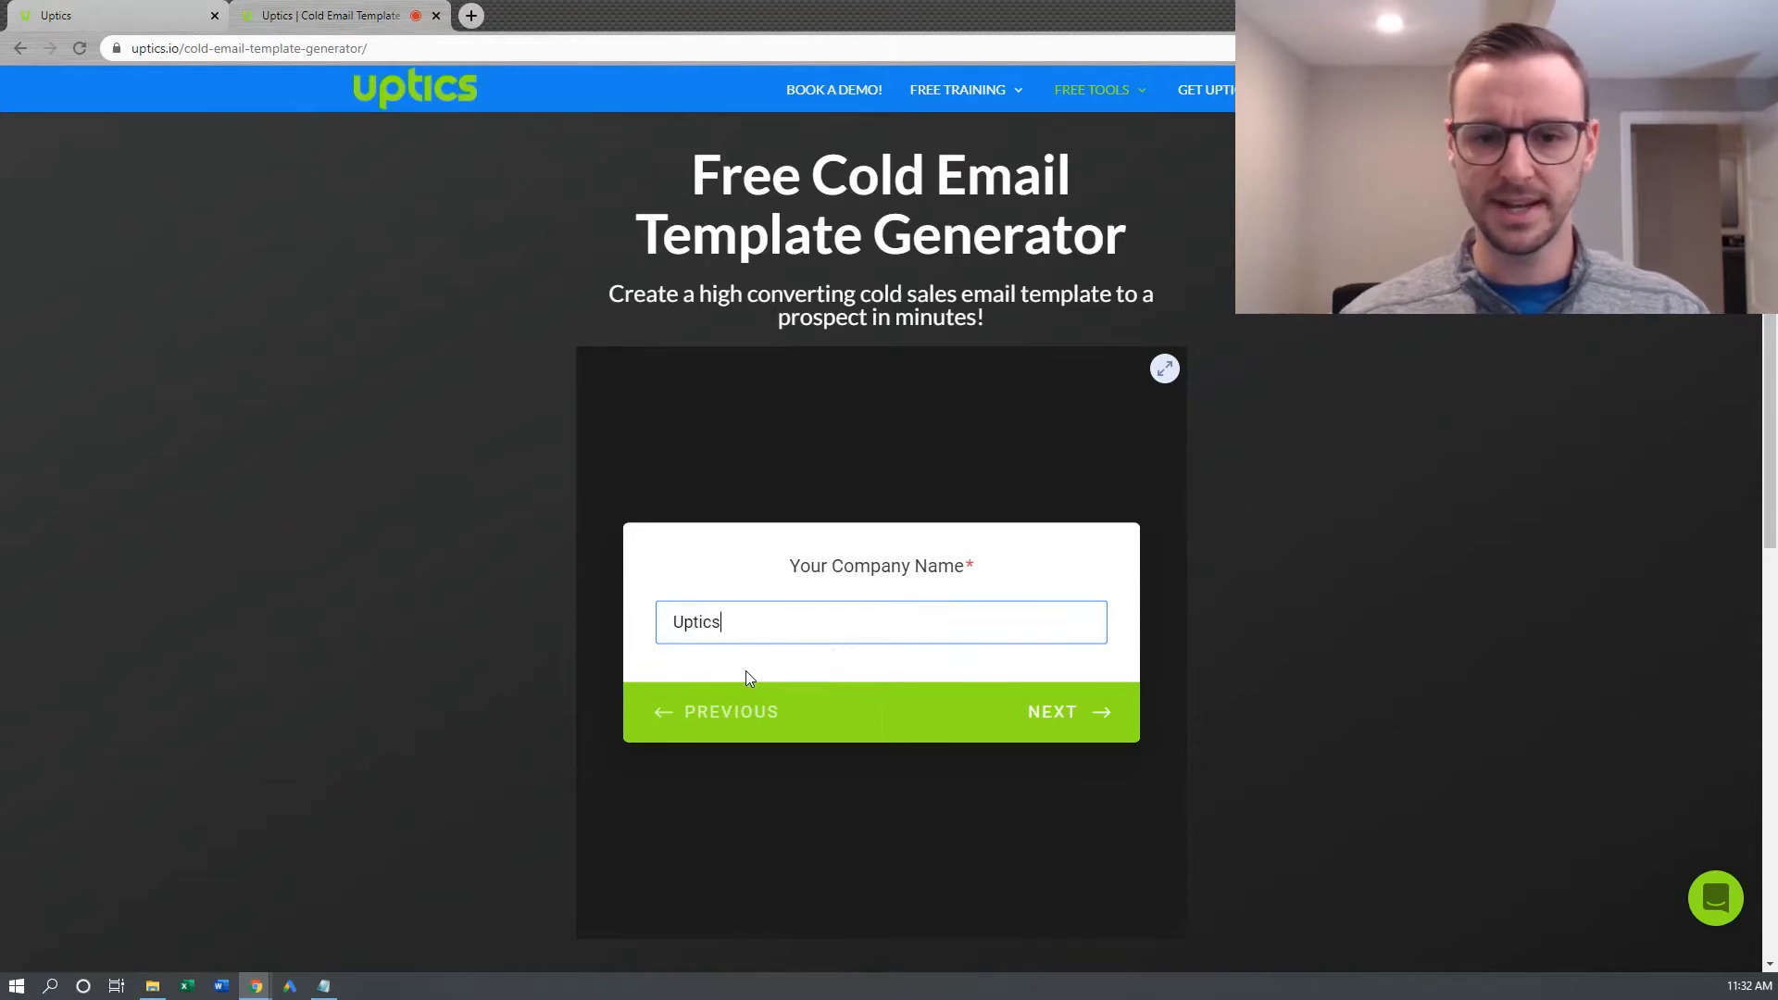
click(1067, 731)
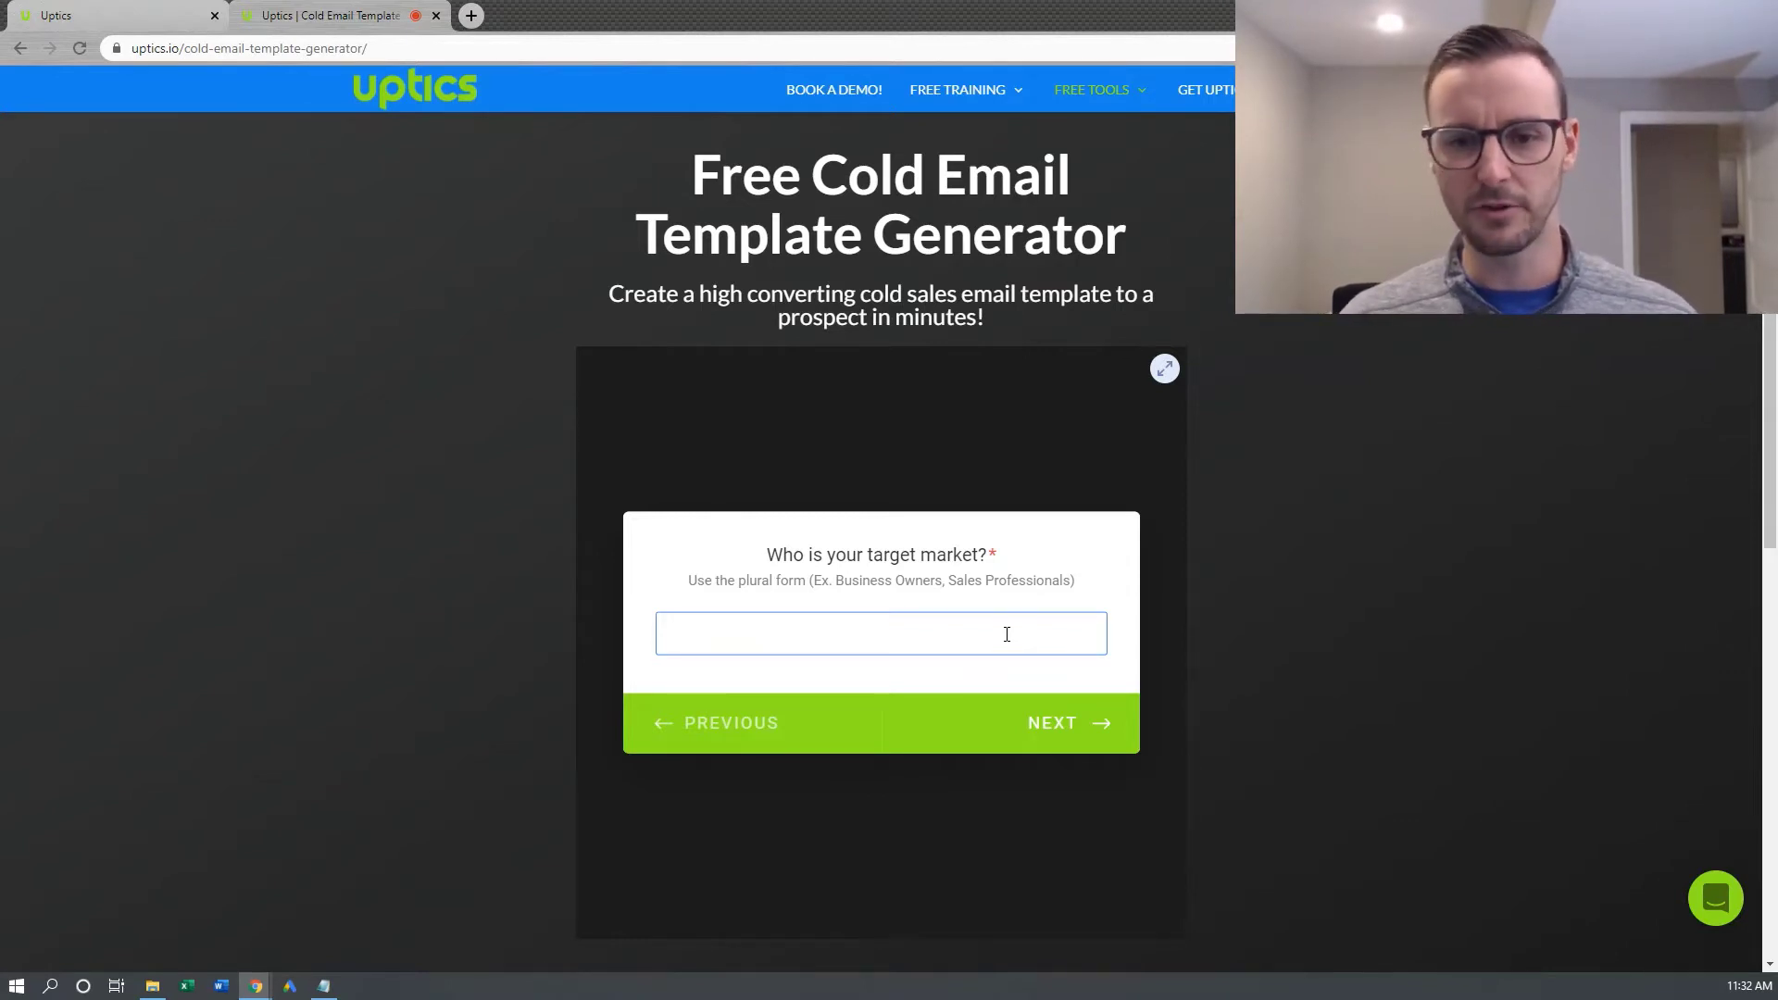
Choose VP of Sales as the target market
text(Vp)
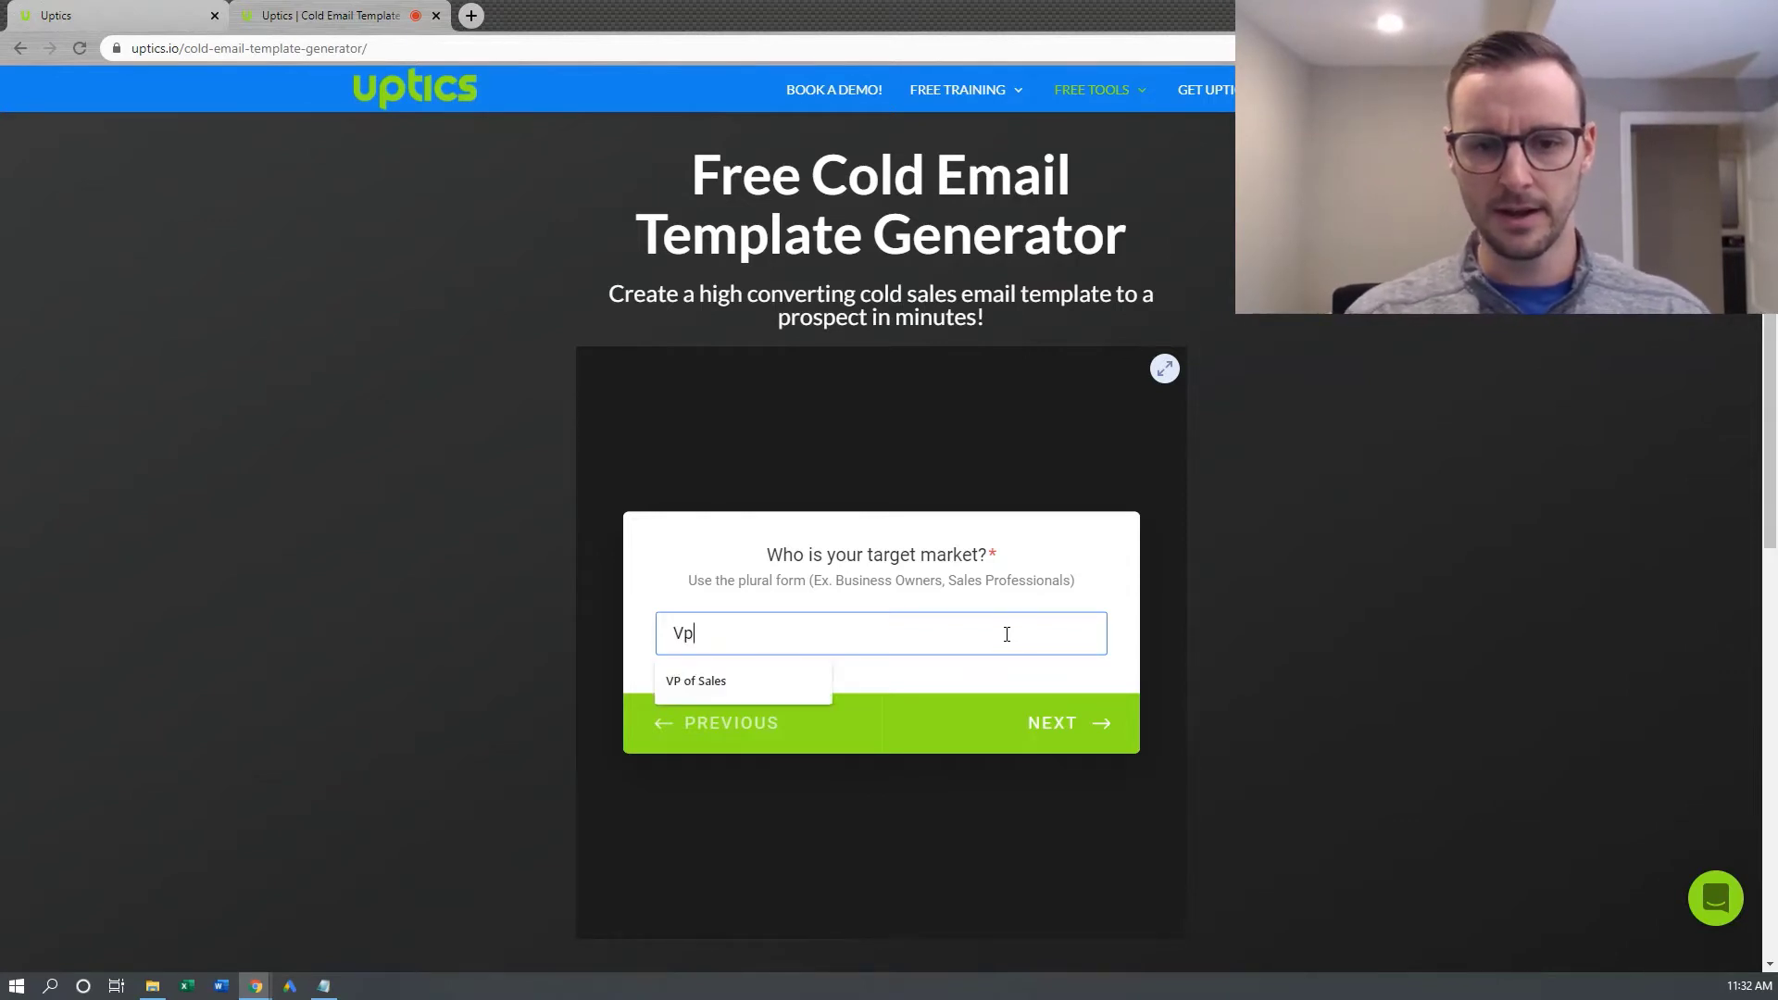
click(805, 678)
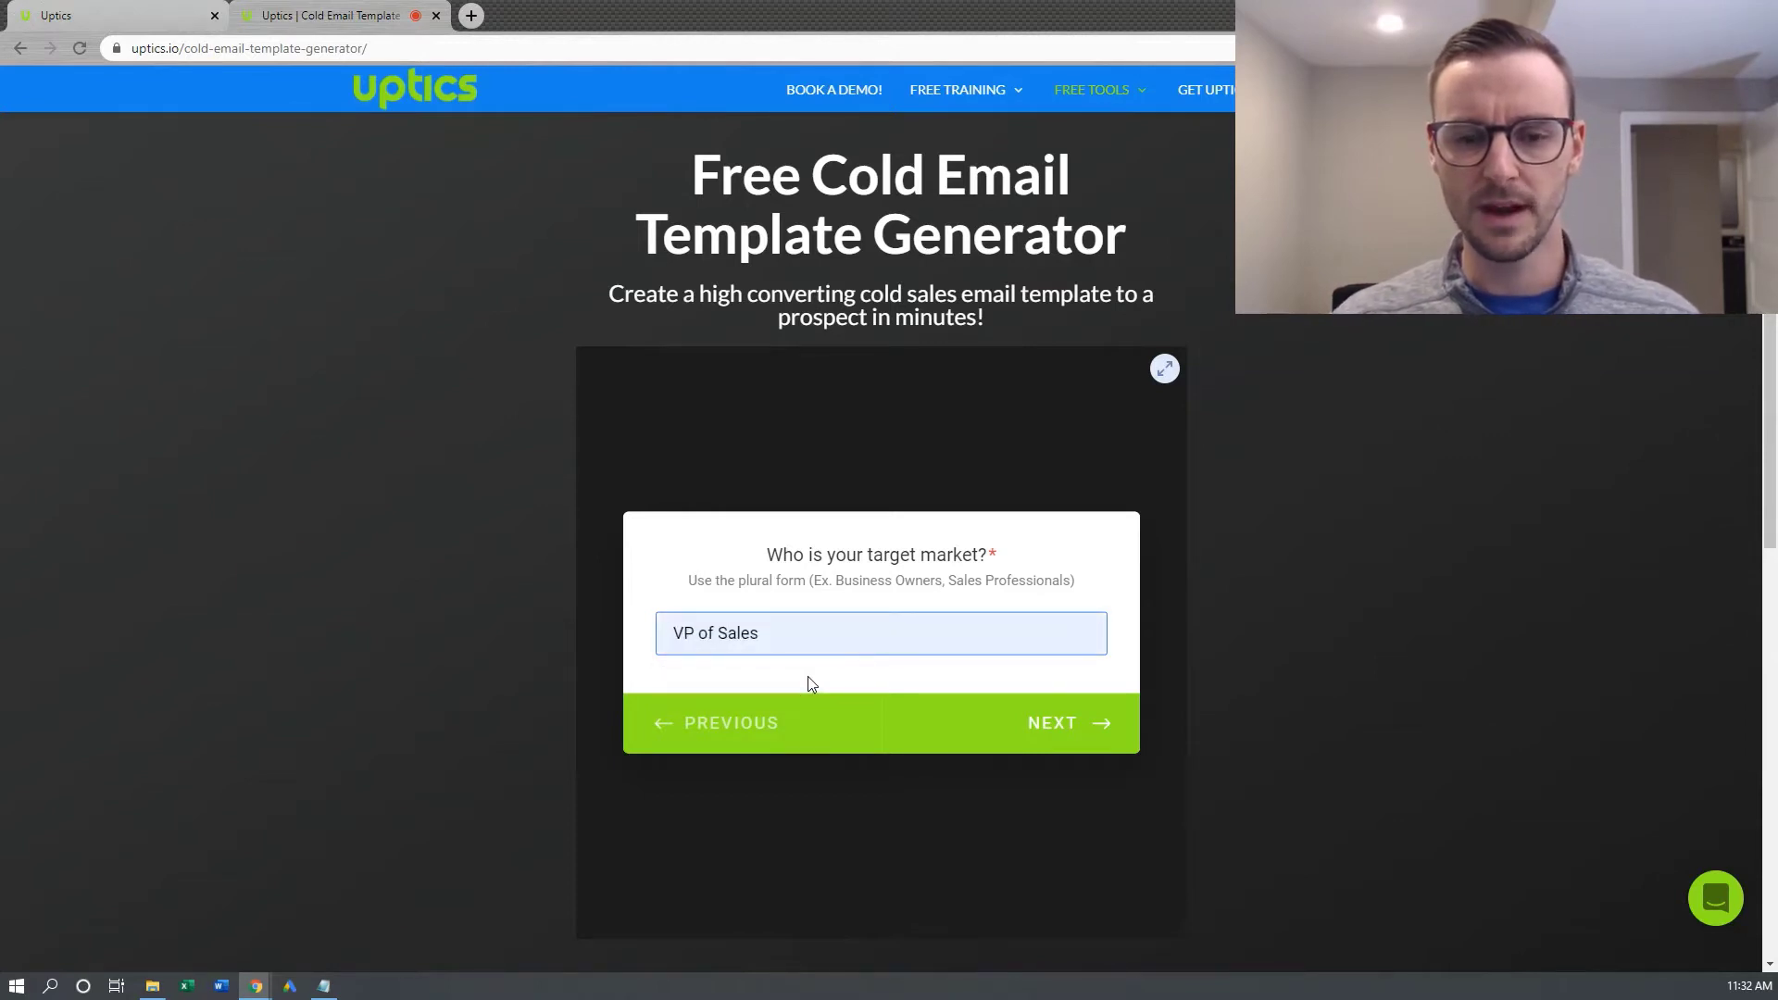
click(1105, 738)
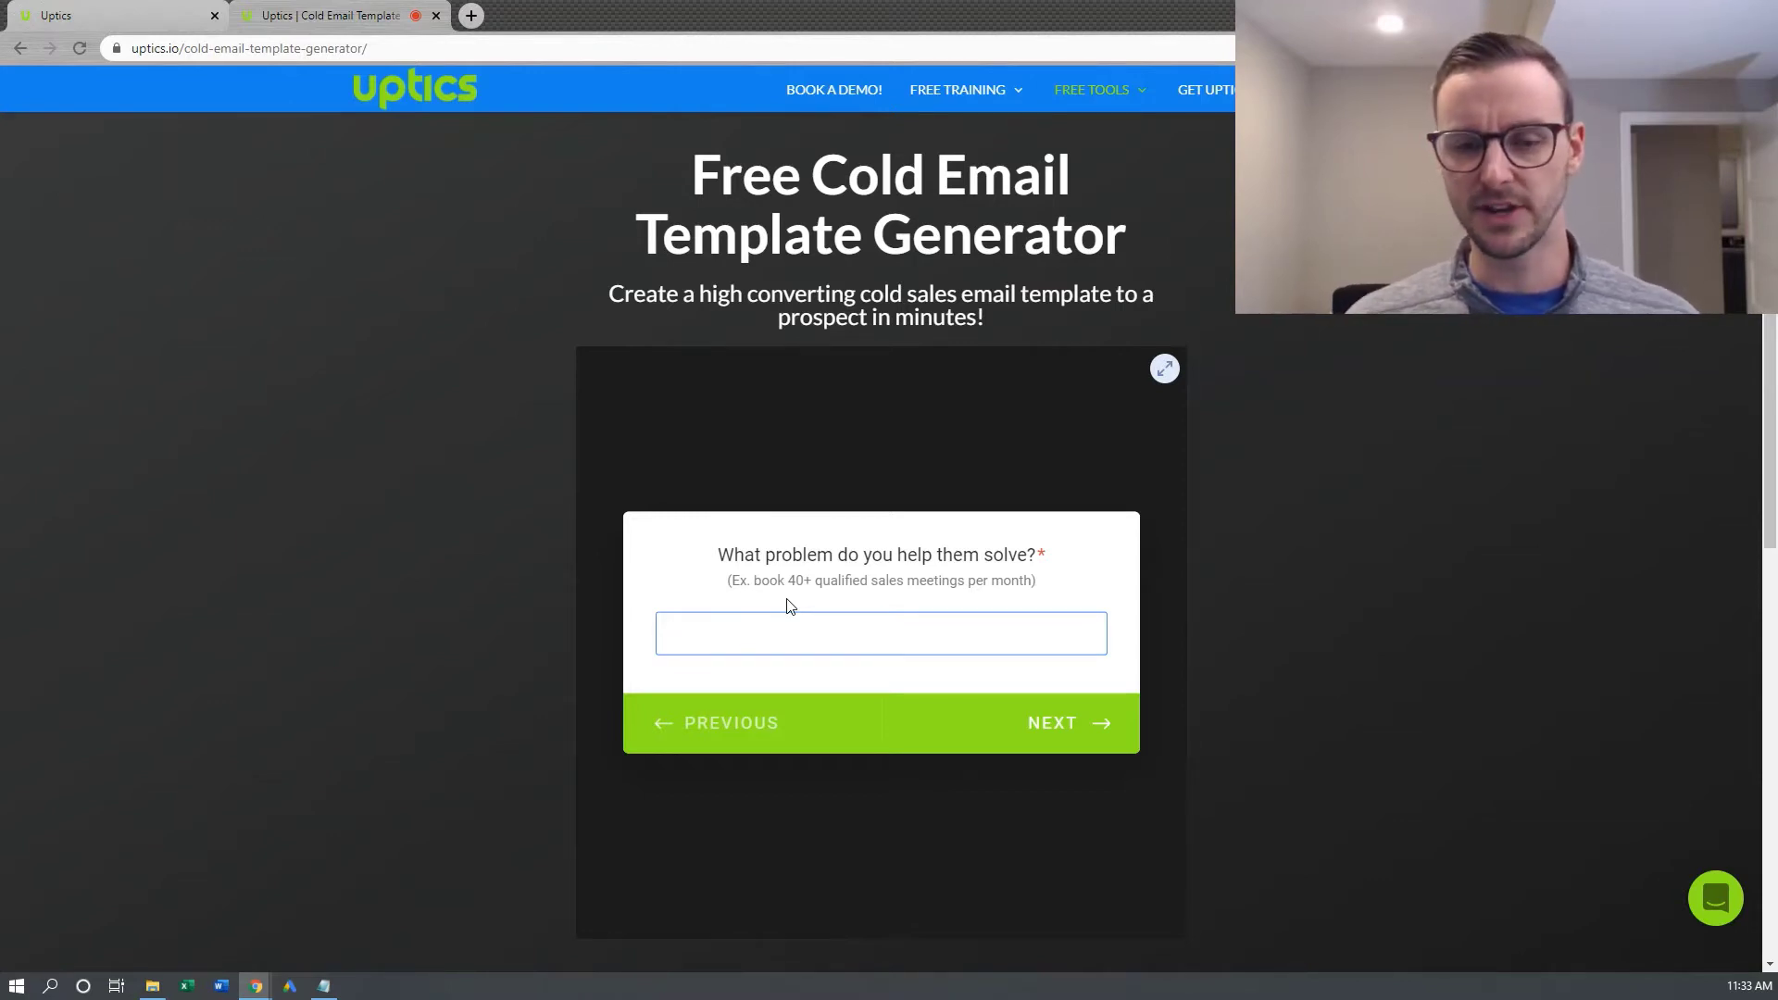
Answer the problem question with 'book 40+ qualified sales meetings per month'
key(Return)
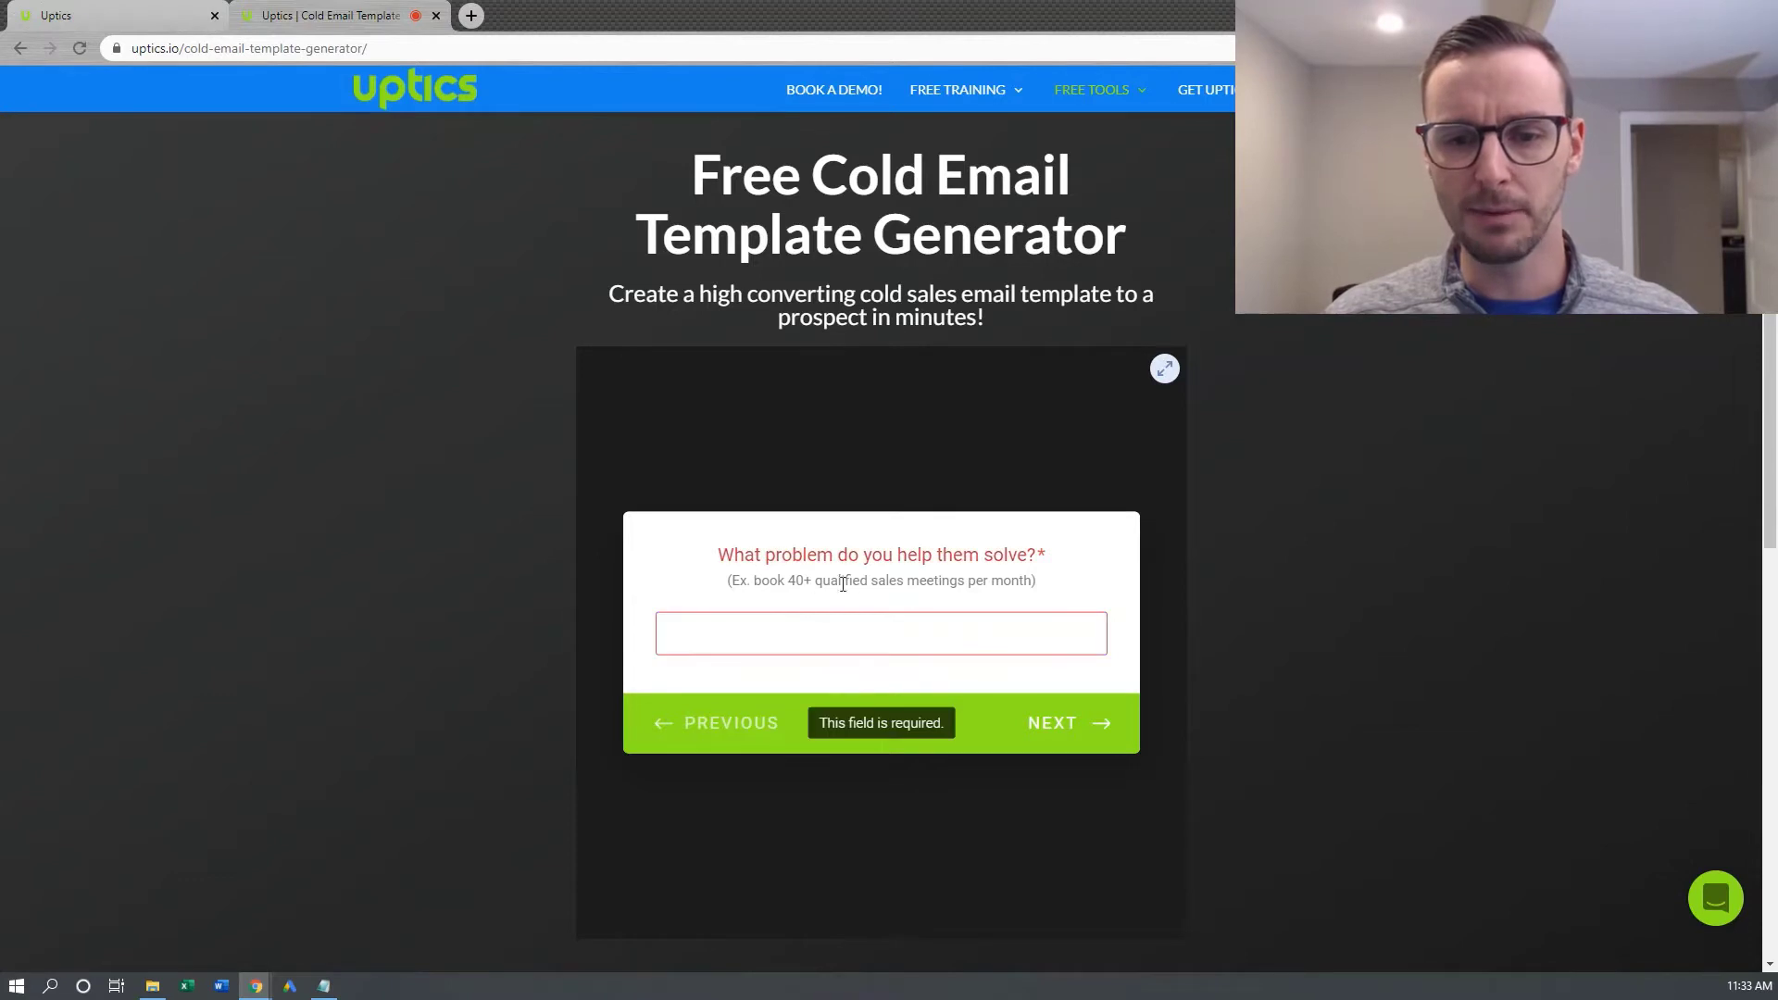
drag(1025, 582, 741, 641)
text(h)
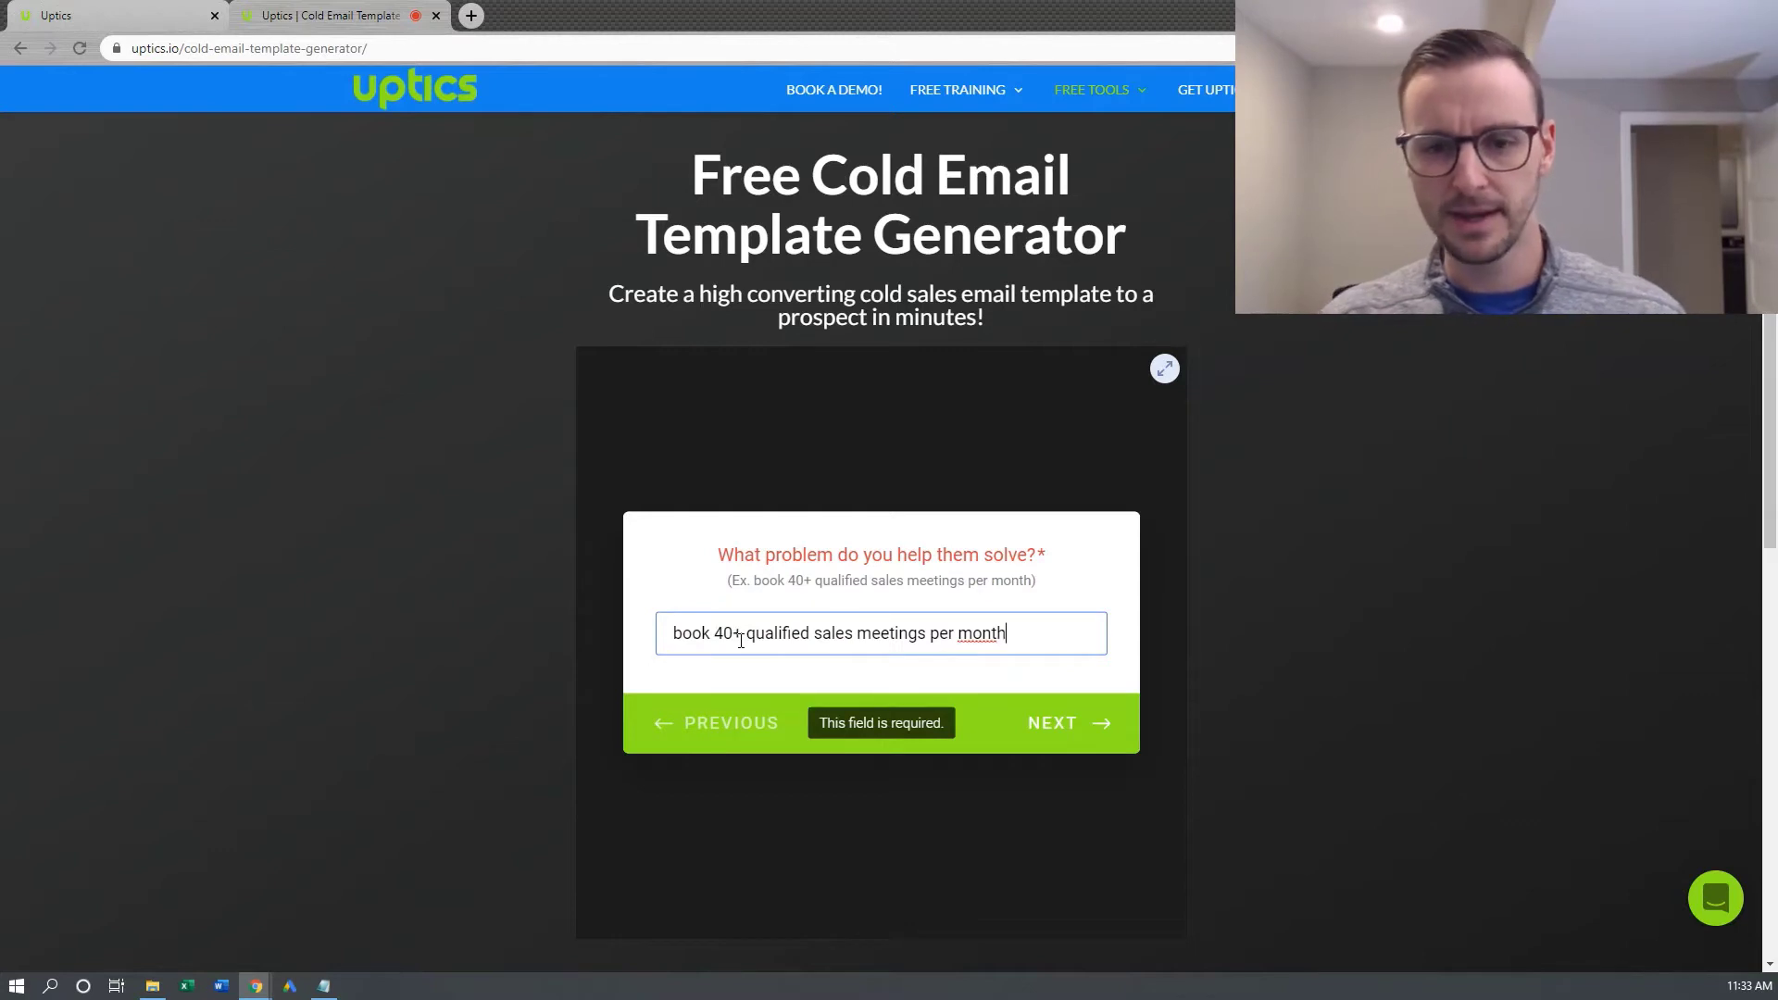
click(1088, 723)
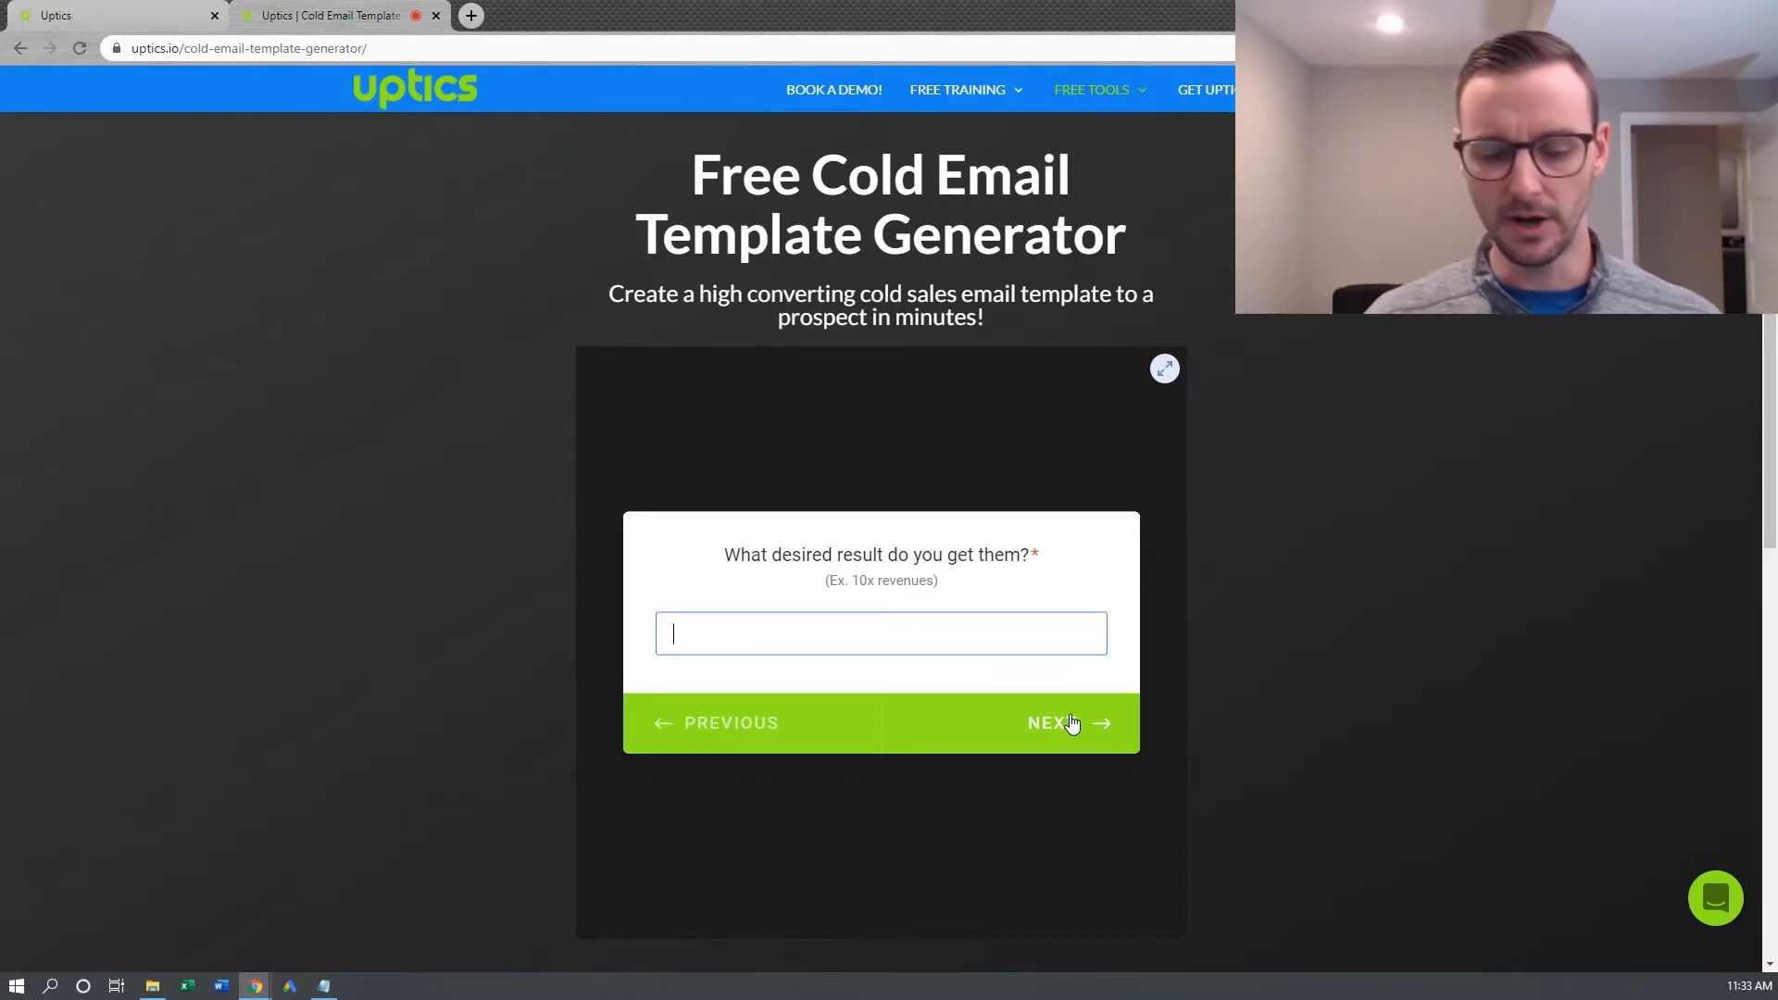
Enter 'decrease prospecting time by 50%+' as the result and 'Uptics Sales Automation Software' as the method
text(dec)
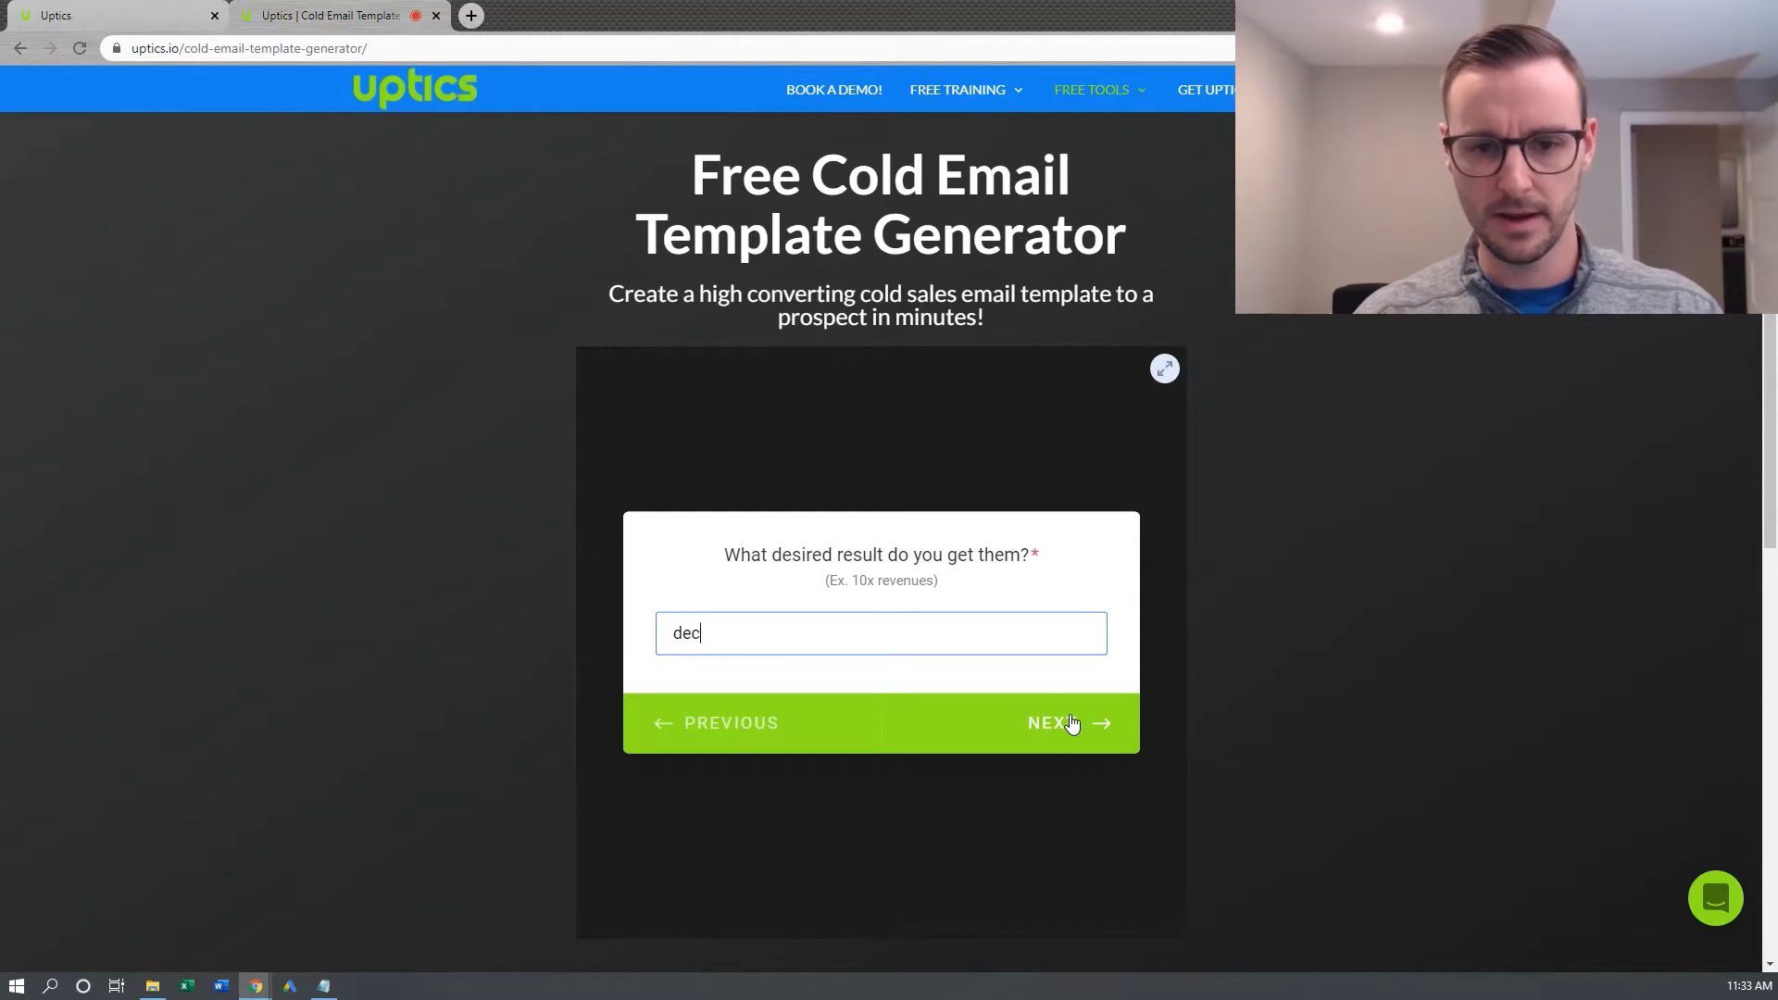
text(rease prospecting time)
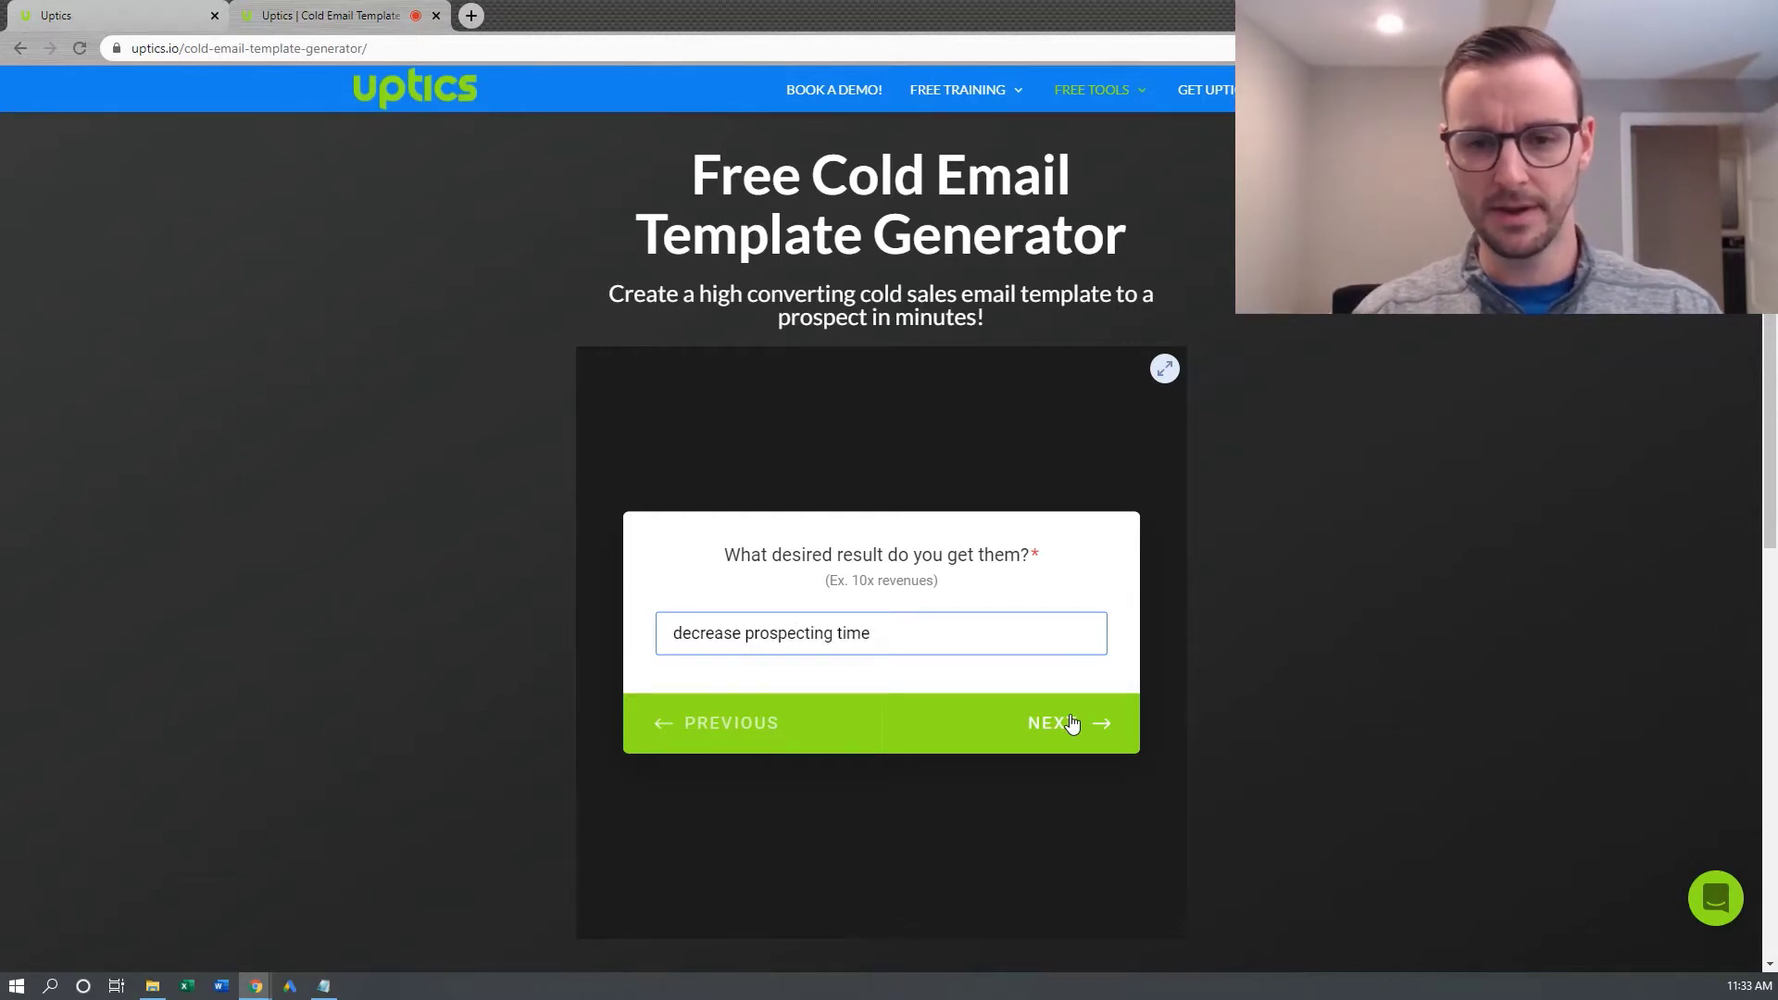
text( by 50%+)
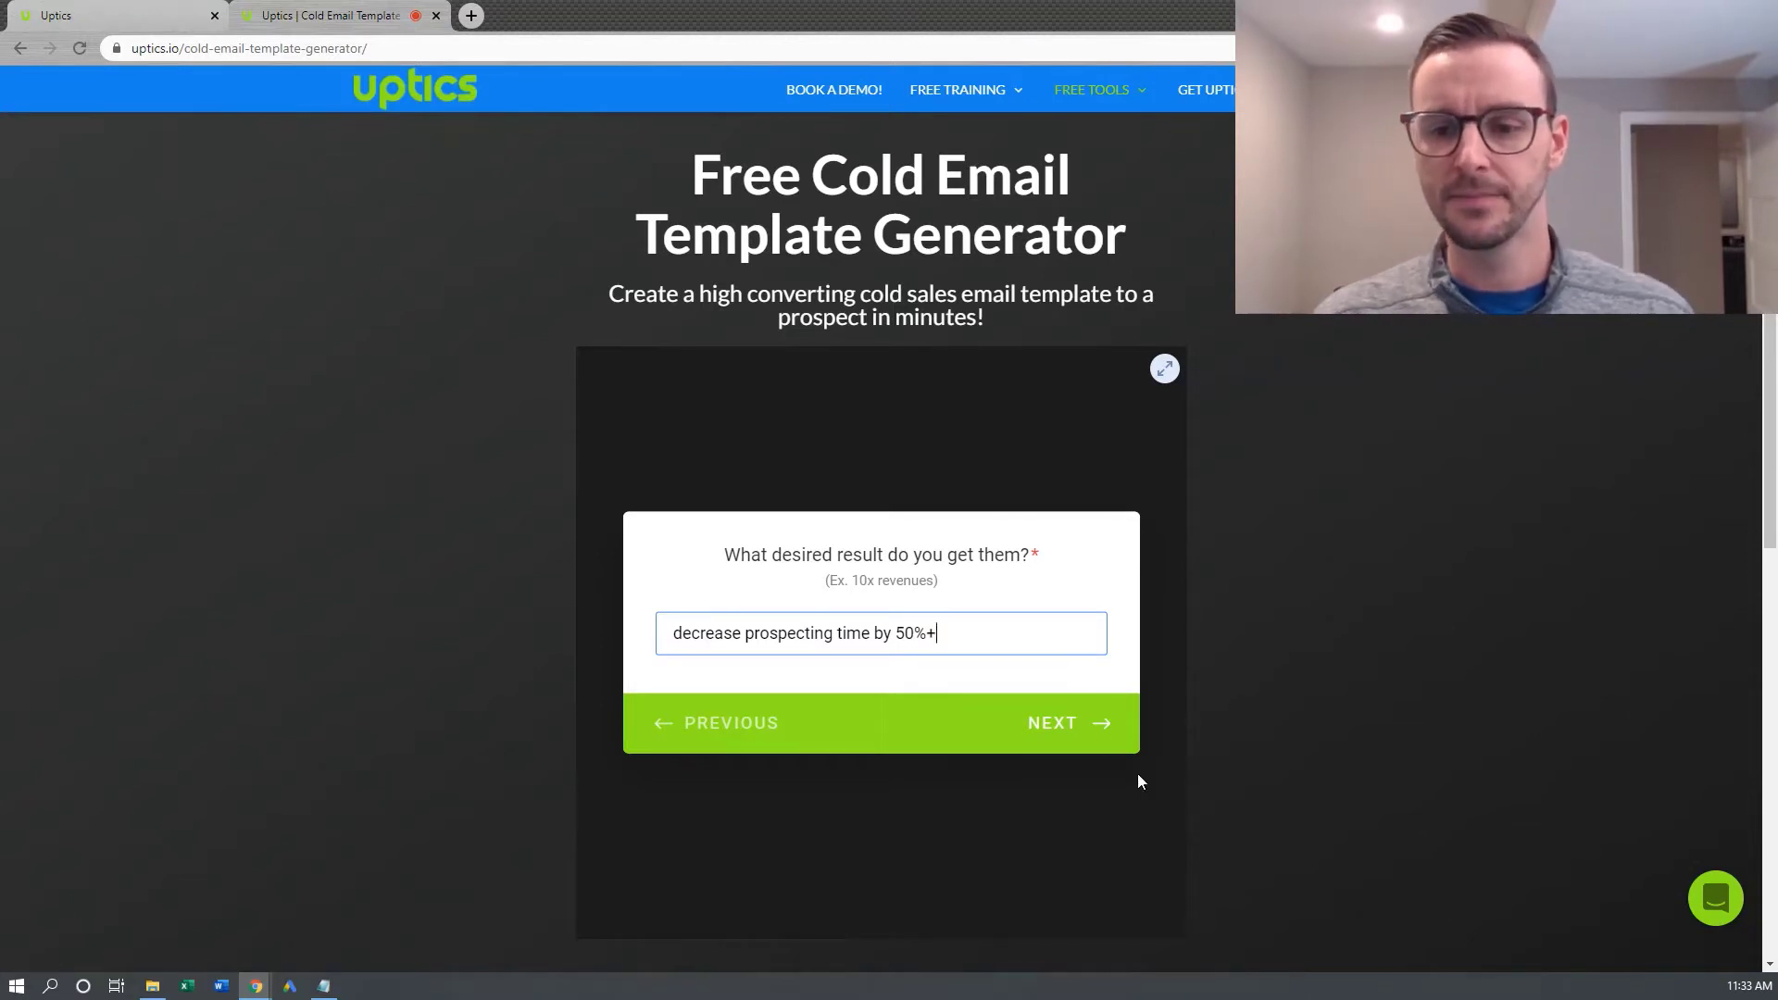
click(1039, 727)
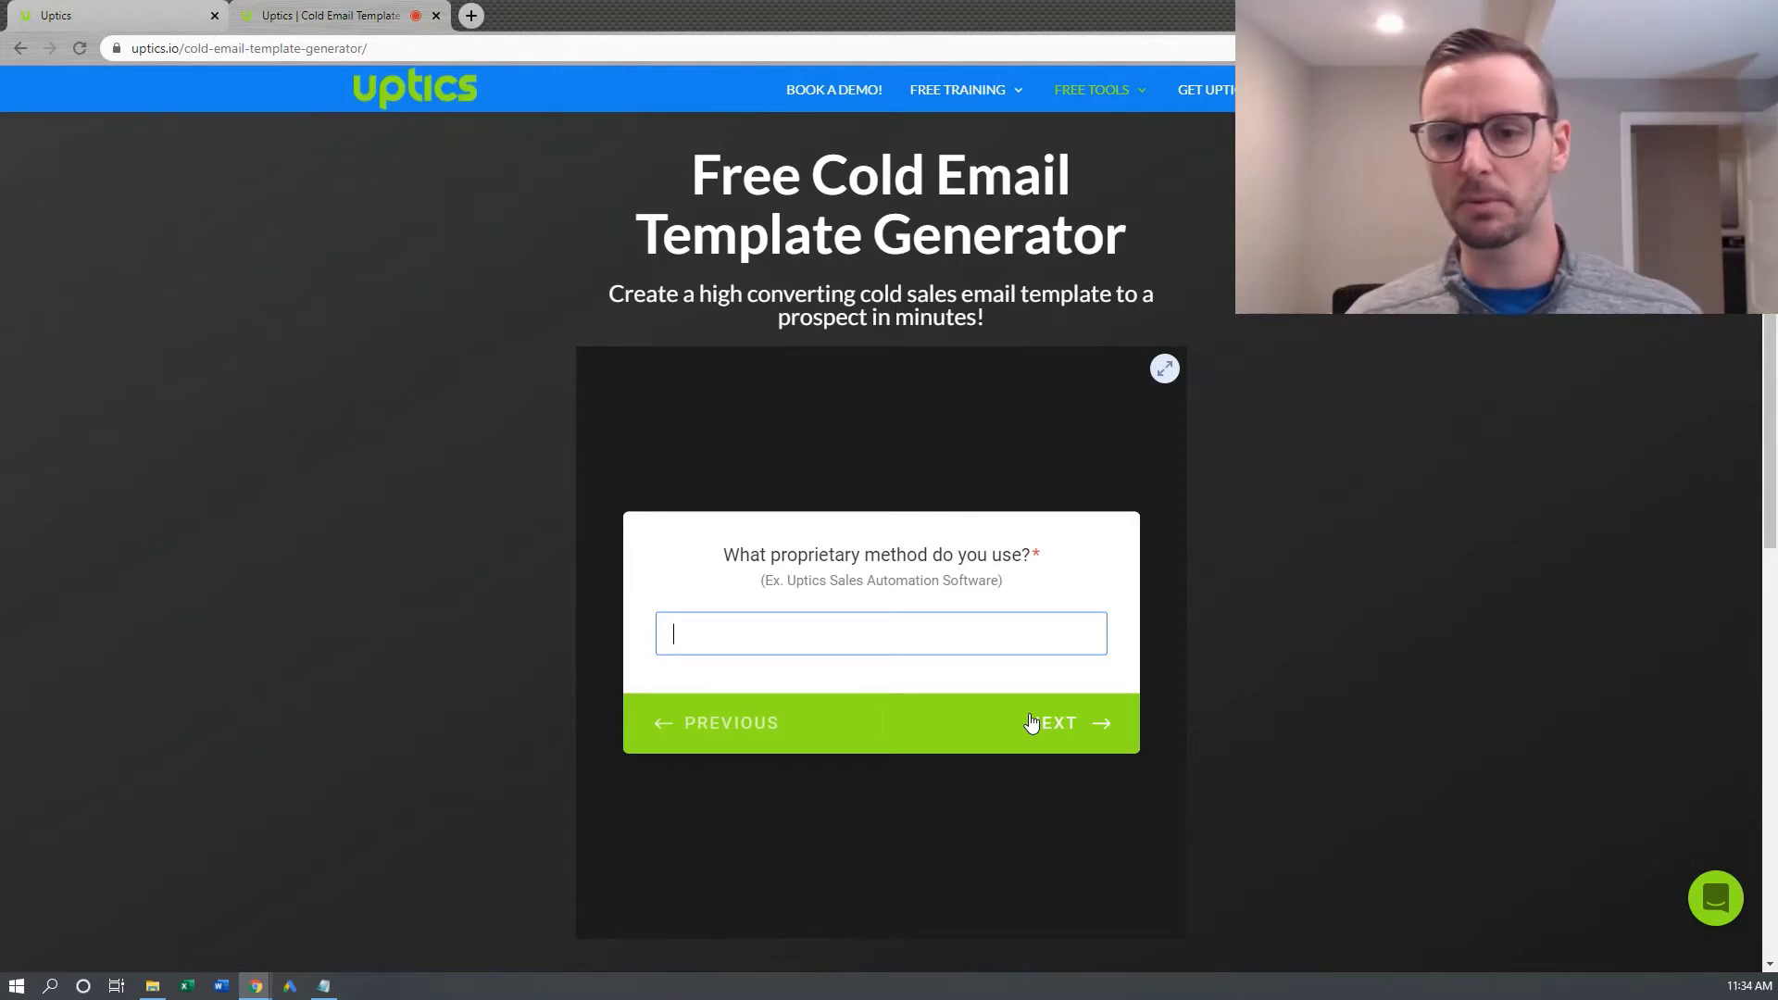
text(U)
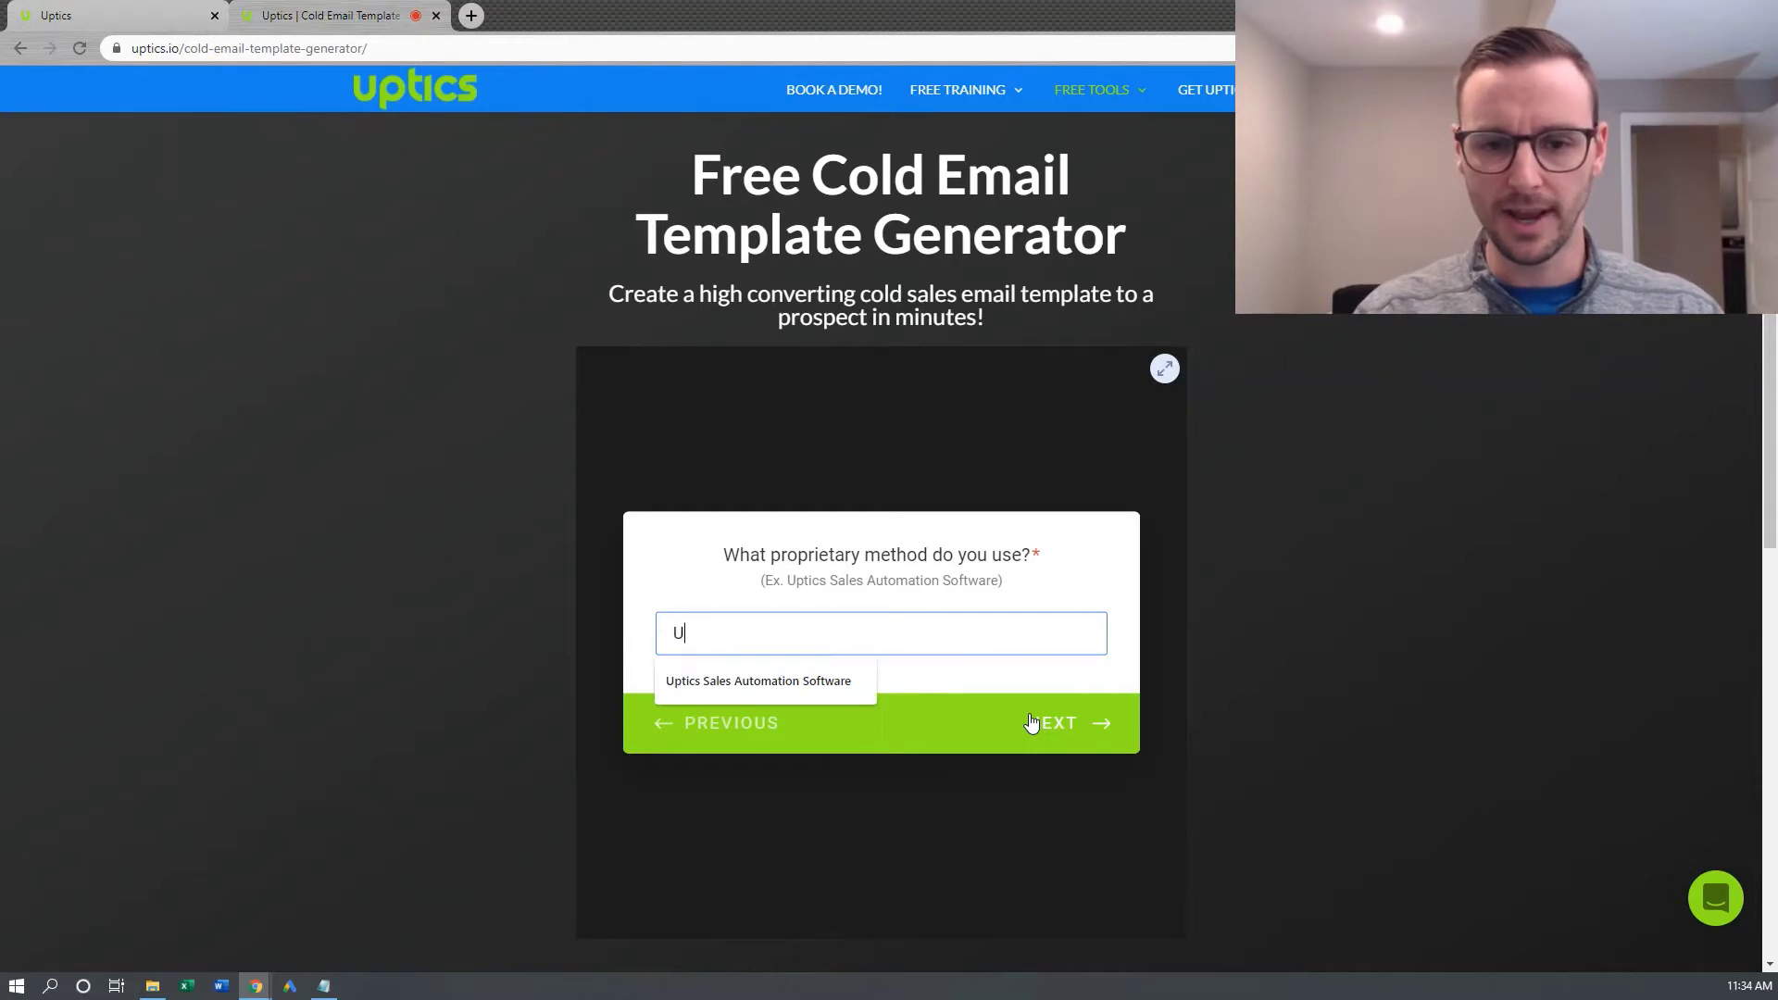
click(813, 679)
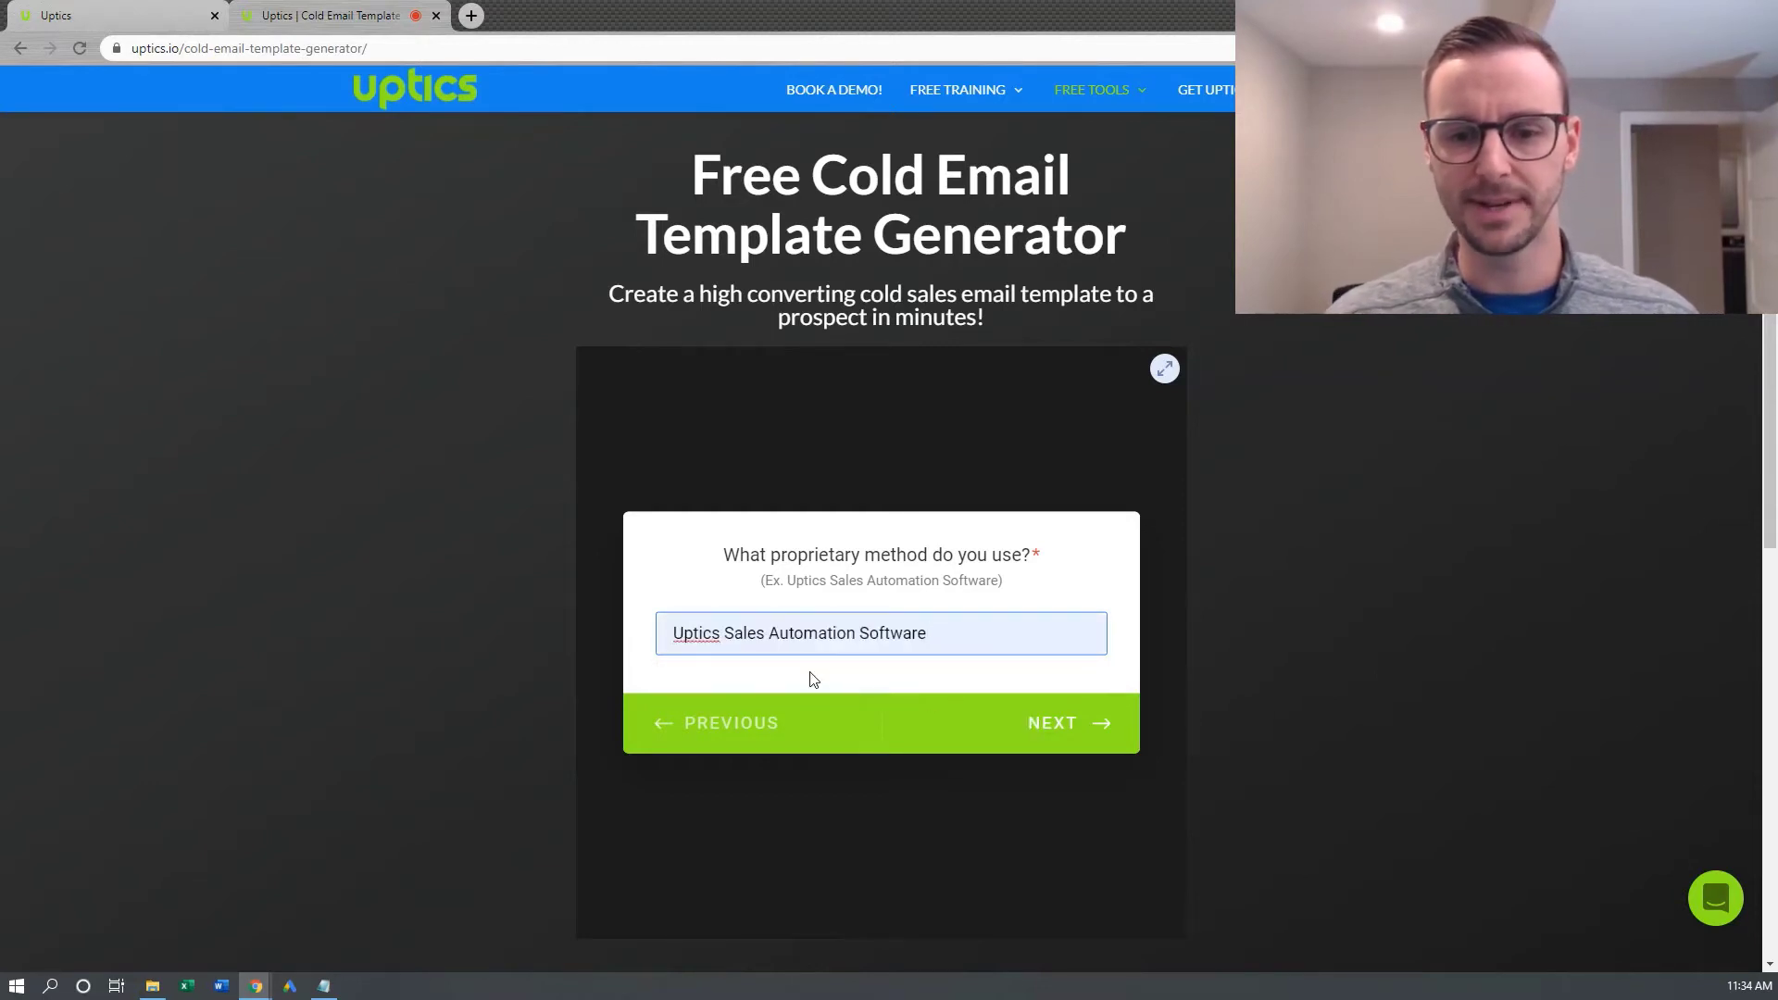
click(1081, 735)
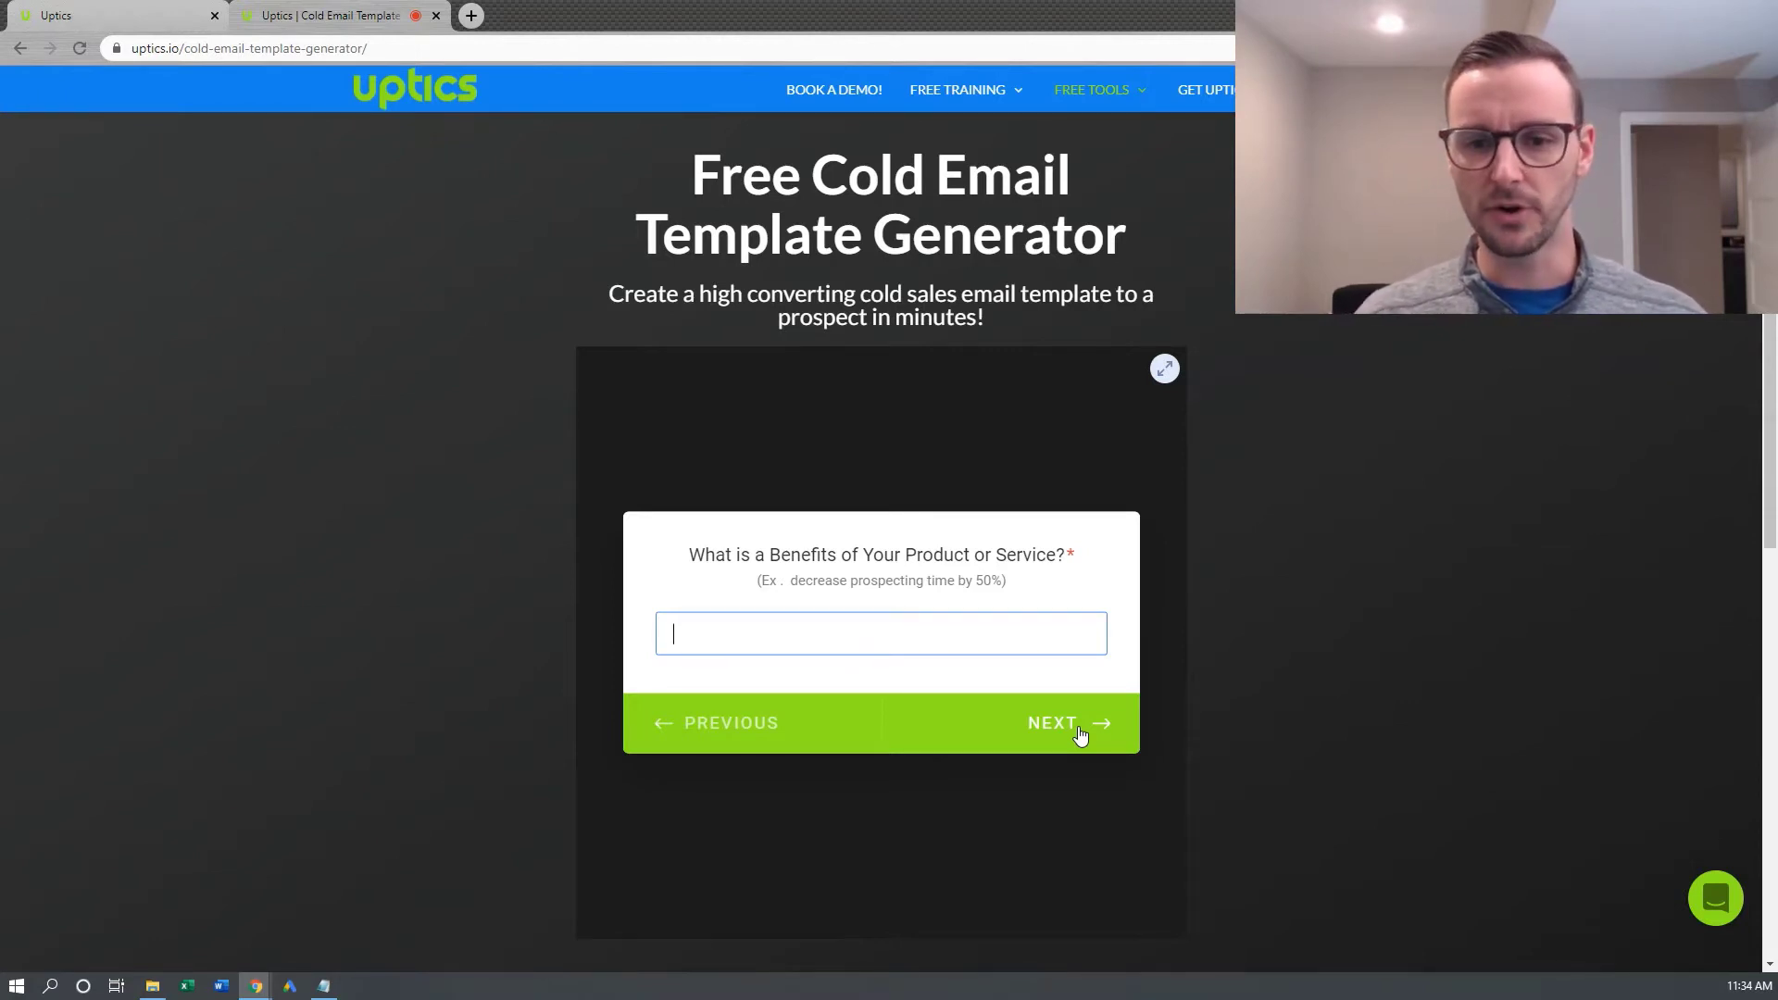
Fill the first benefit with 'decrease prospecting time by 50%' and the second with 'increases sales output by 152%'
text(de)
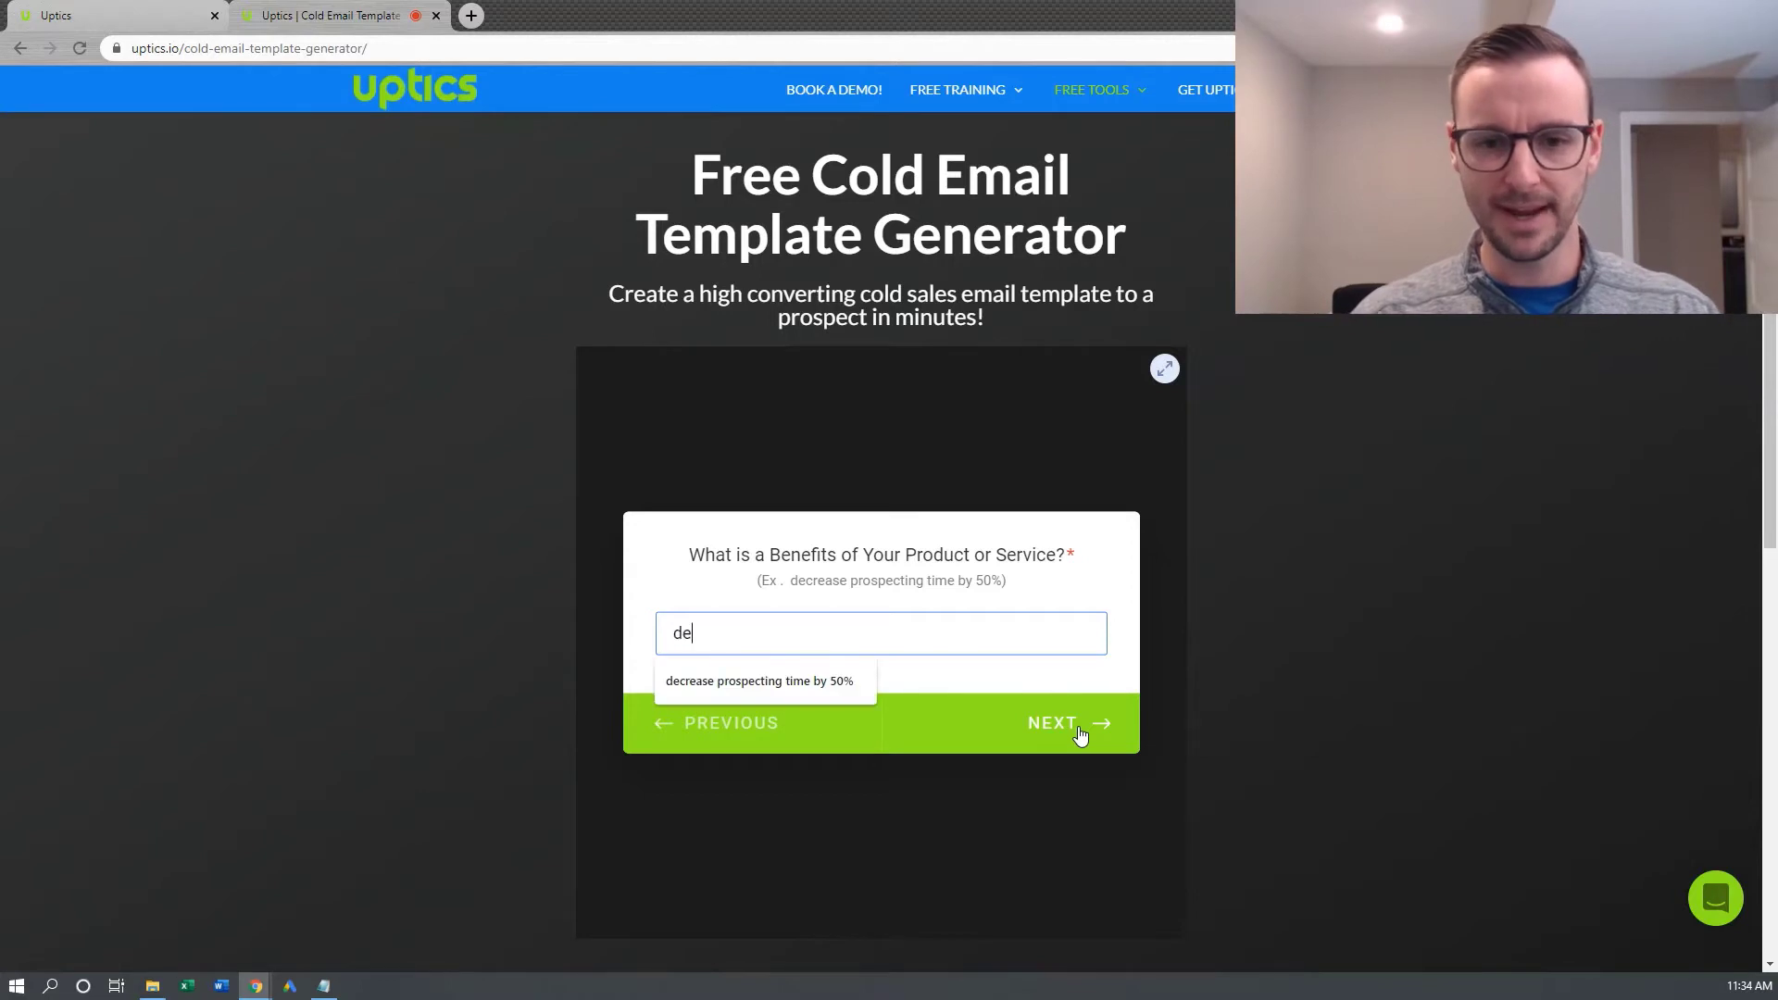
click(808, 684)
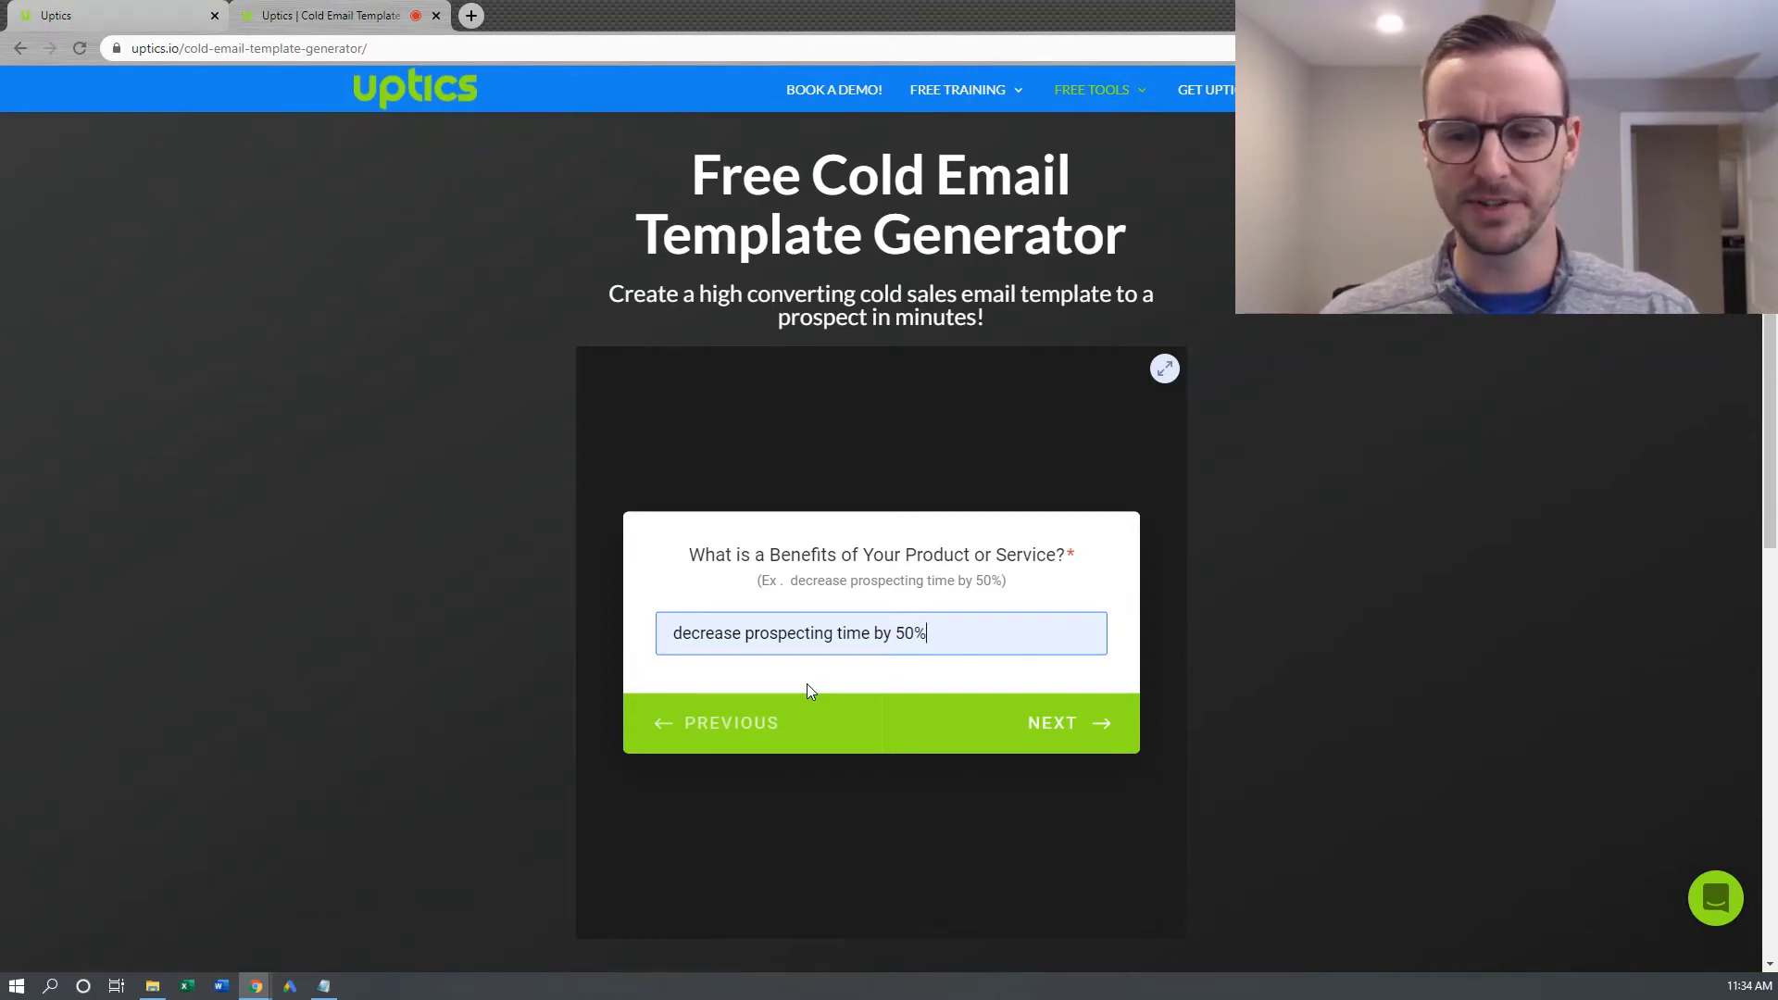
key(Return)
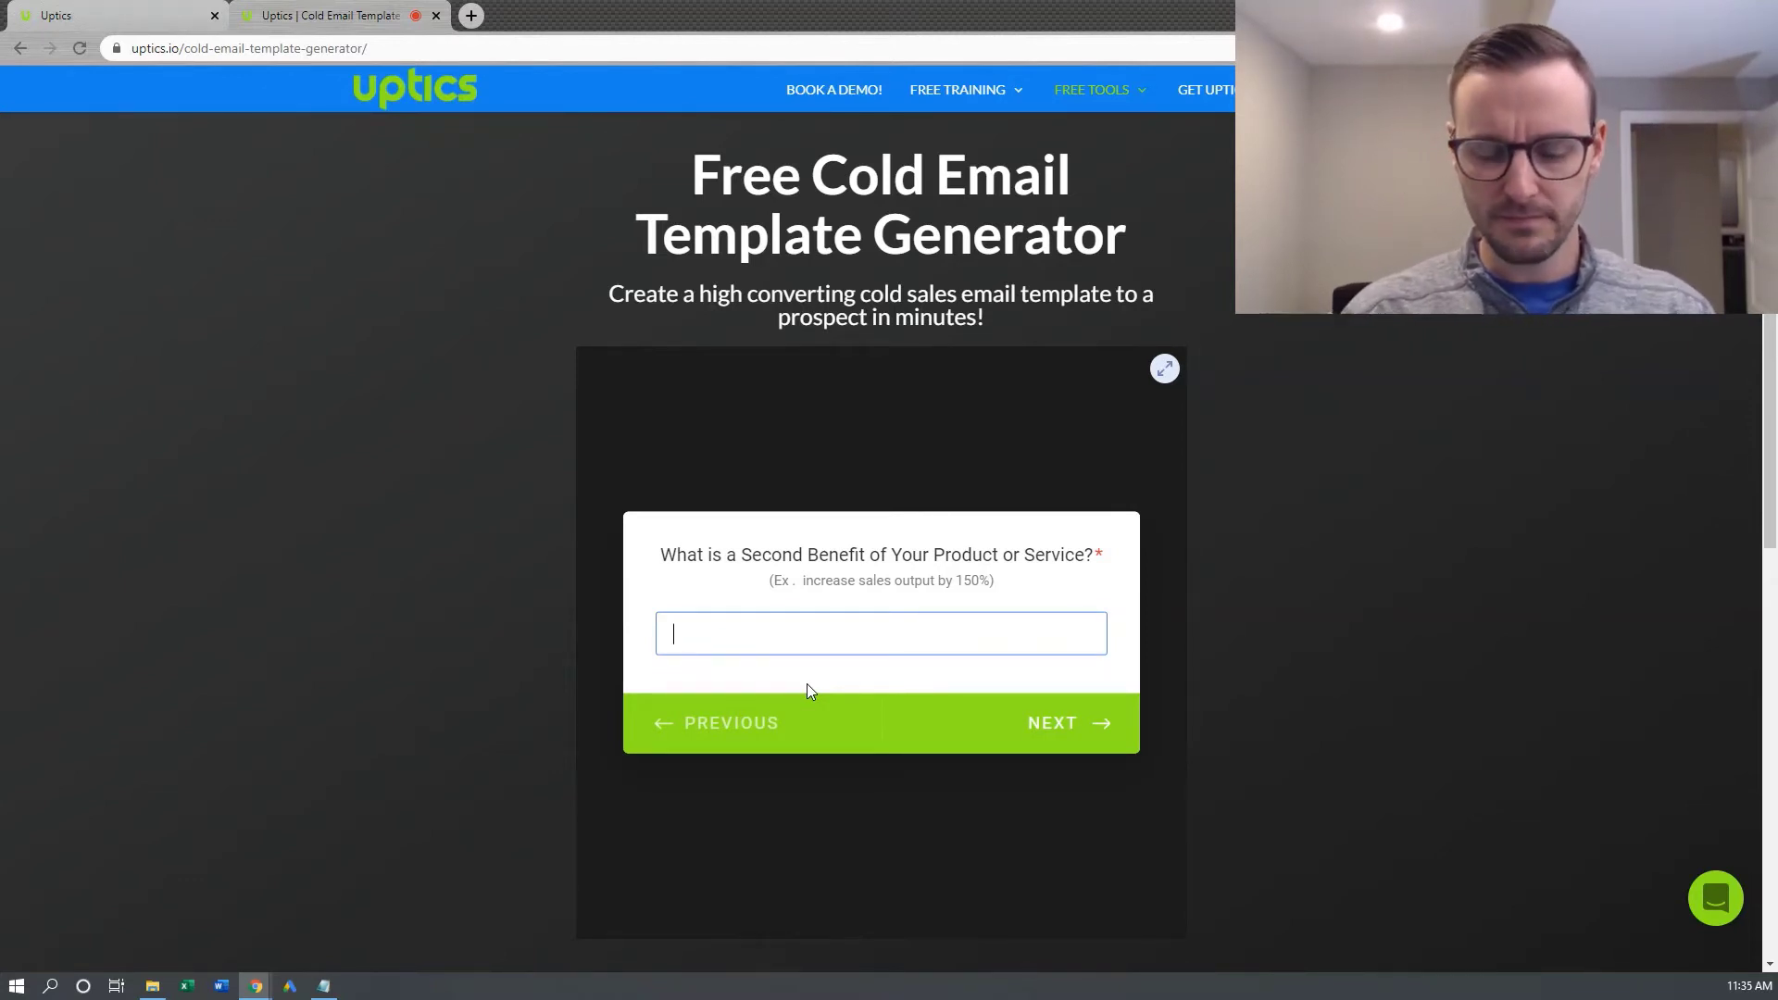
text(i)
key(Down)
key(Return)
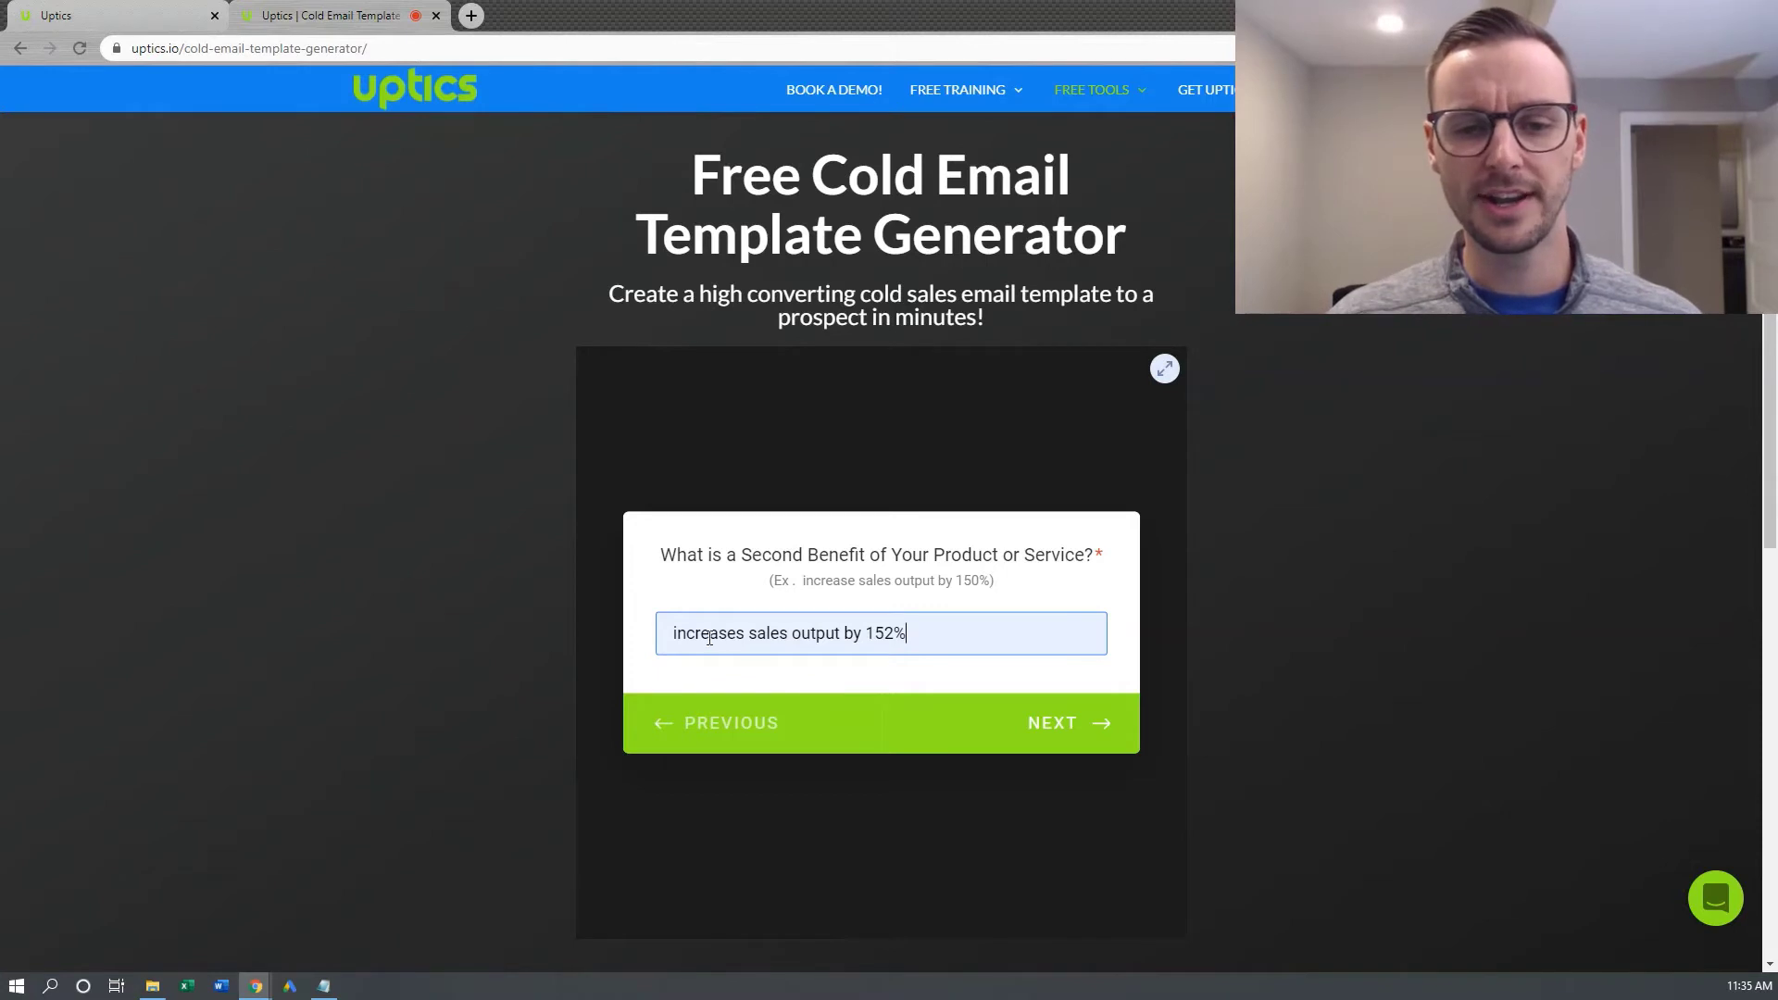
drag(701, 633, 658, 602)
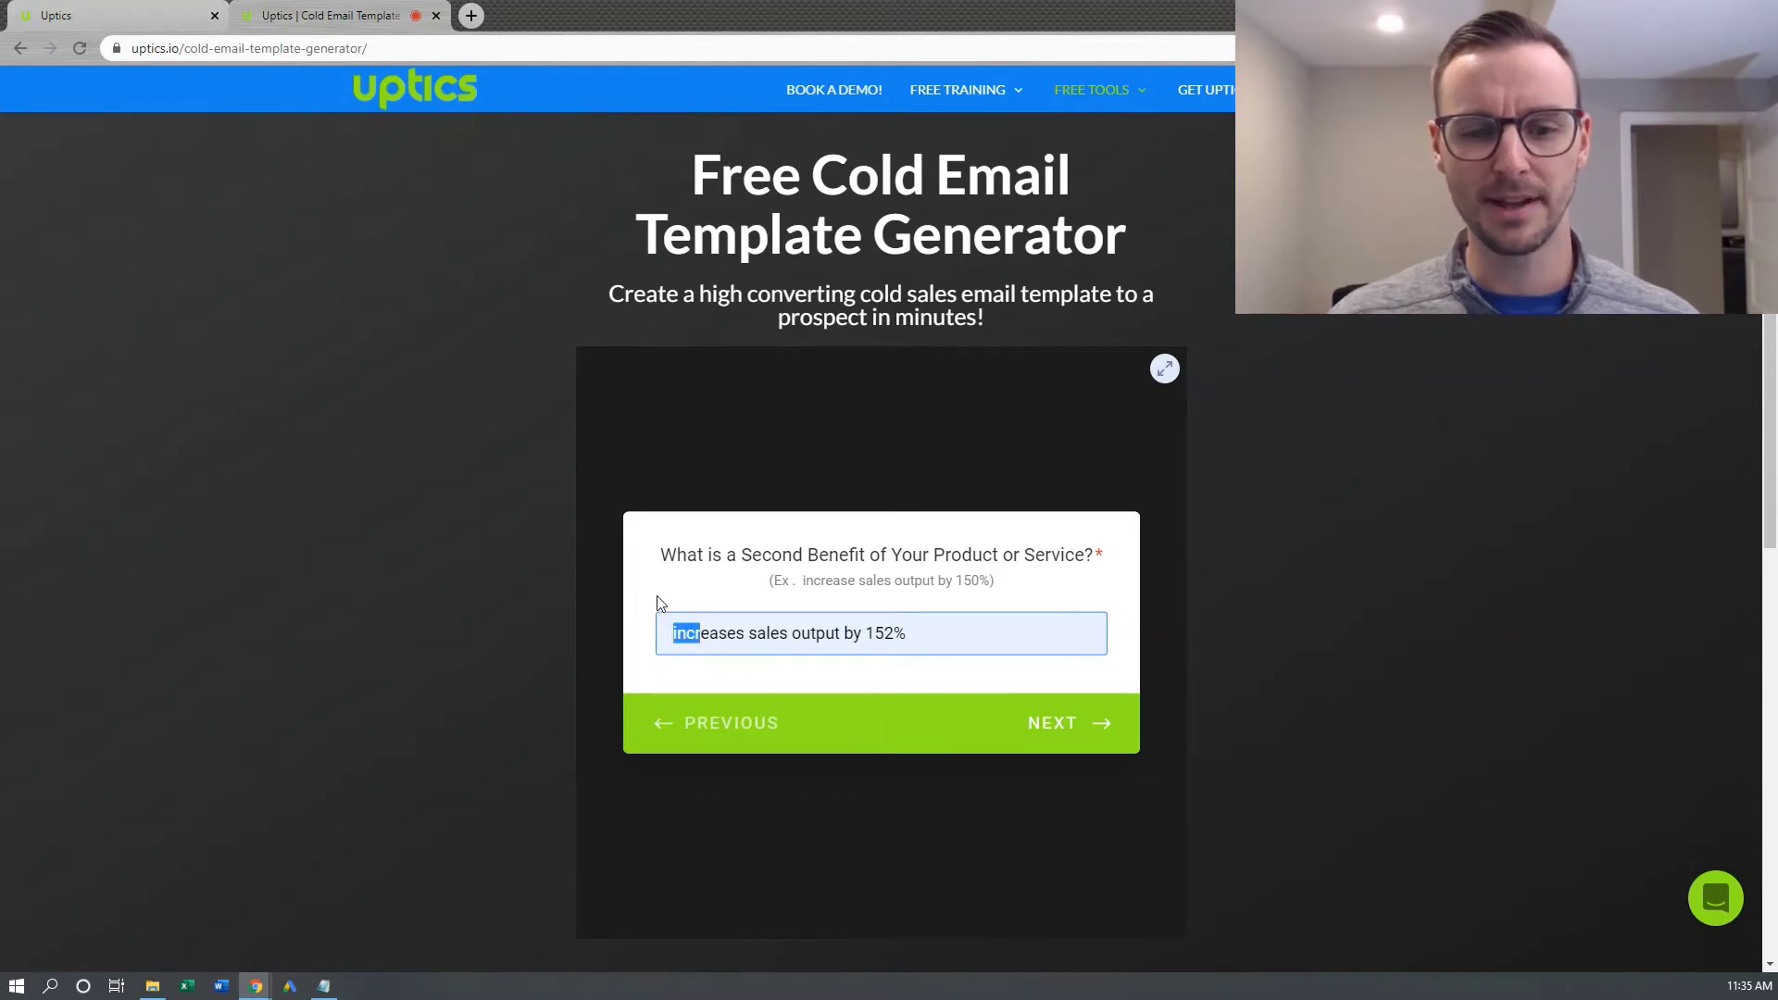
click(689, 645)
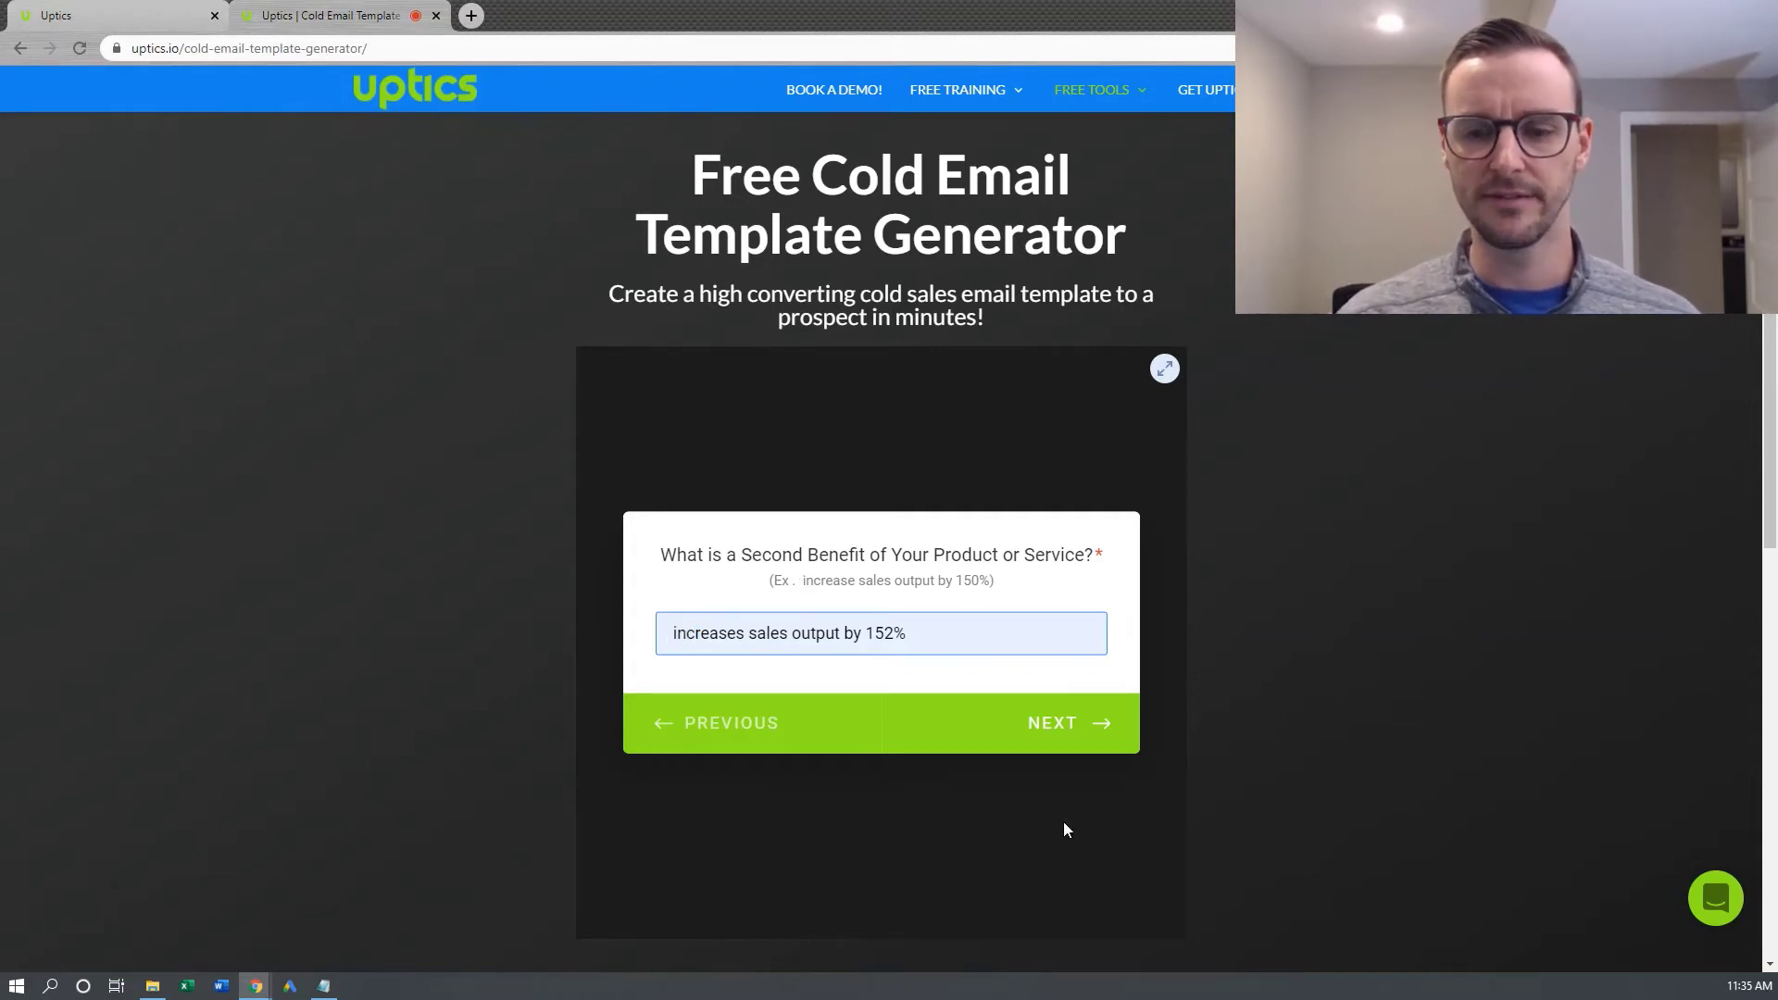
click(1034, 730)
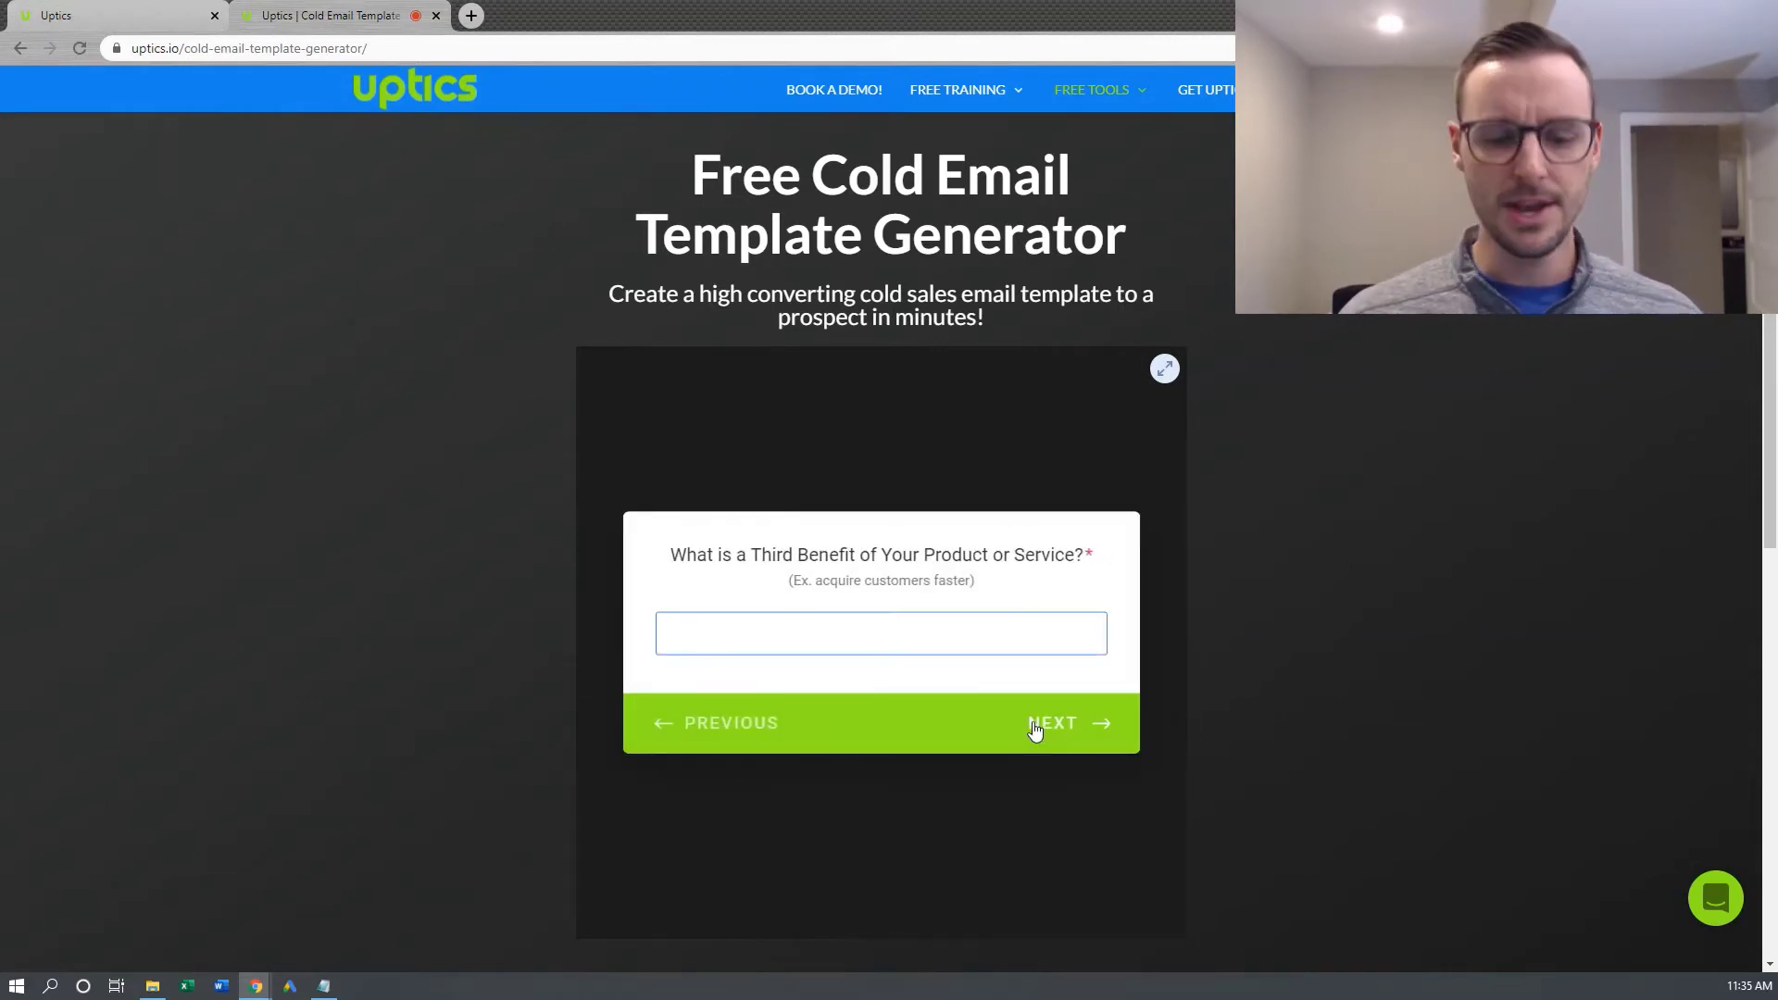
Set the third benefit to 'acquire customers 42% faster'
text(ac)
key(Down)
key(Down)
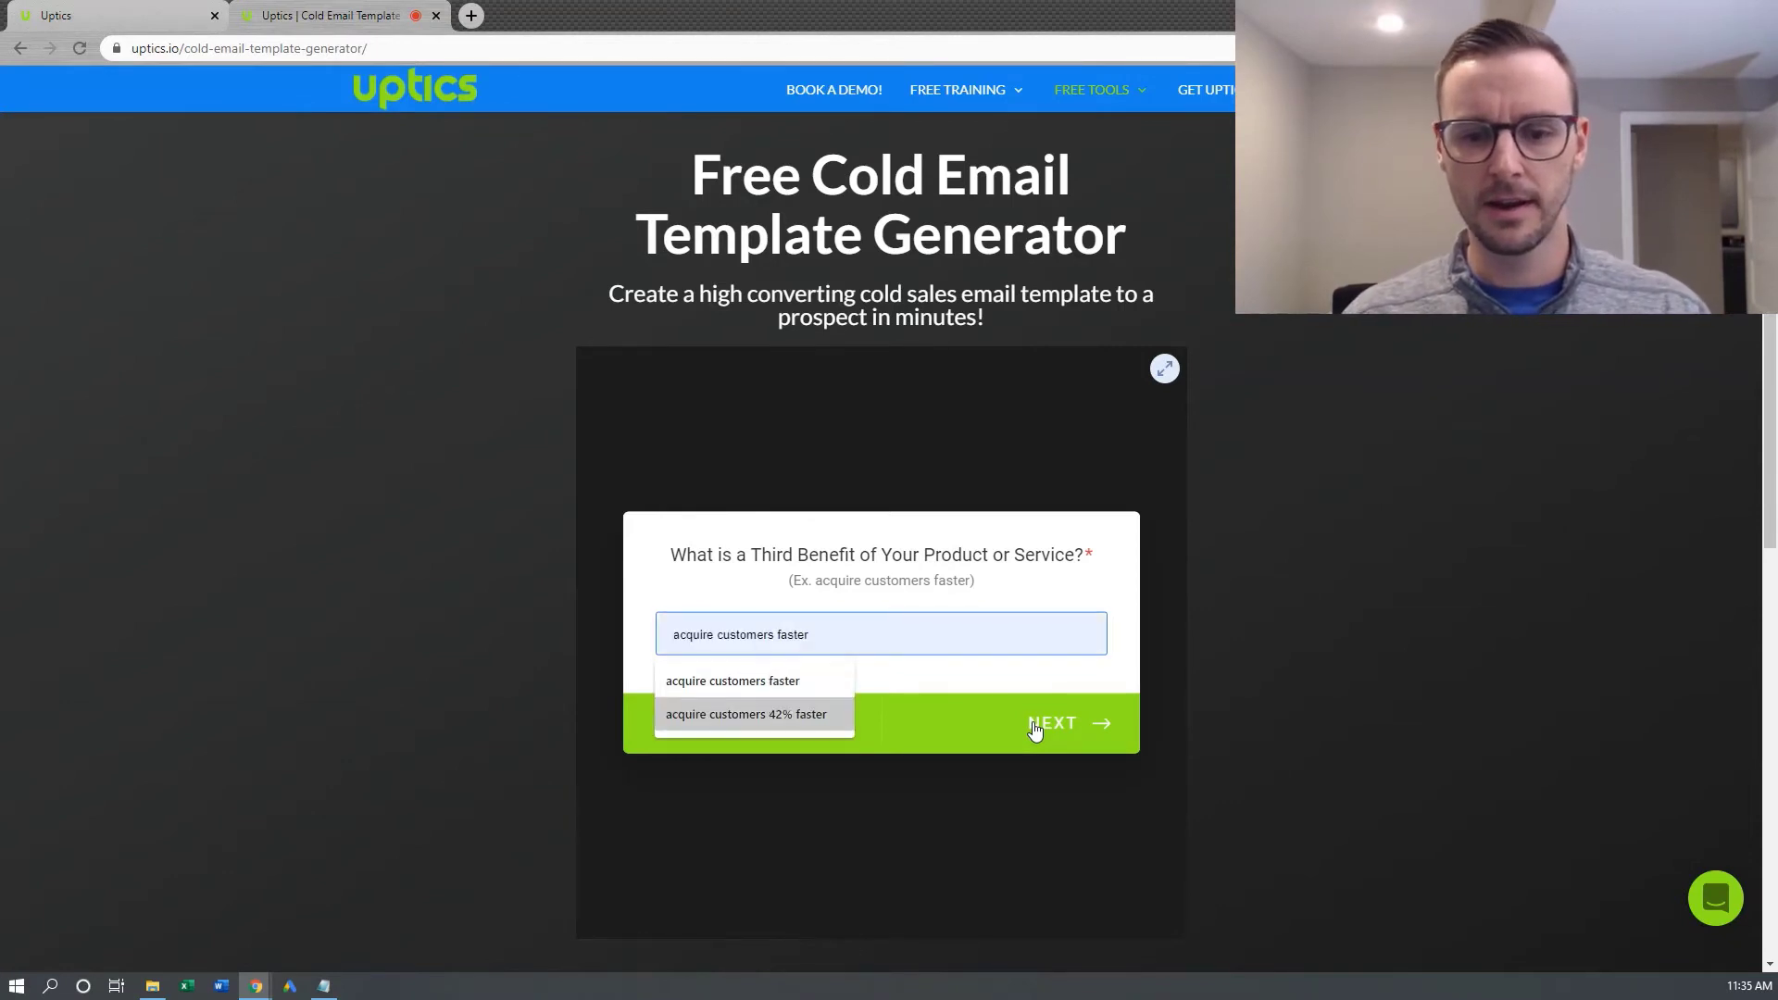
key(Return)
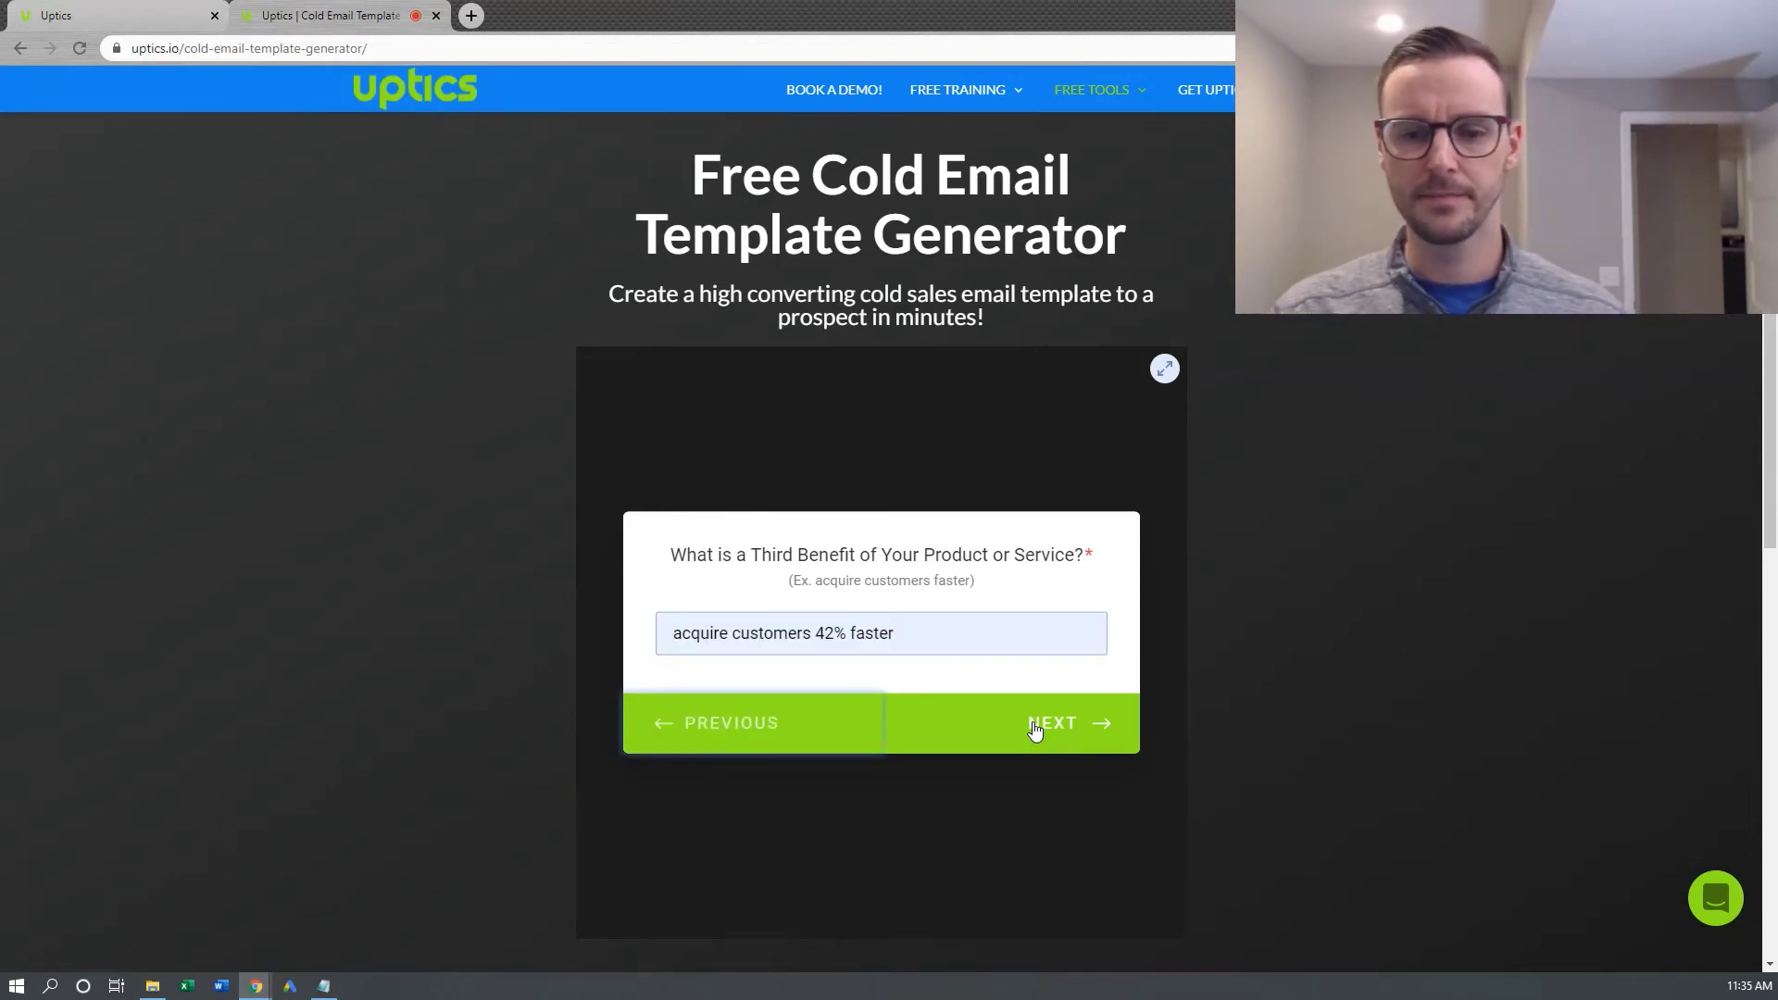
click(1034, 730)
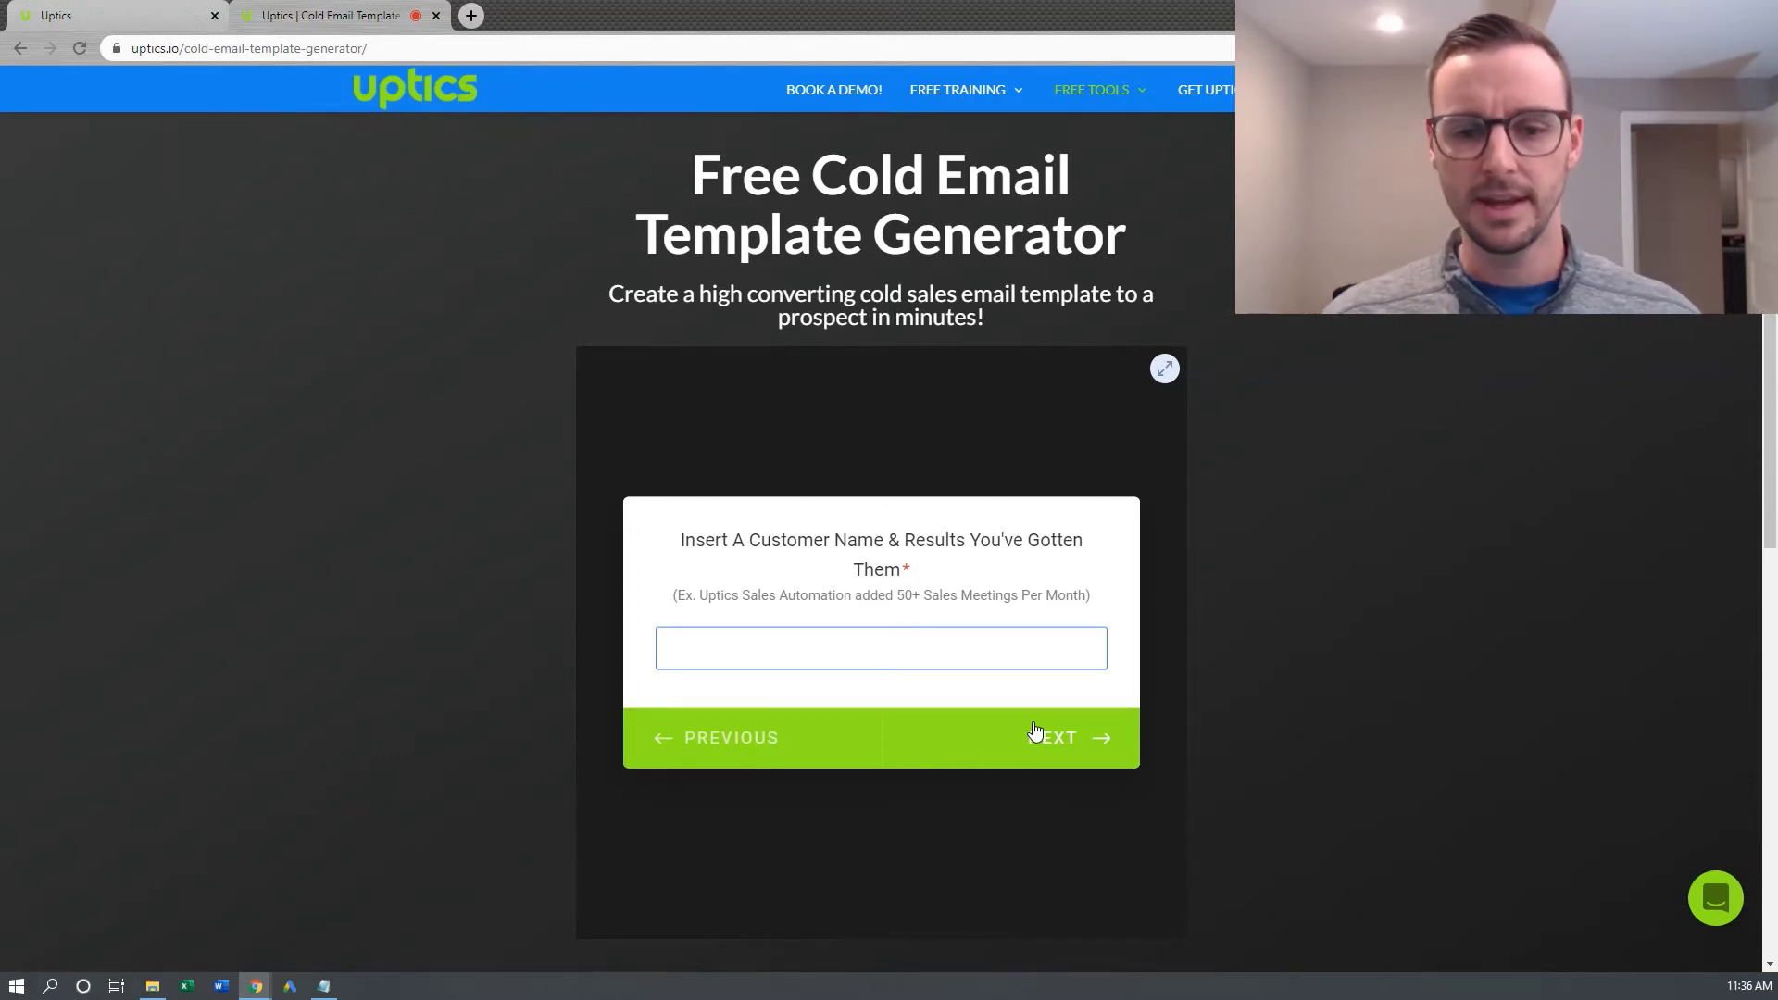
Submit the suggested Uptics Sales Automation customer result
text(U)
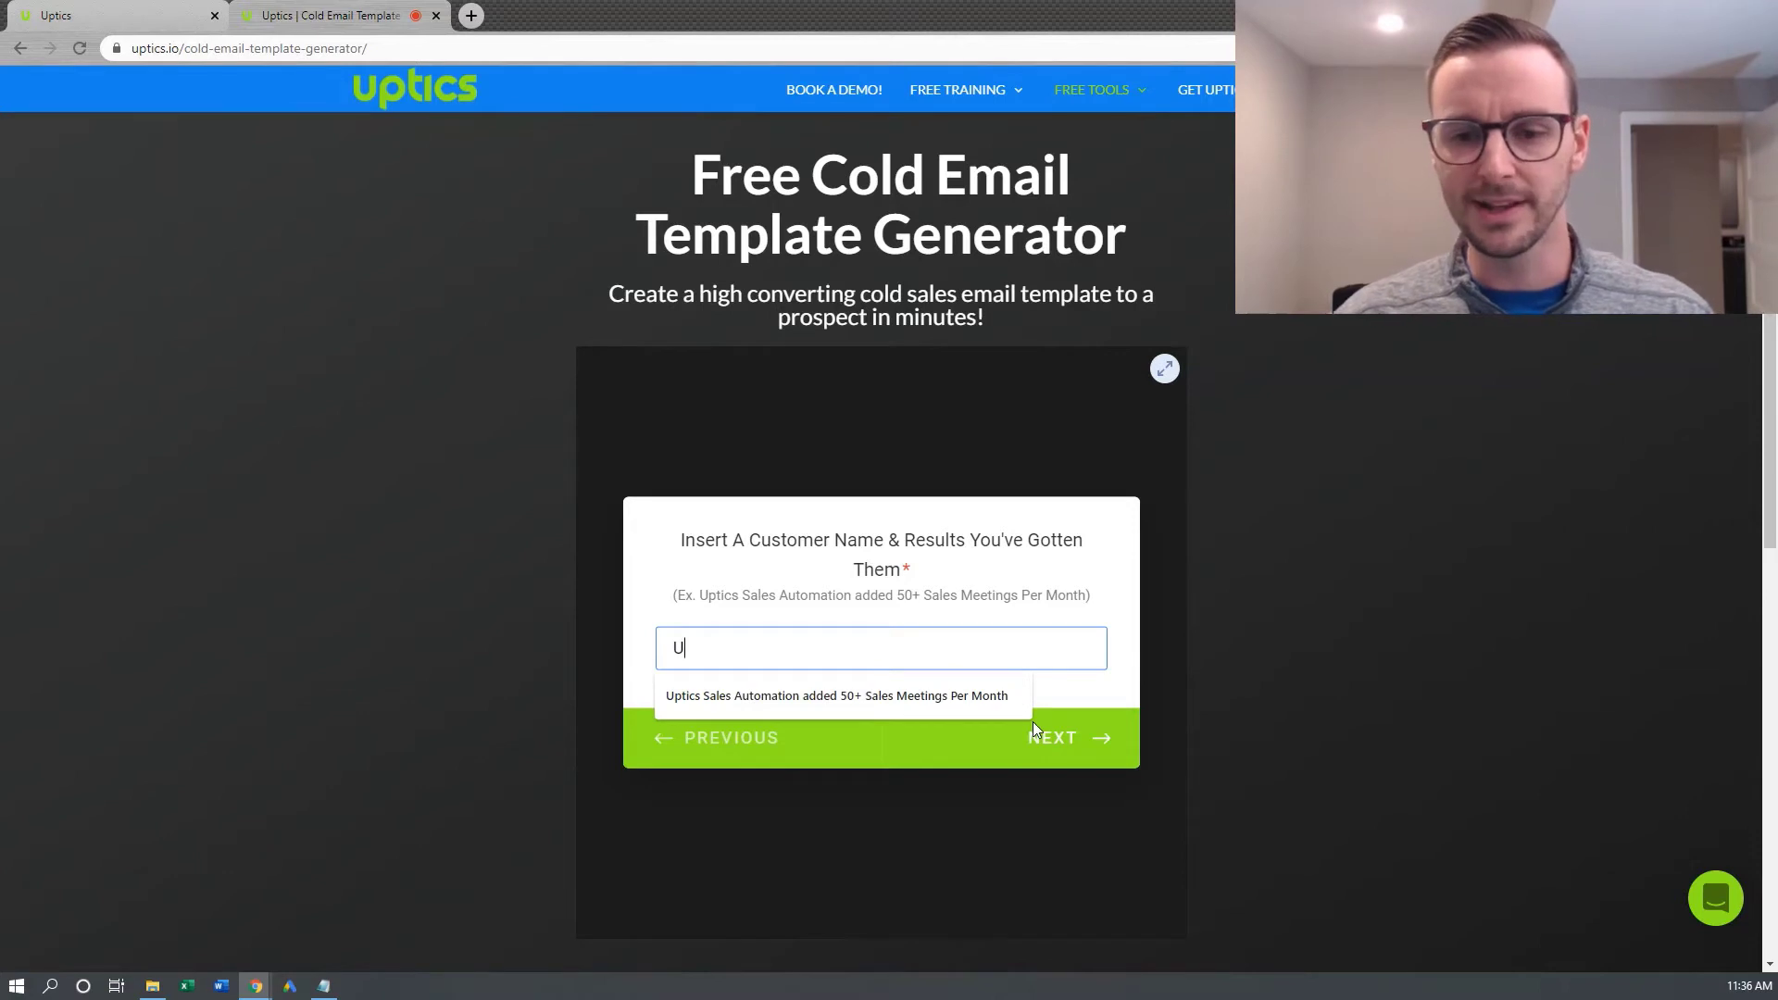
click(971, 702)
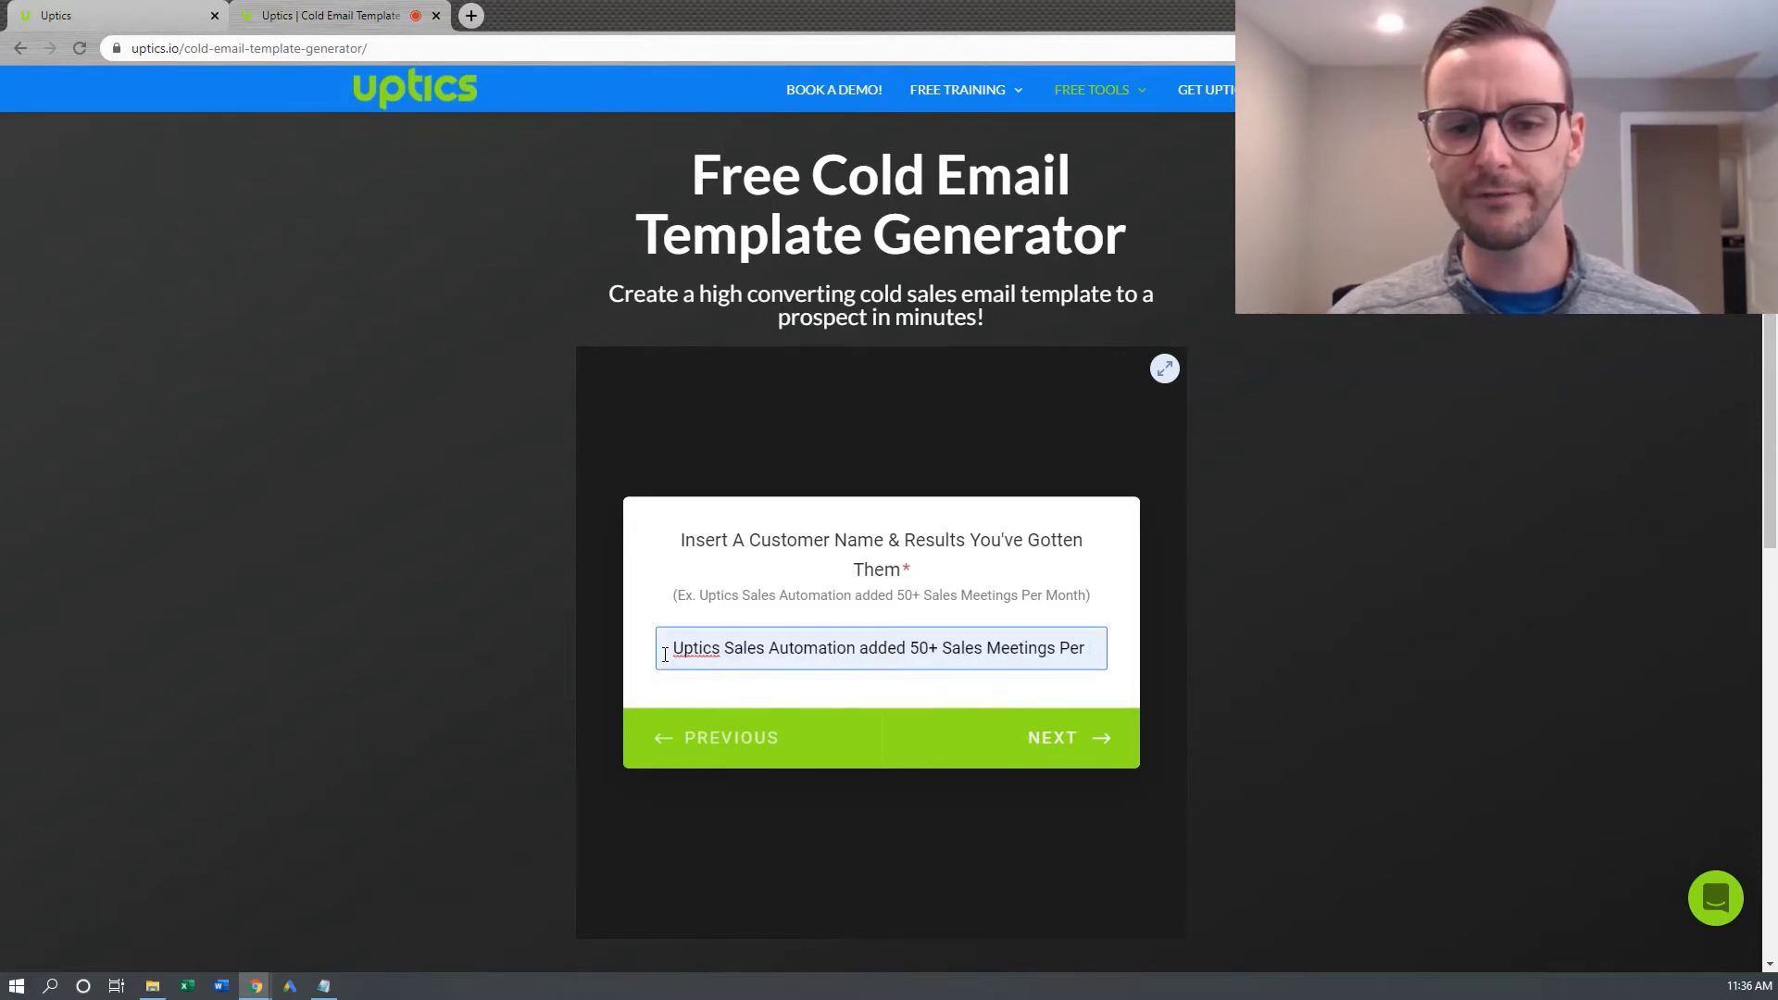
drag(668, 654, 1103, 649)
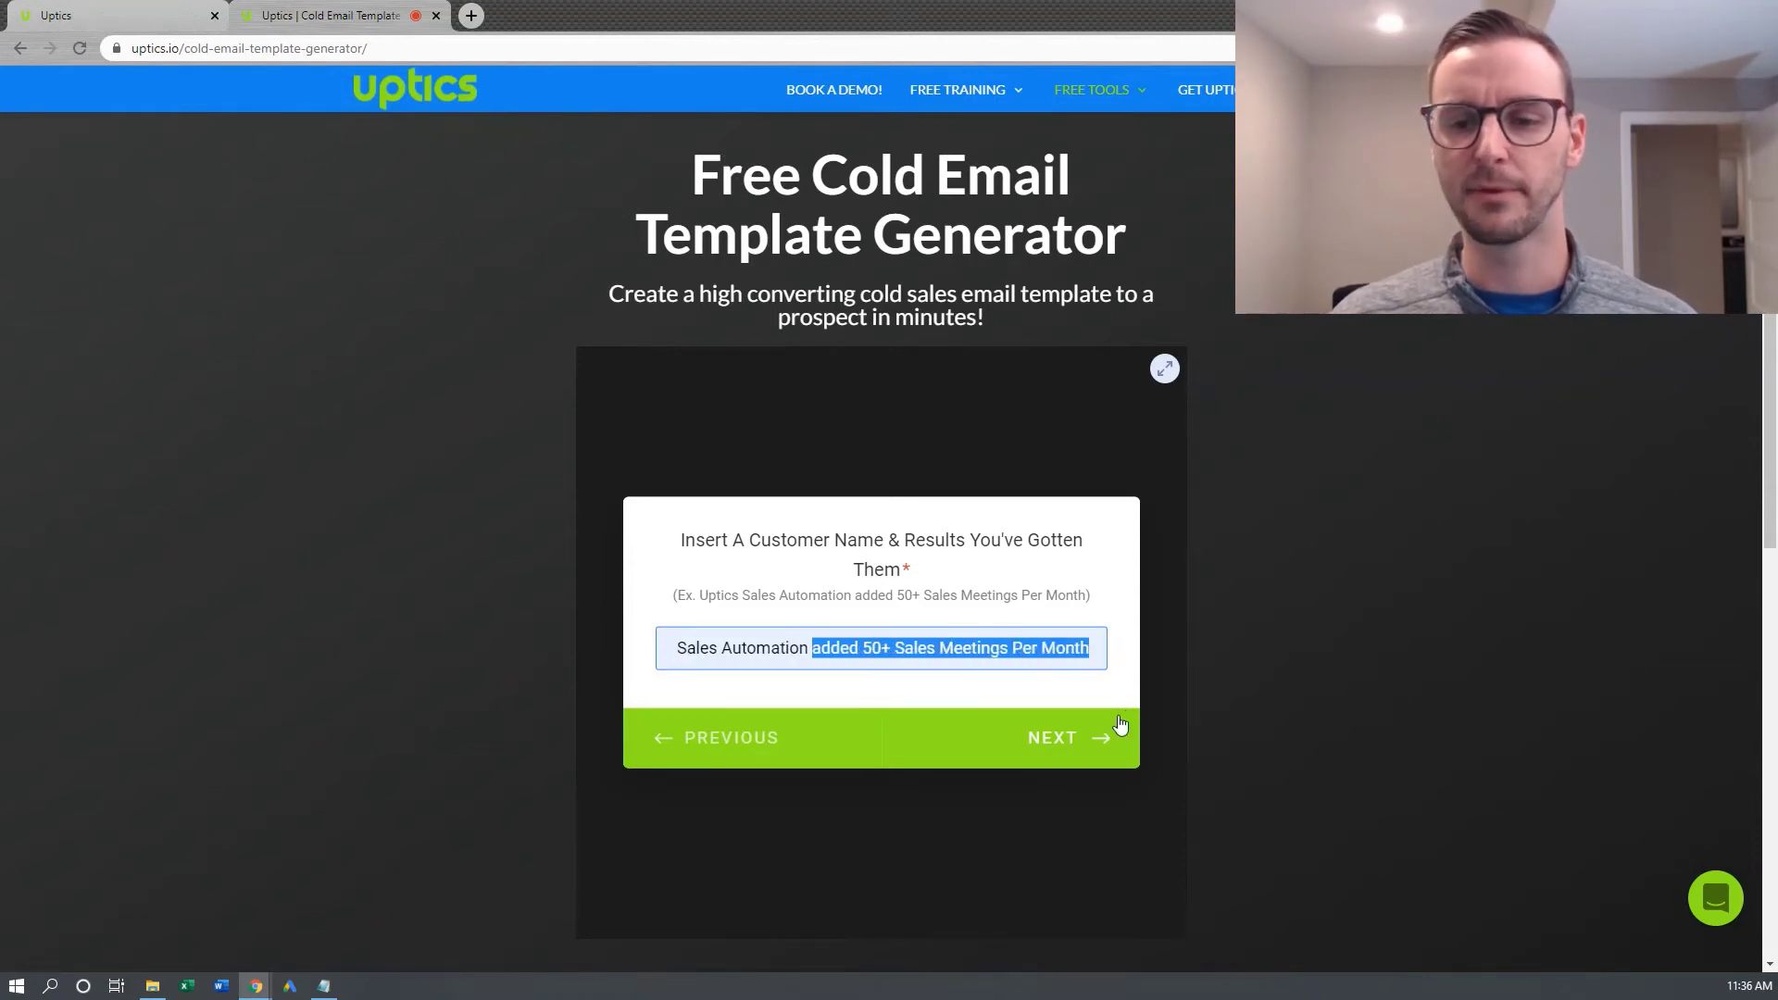
click(1058, 744)
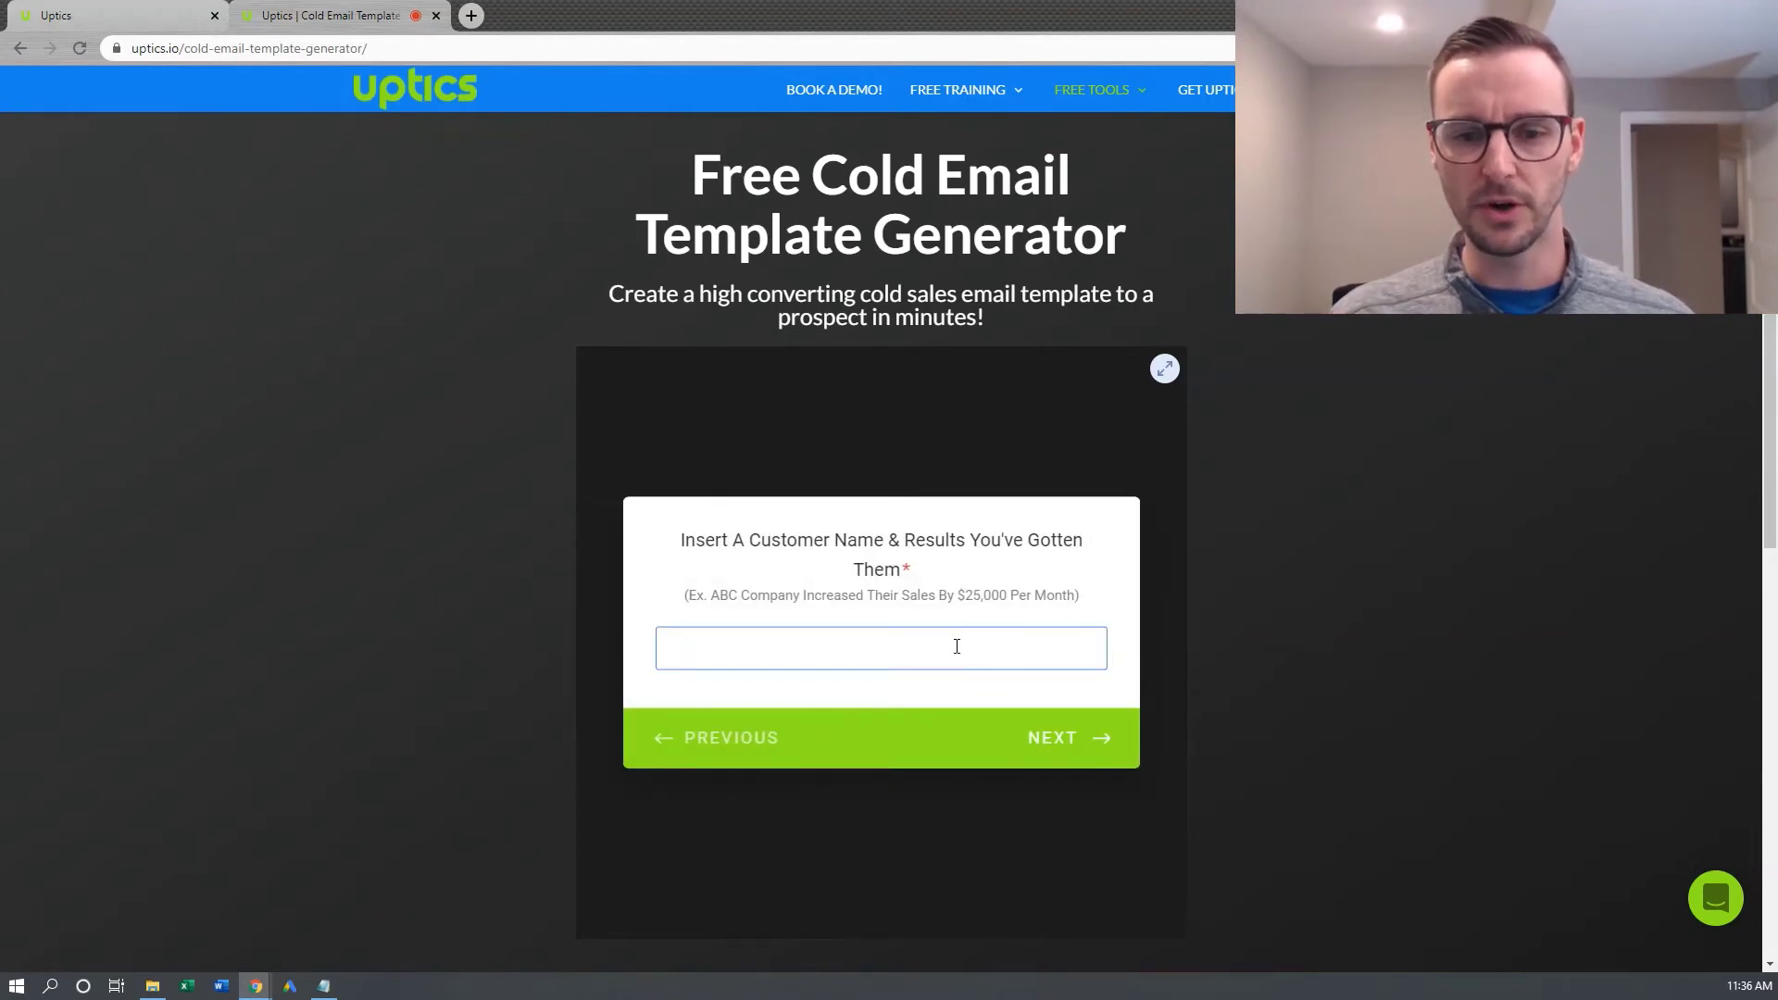
Add 'ABC Company Increased Their Sales By $25,000 Per Month' as the next customer result
text(AB)
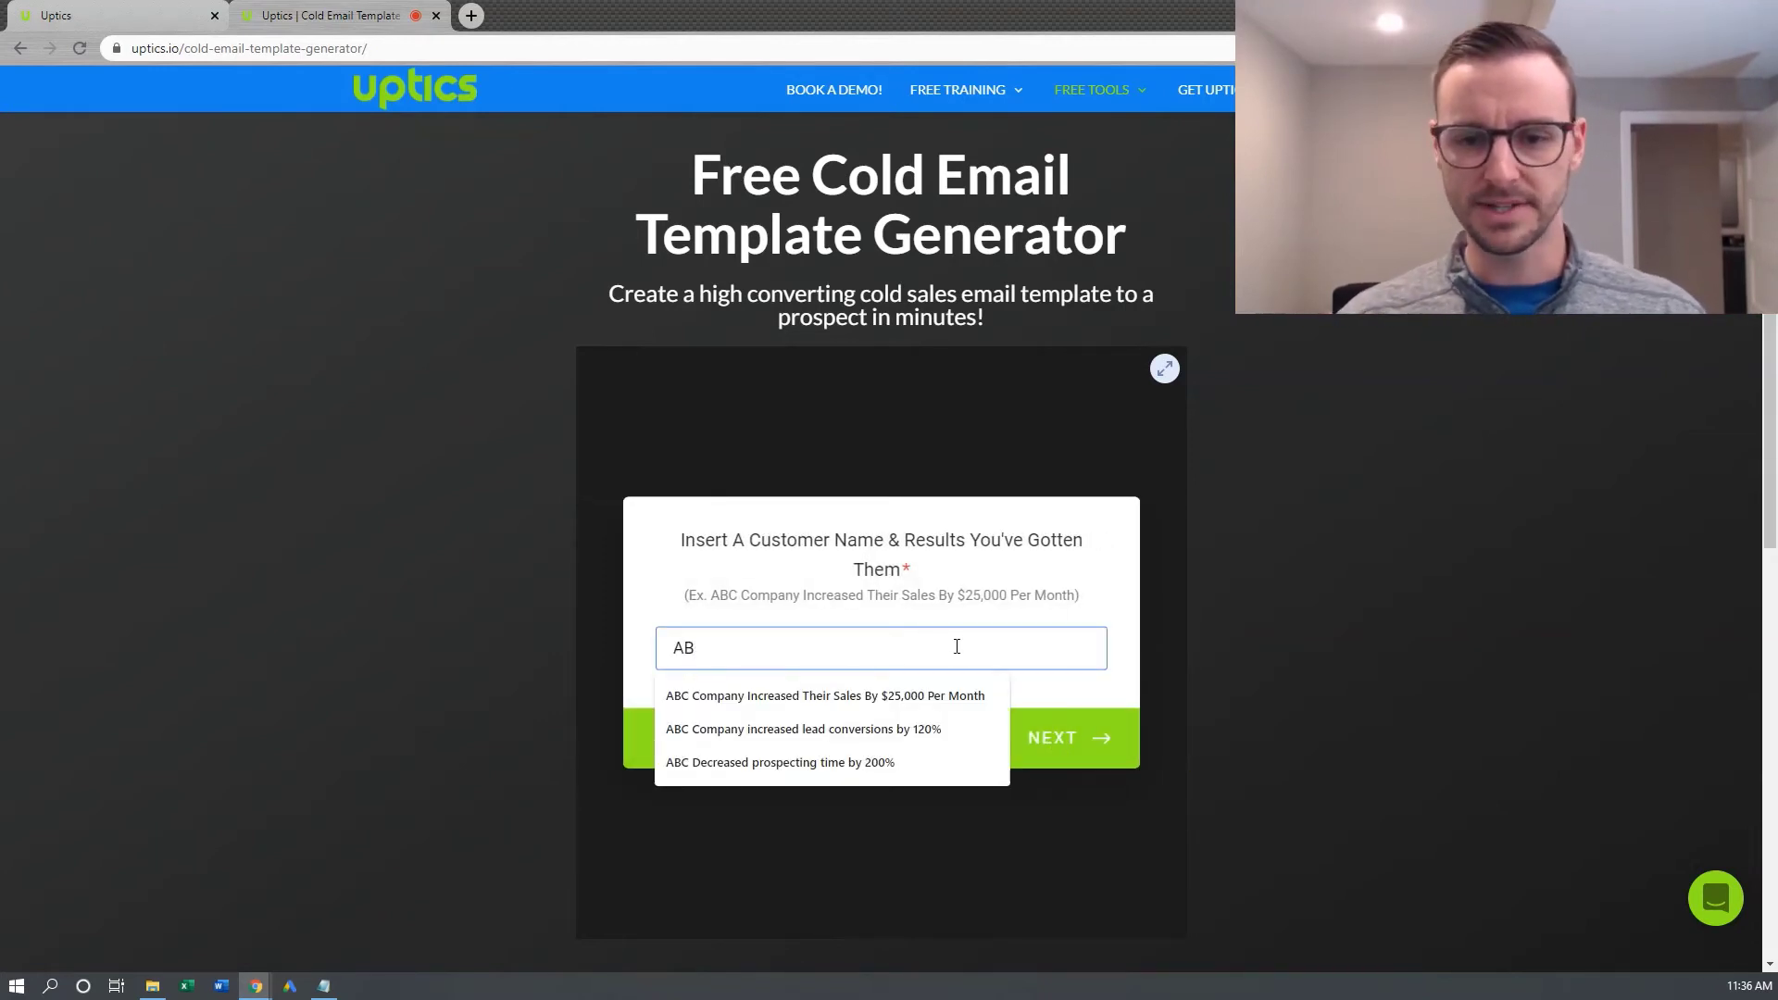
click(914, 694)
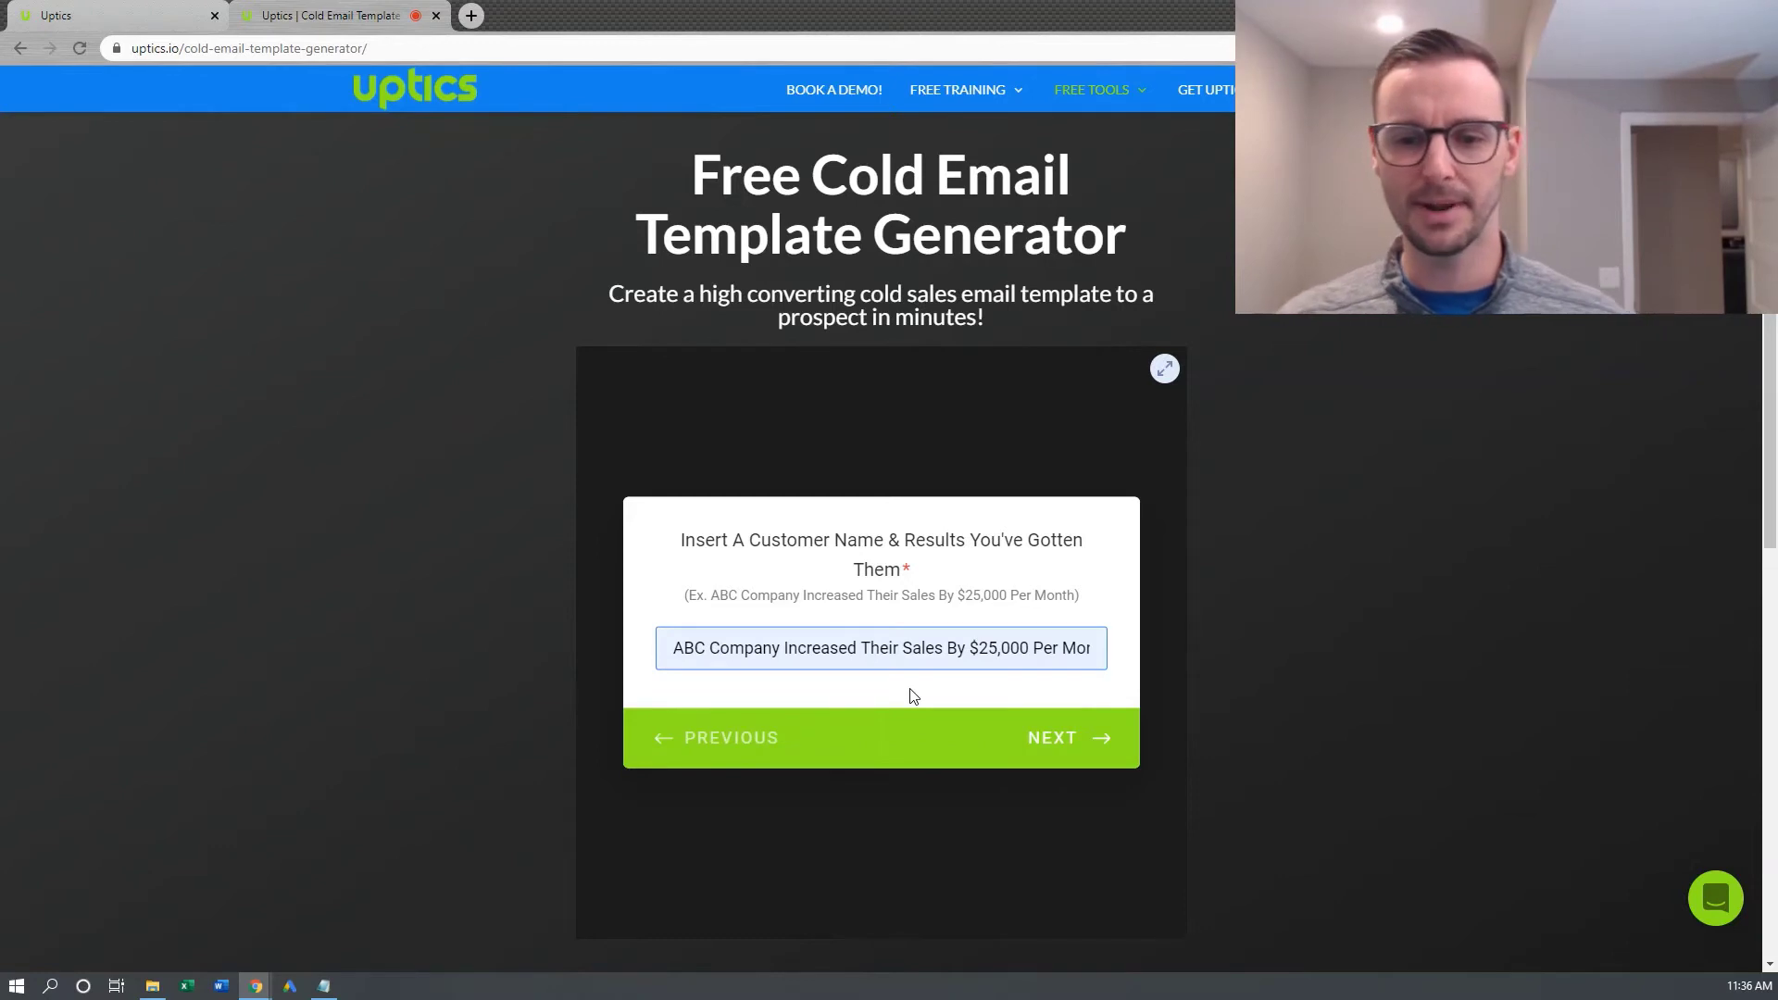
drag(917, 647, 1122, 648)
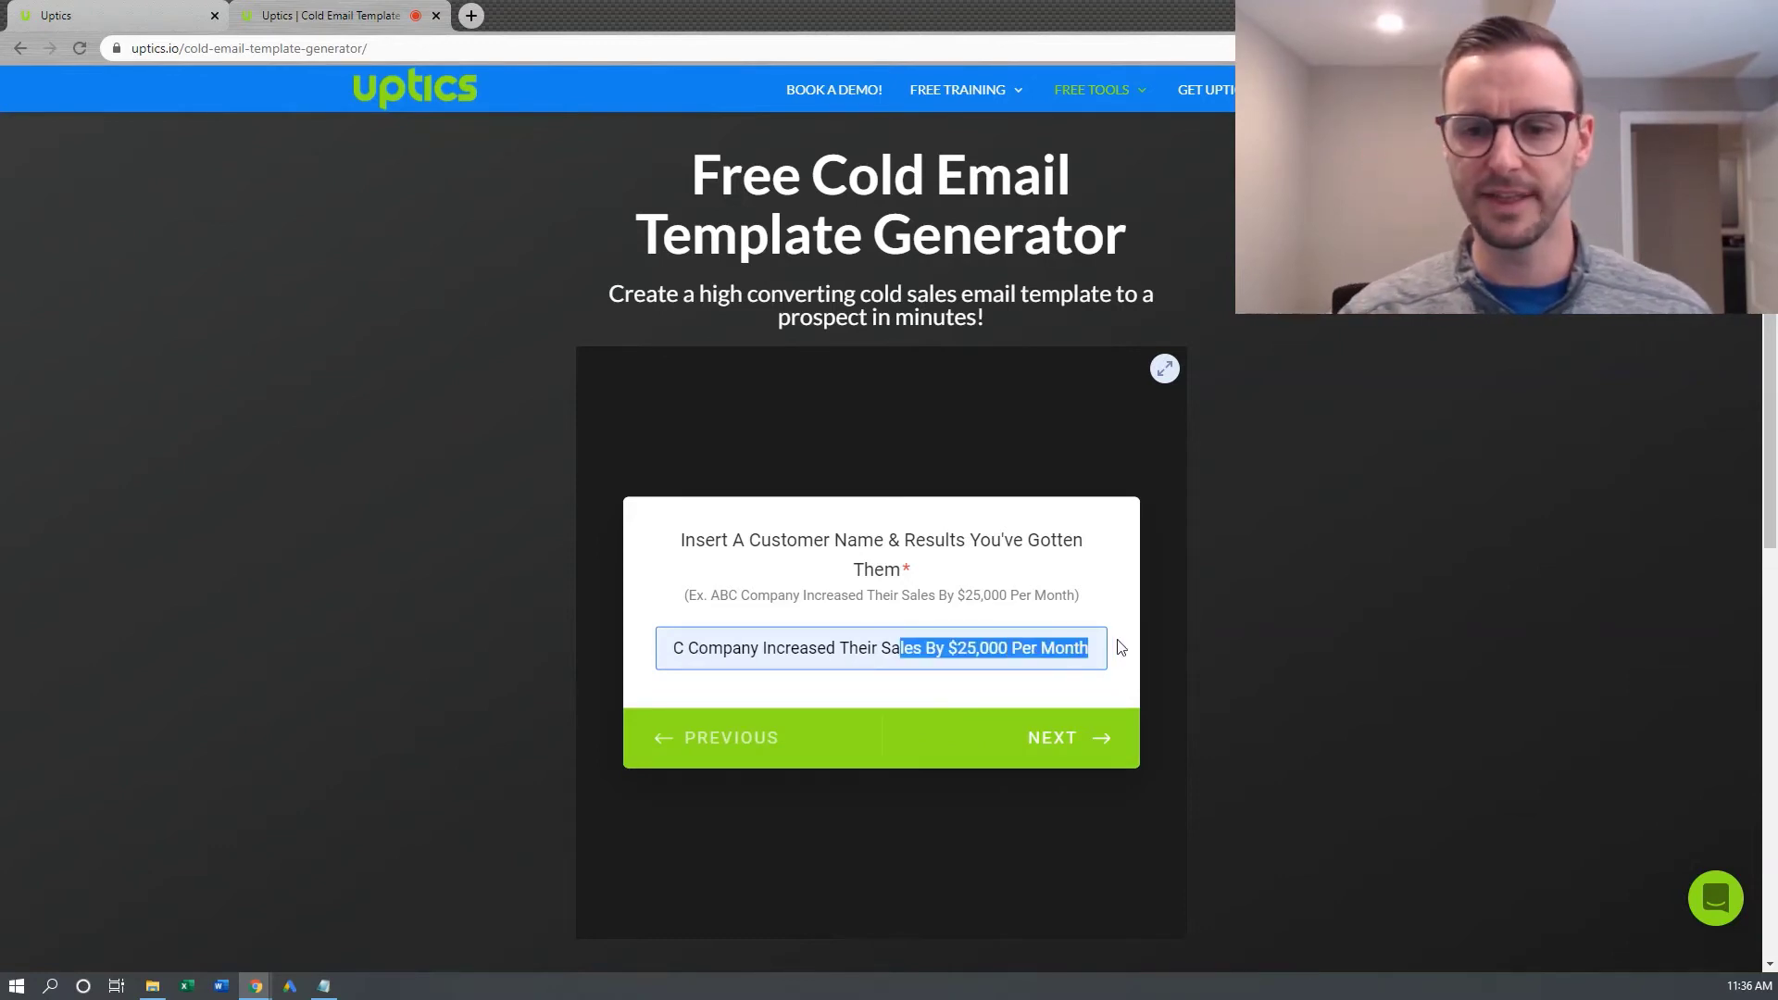
click(938, 651)
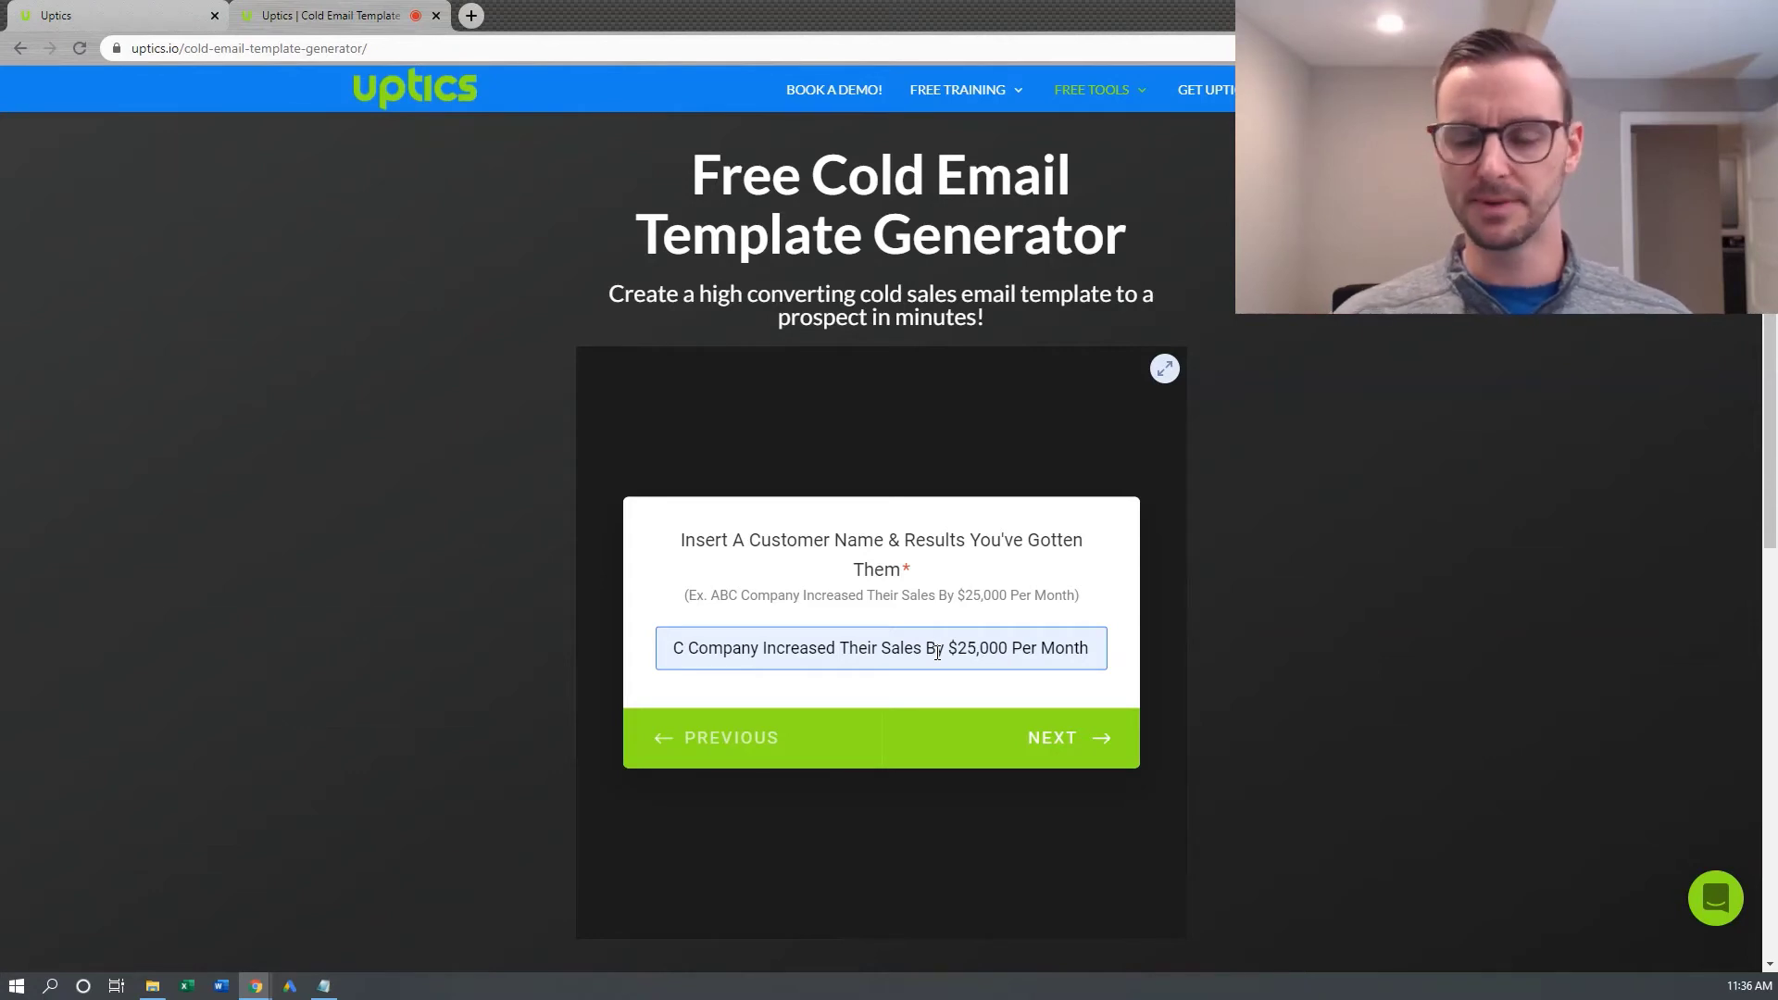
click(1040, 738)
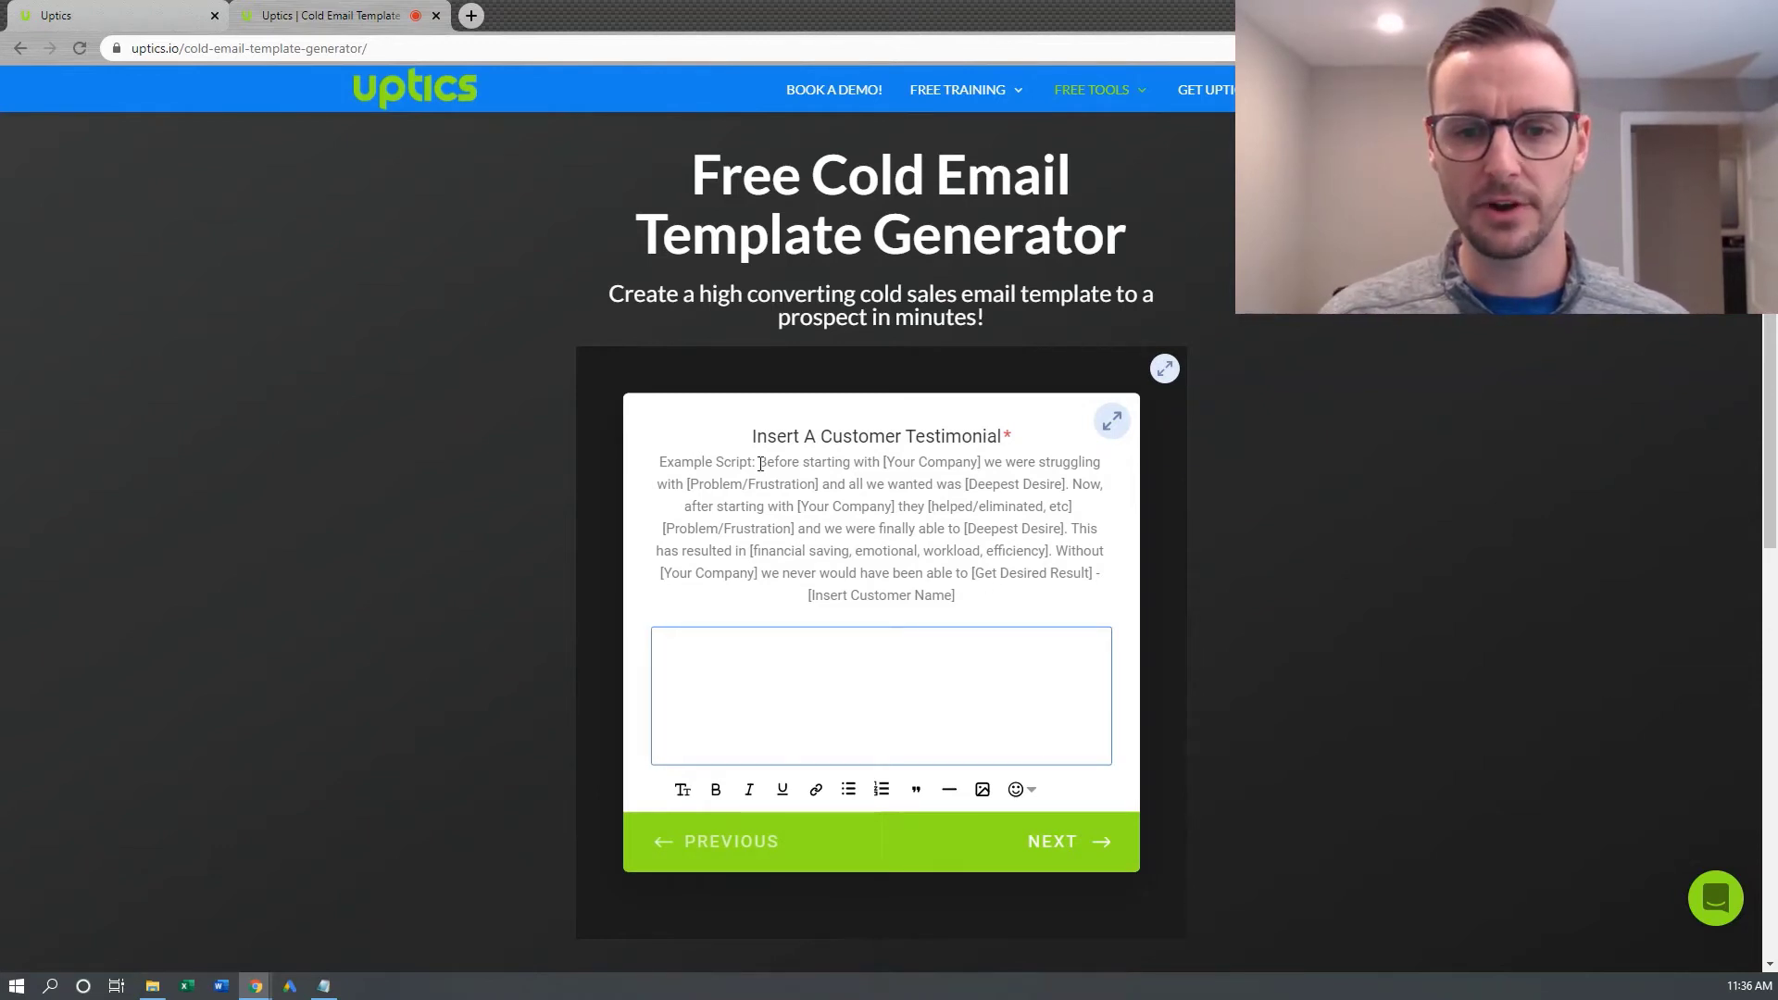
drag(759, 463, 985, 606)
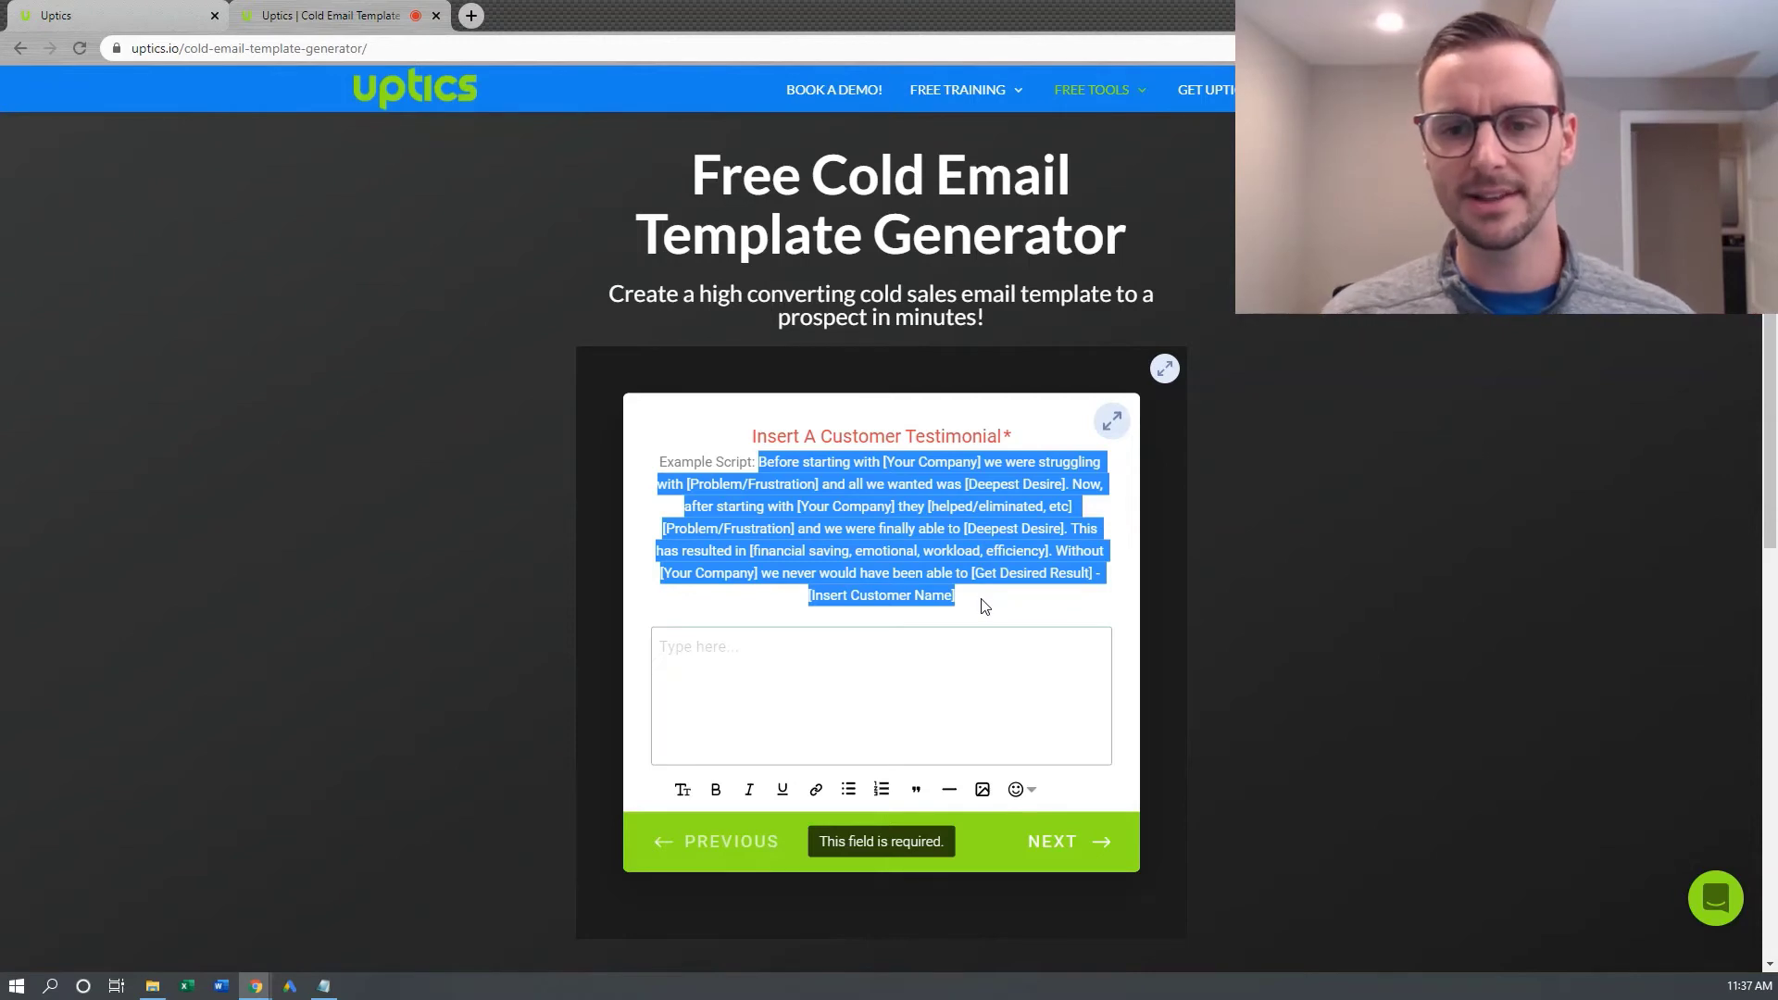
click(947, 584)
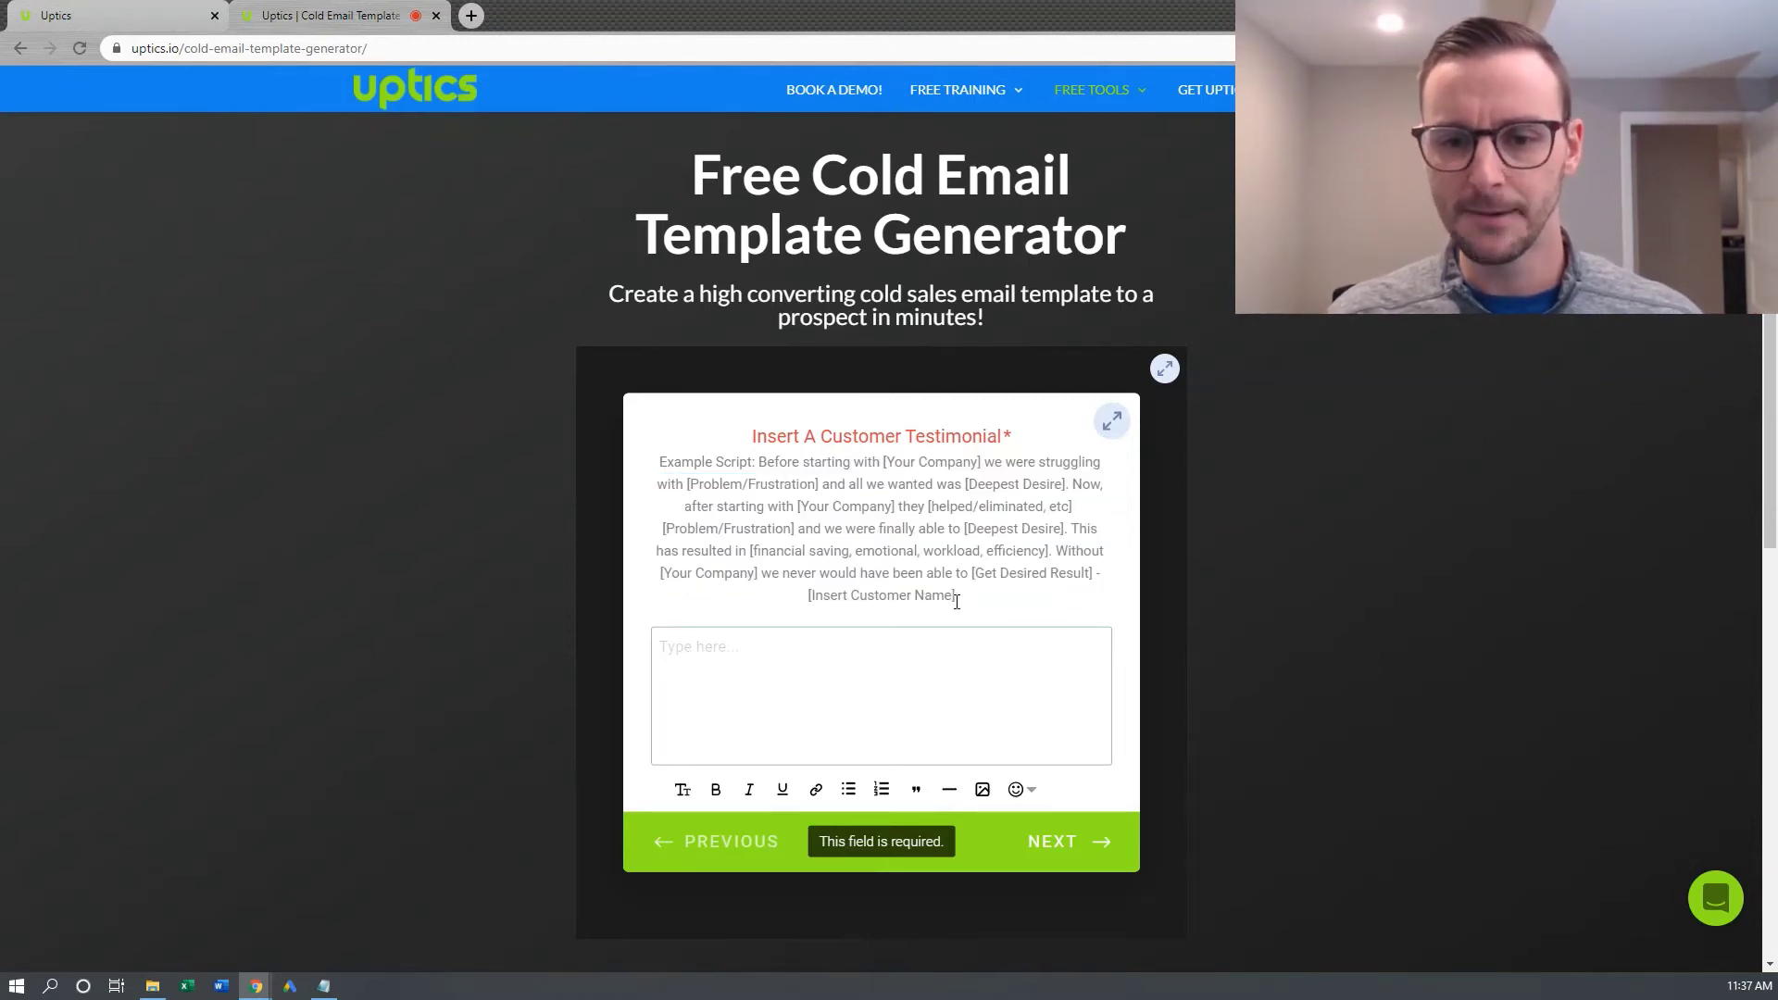
drag(960, 597, 805, 611)
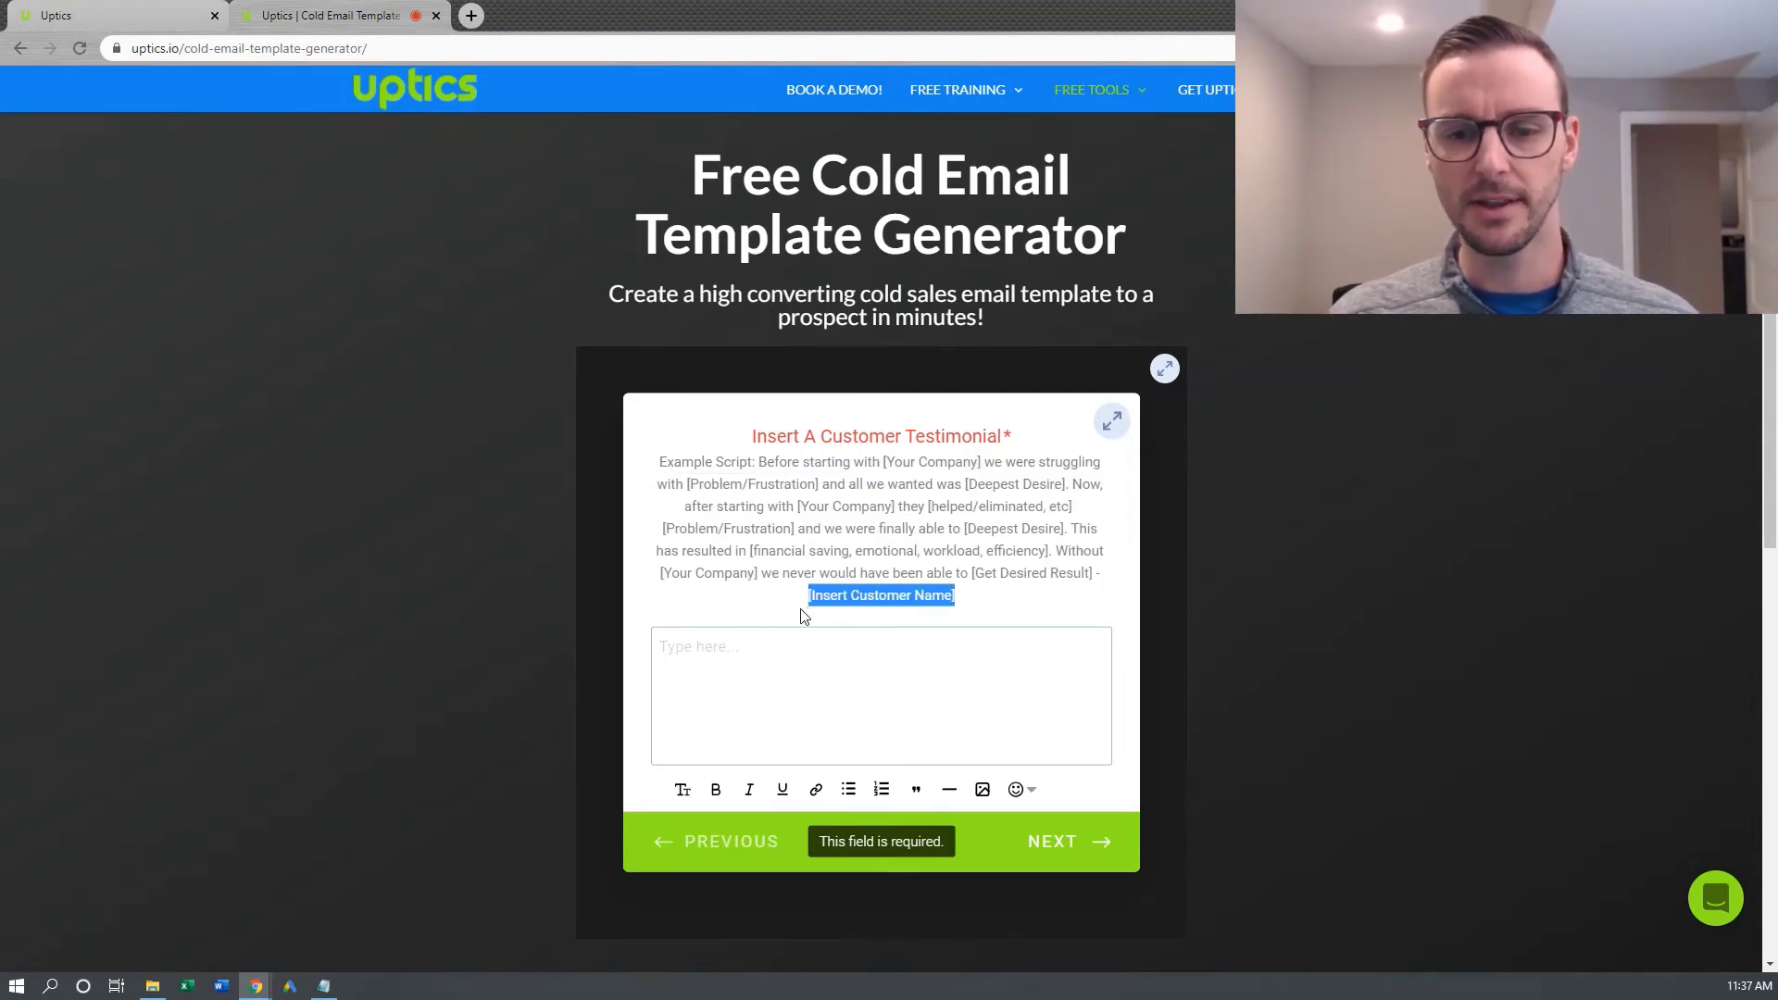
key(alt+Tab)
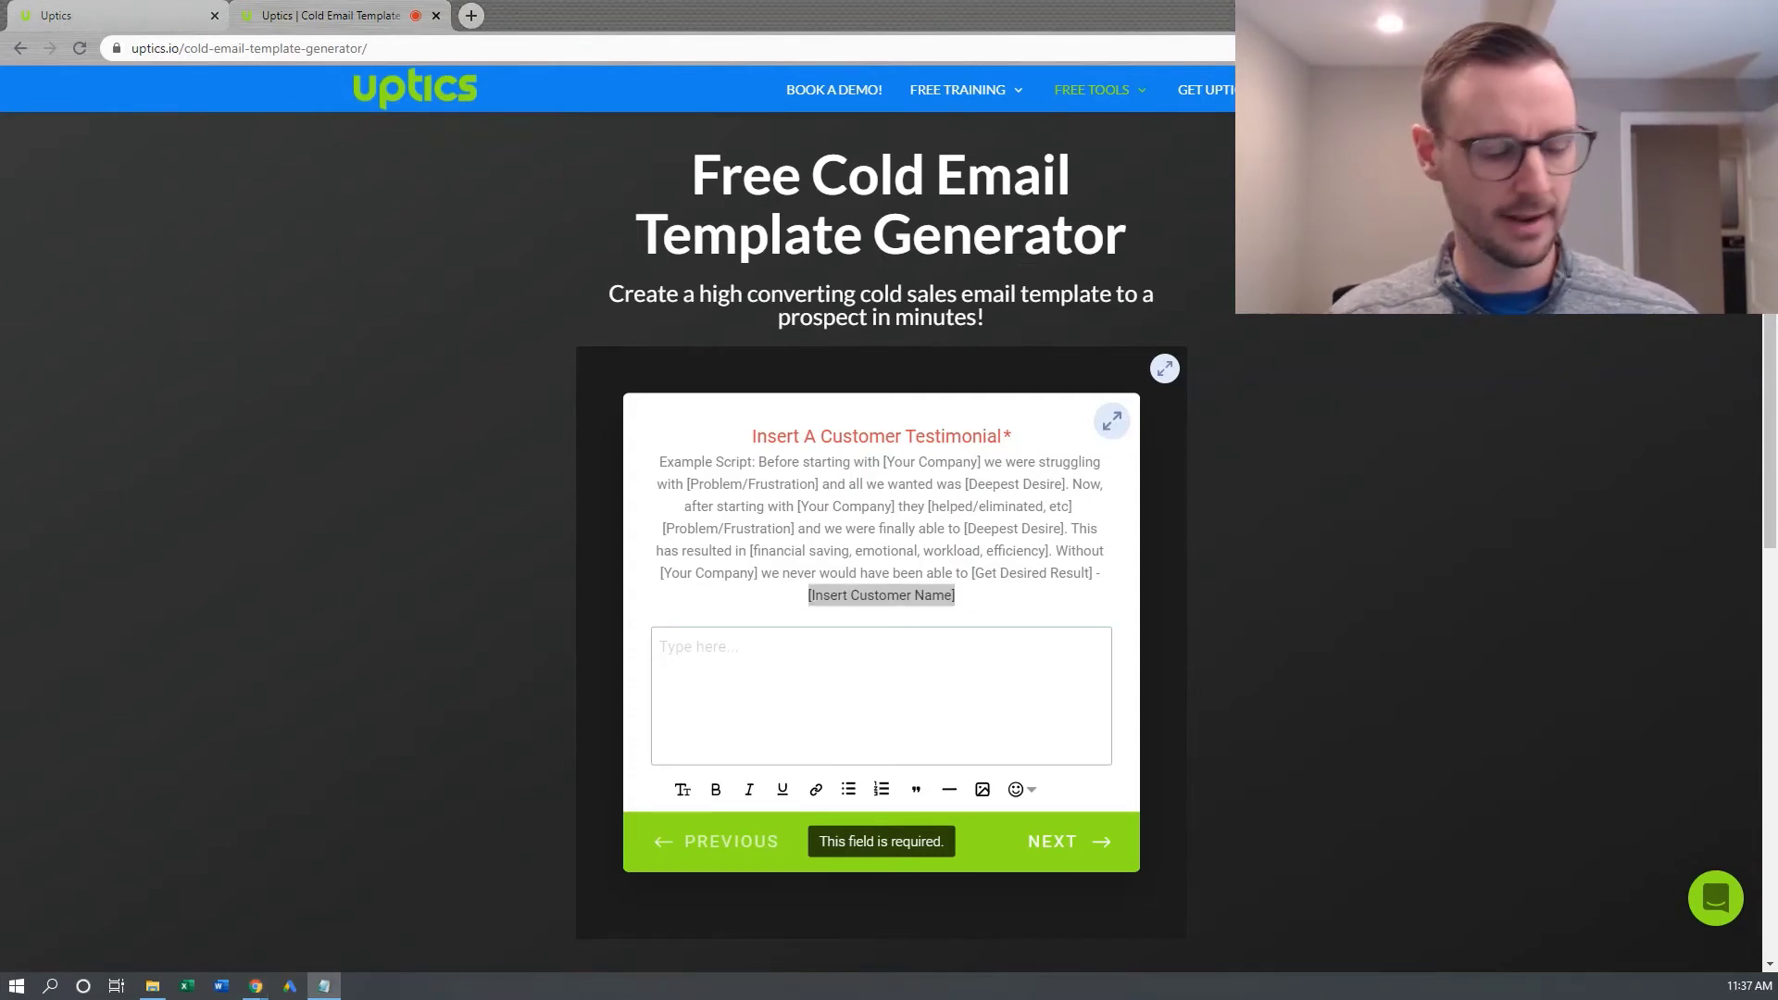
Paste the customer quote as plain text into the testimonial box and sign it with the customer's name
click(681, 651)
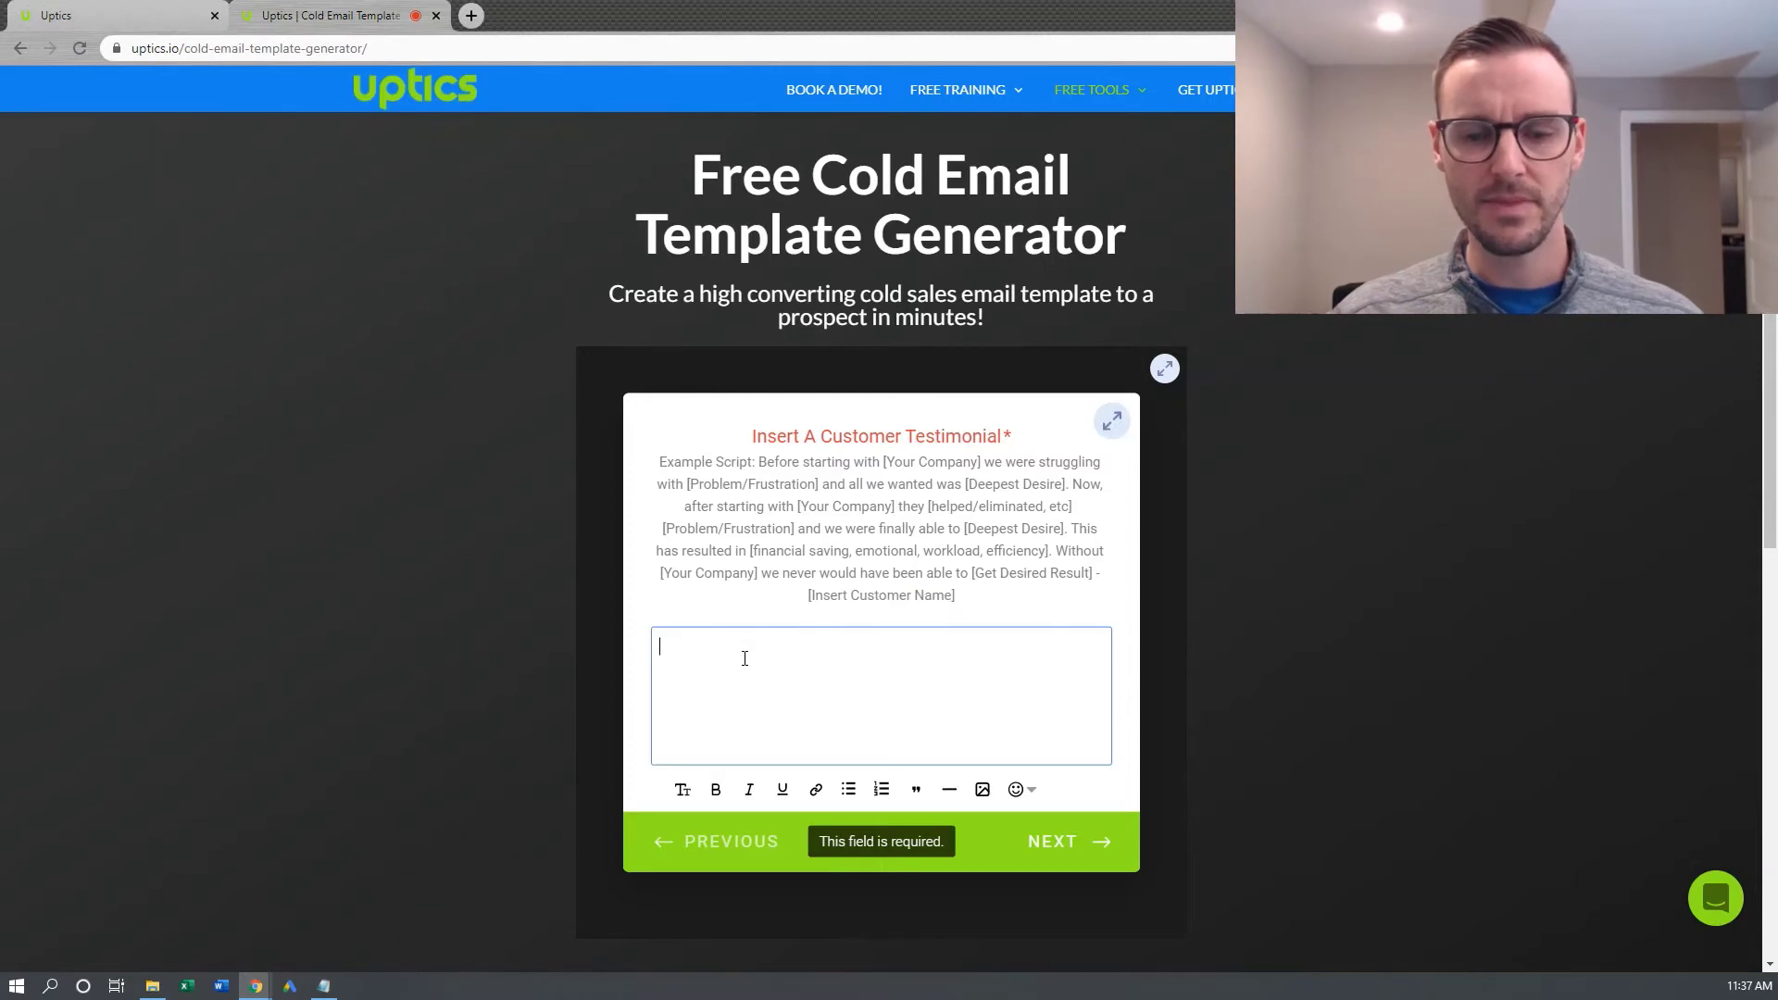
right_click(682, 652)
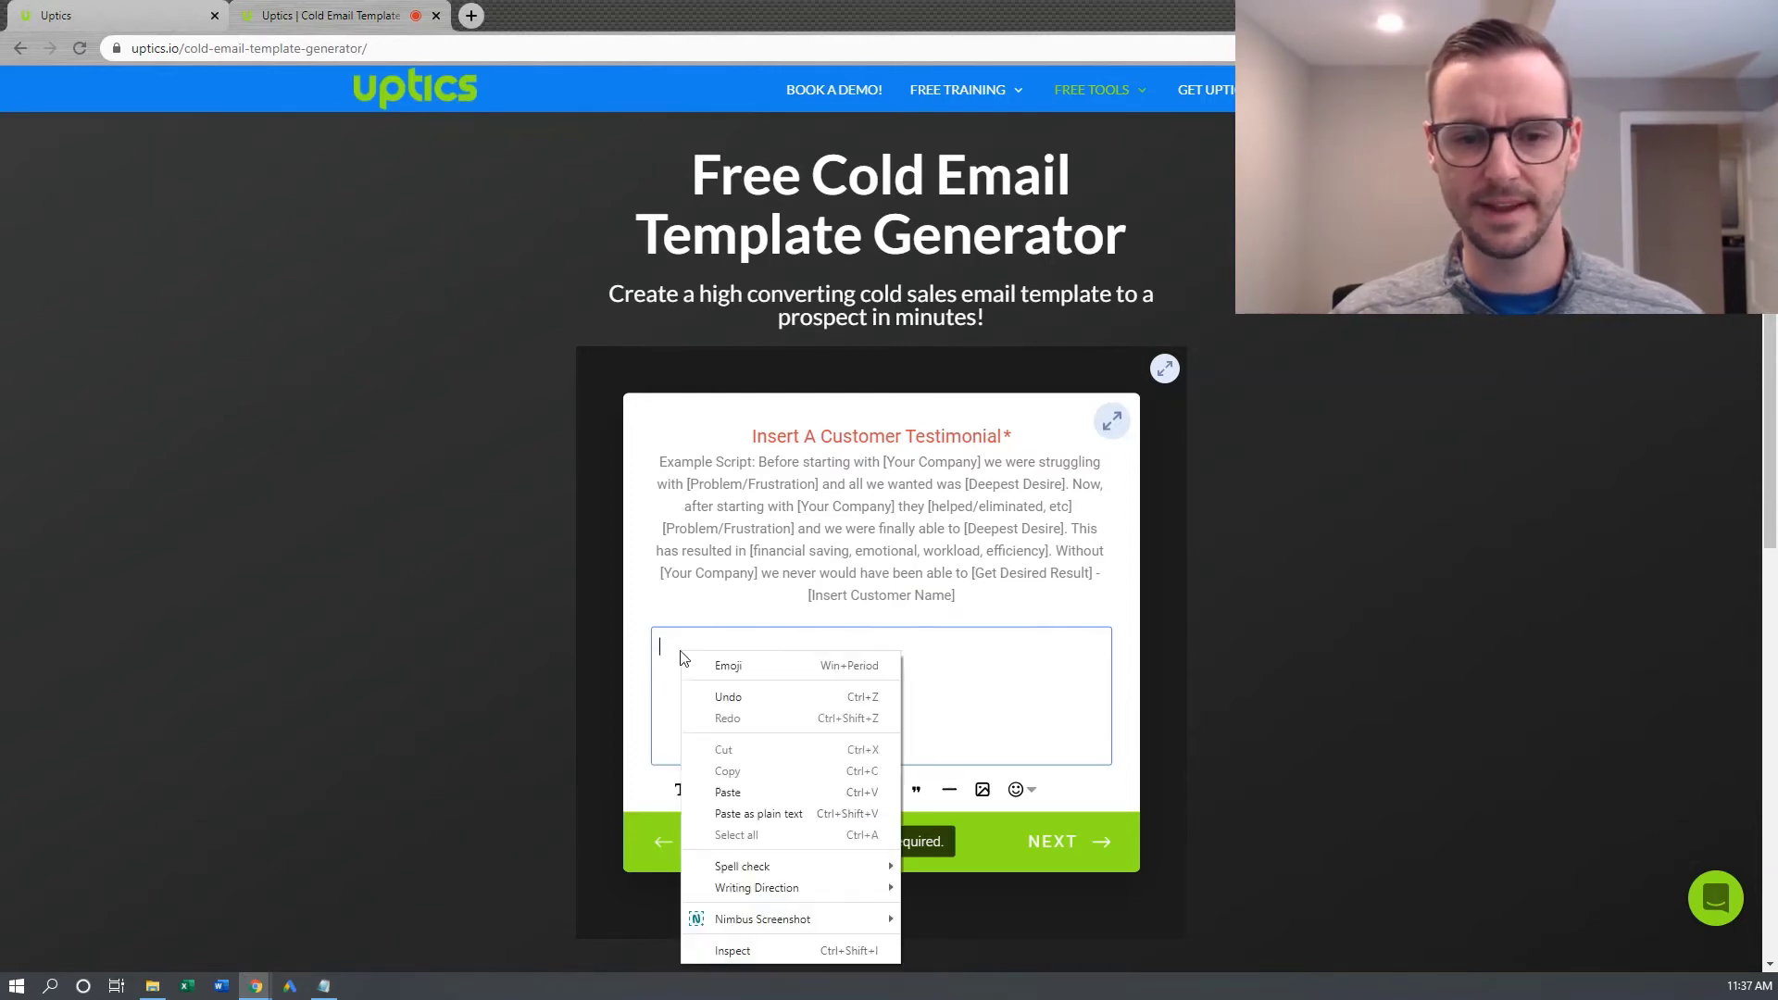
click(761, 810)
scroll(1066, 668, down, 1)
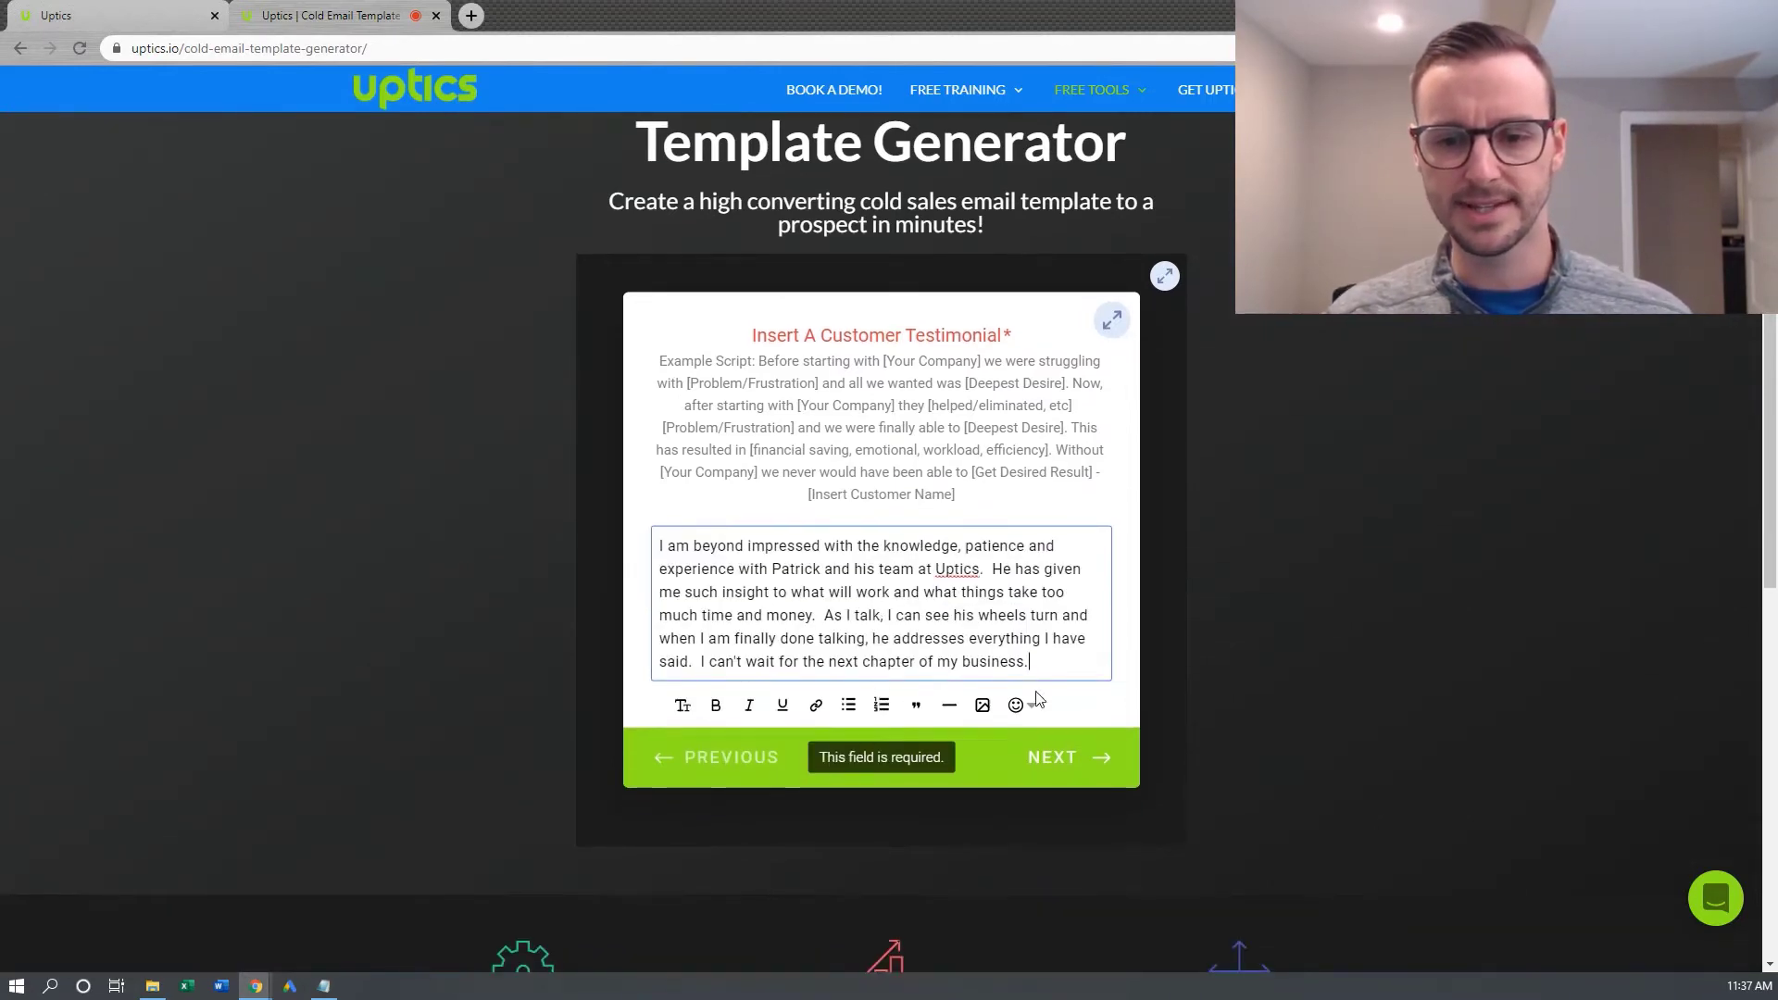
text(- Amy)
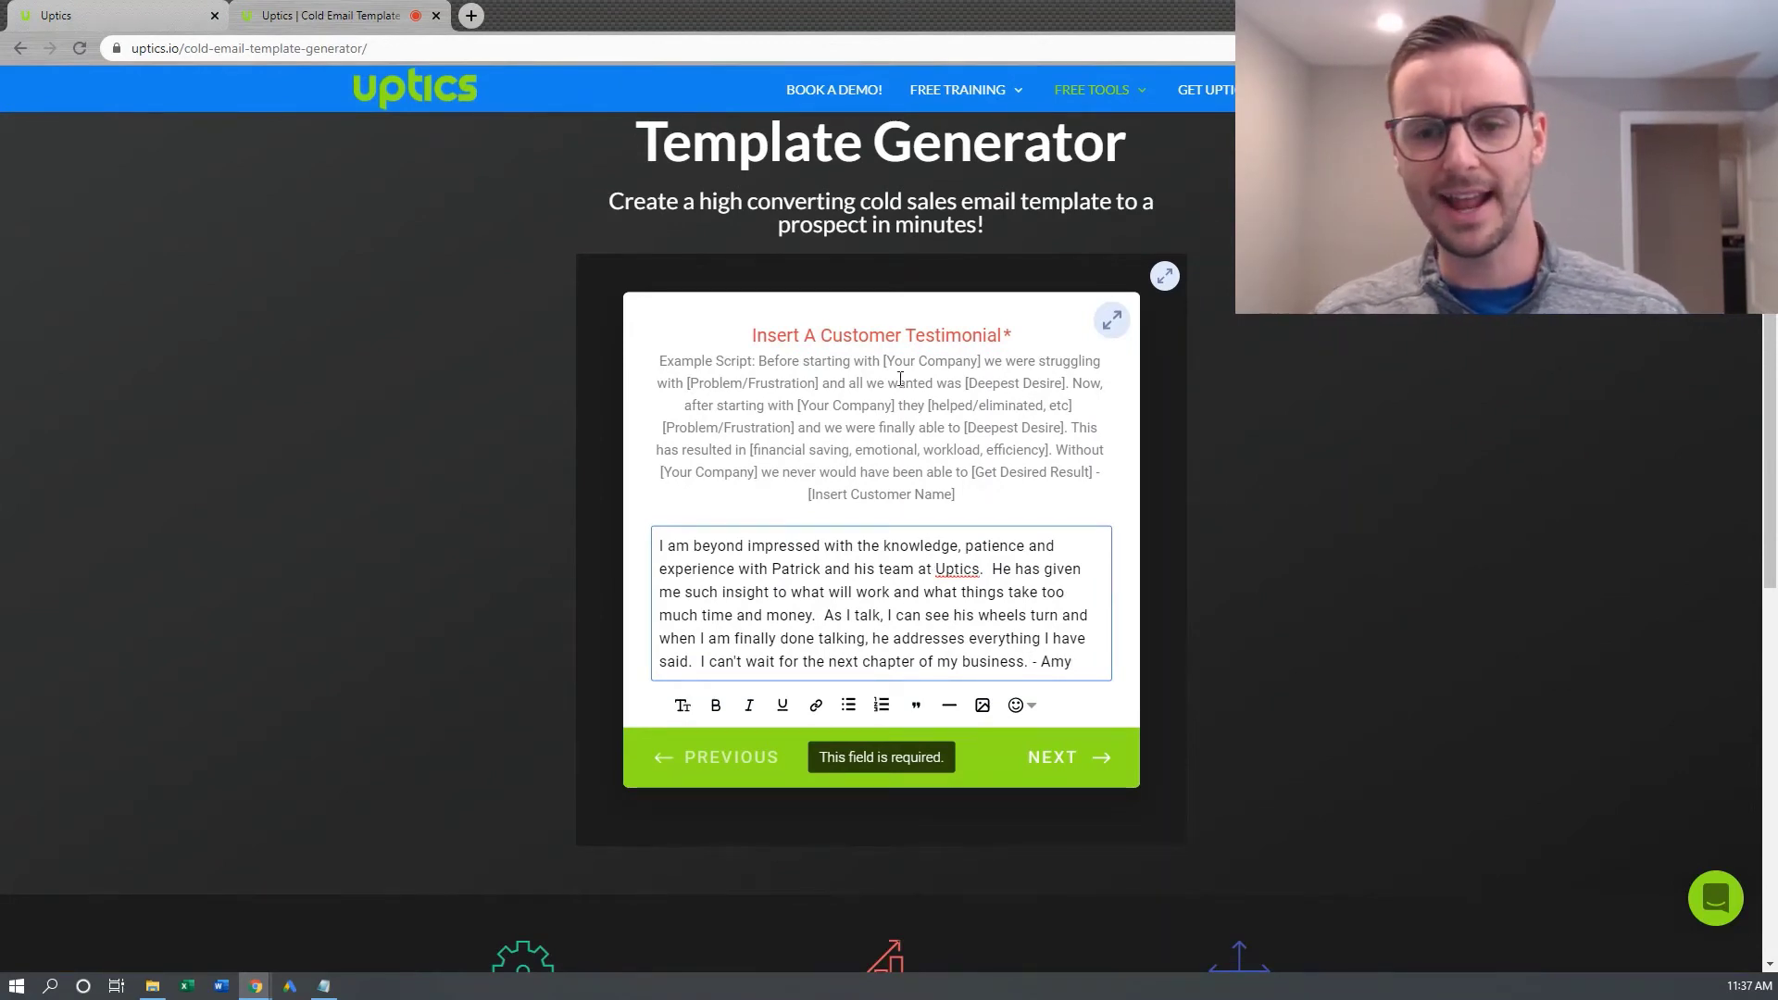
Append ', with ABC Company' after the customer's name in the testimonial
drag(806, 569, 975, 615)
click(985, 636)
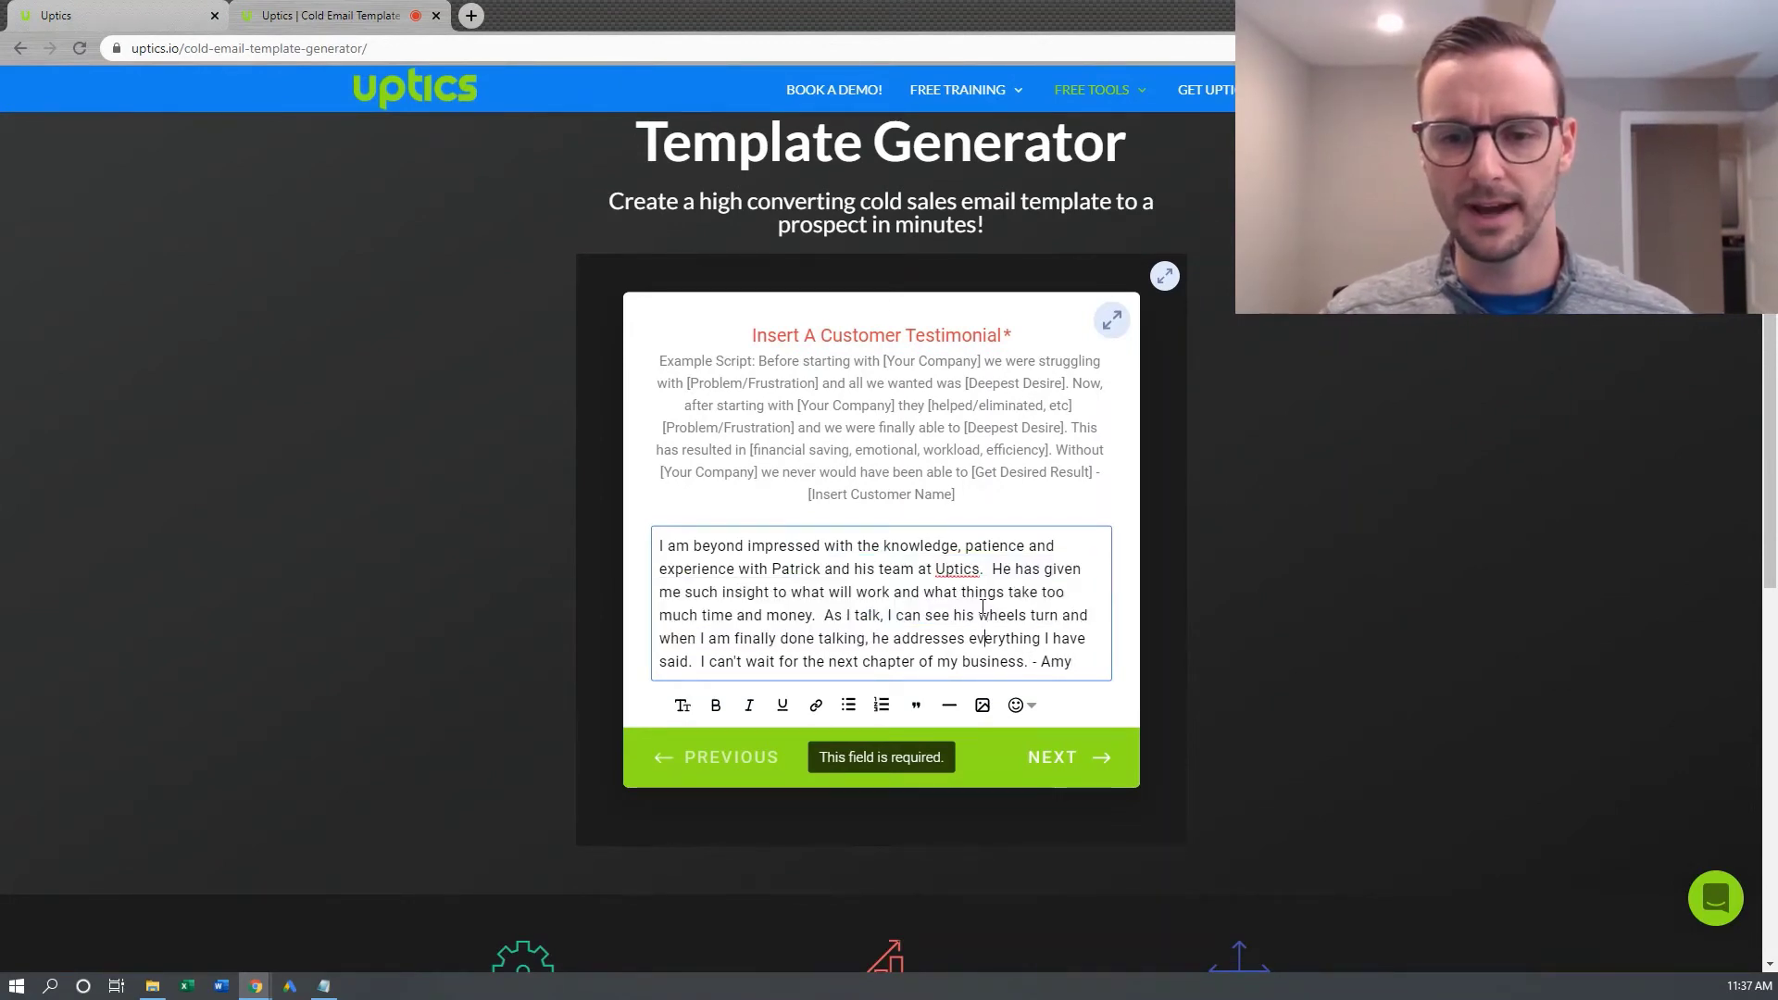
drag(778, 361, 959, 476)
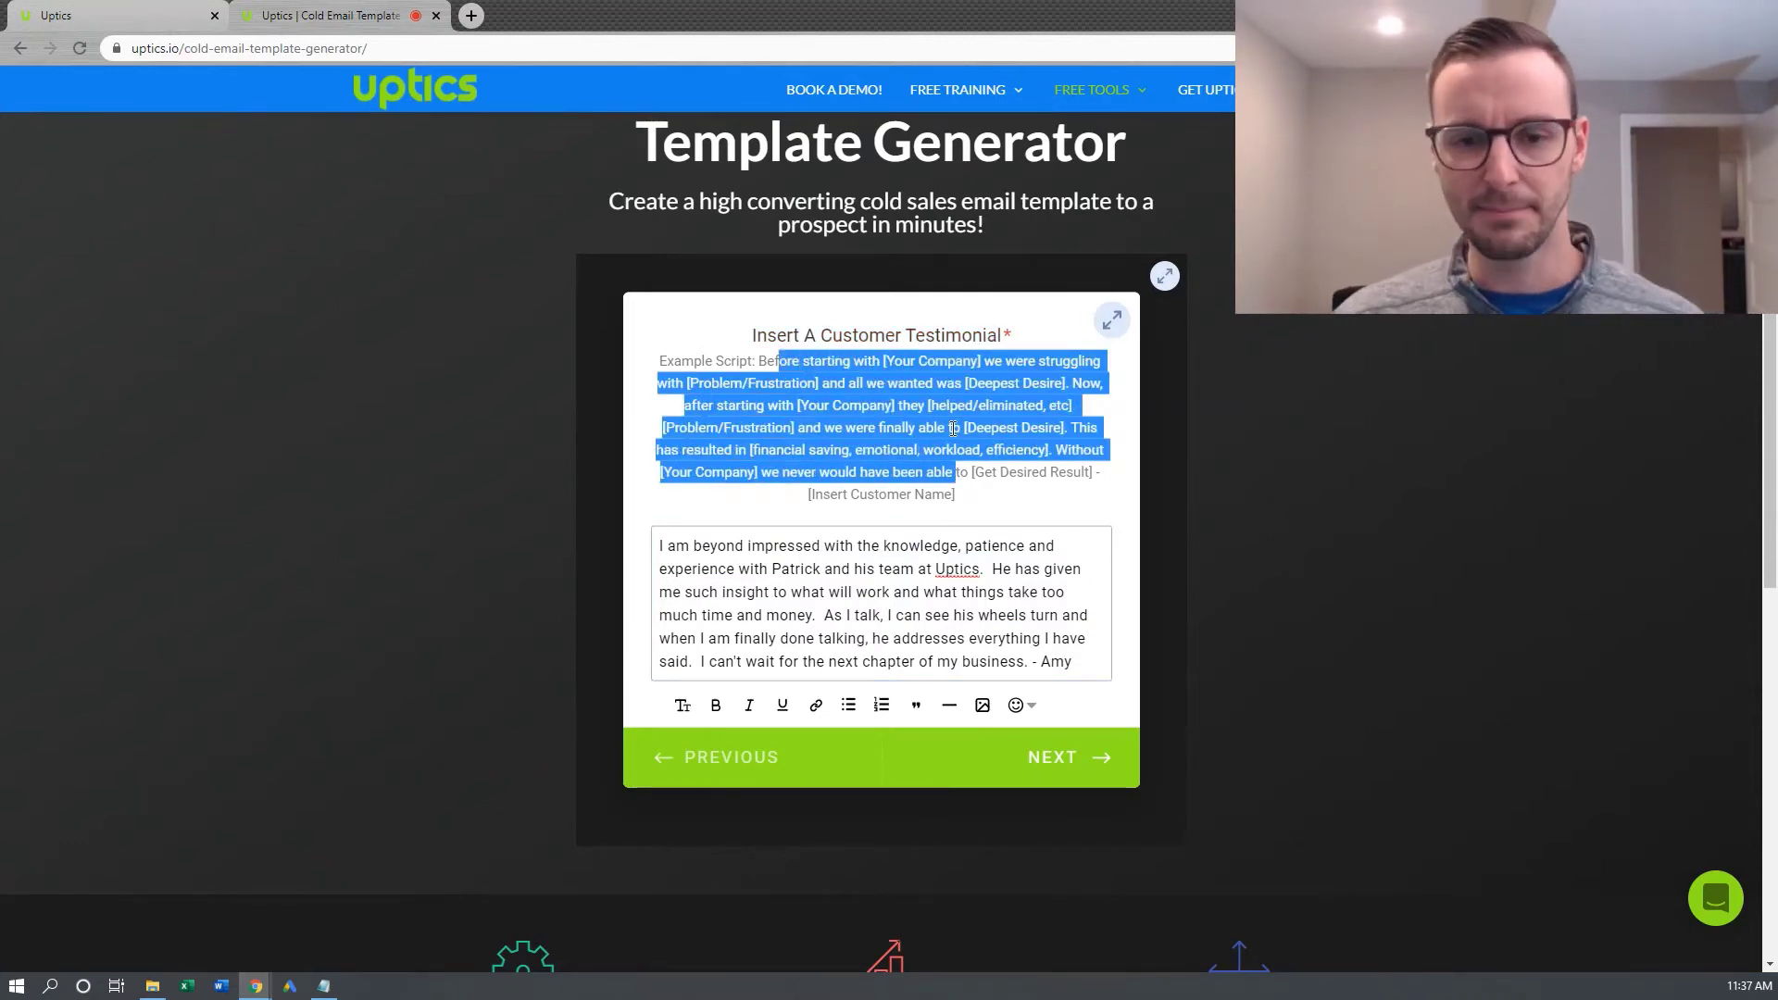
drag(916, 575, 1037, 660)
click(1035, 653)
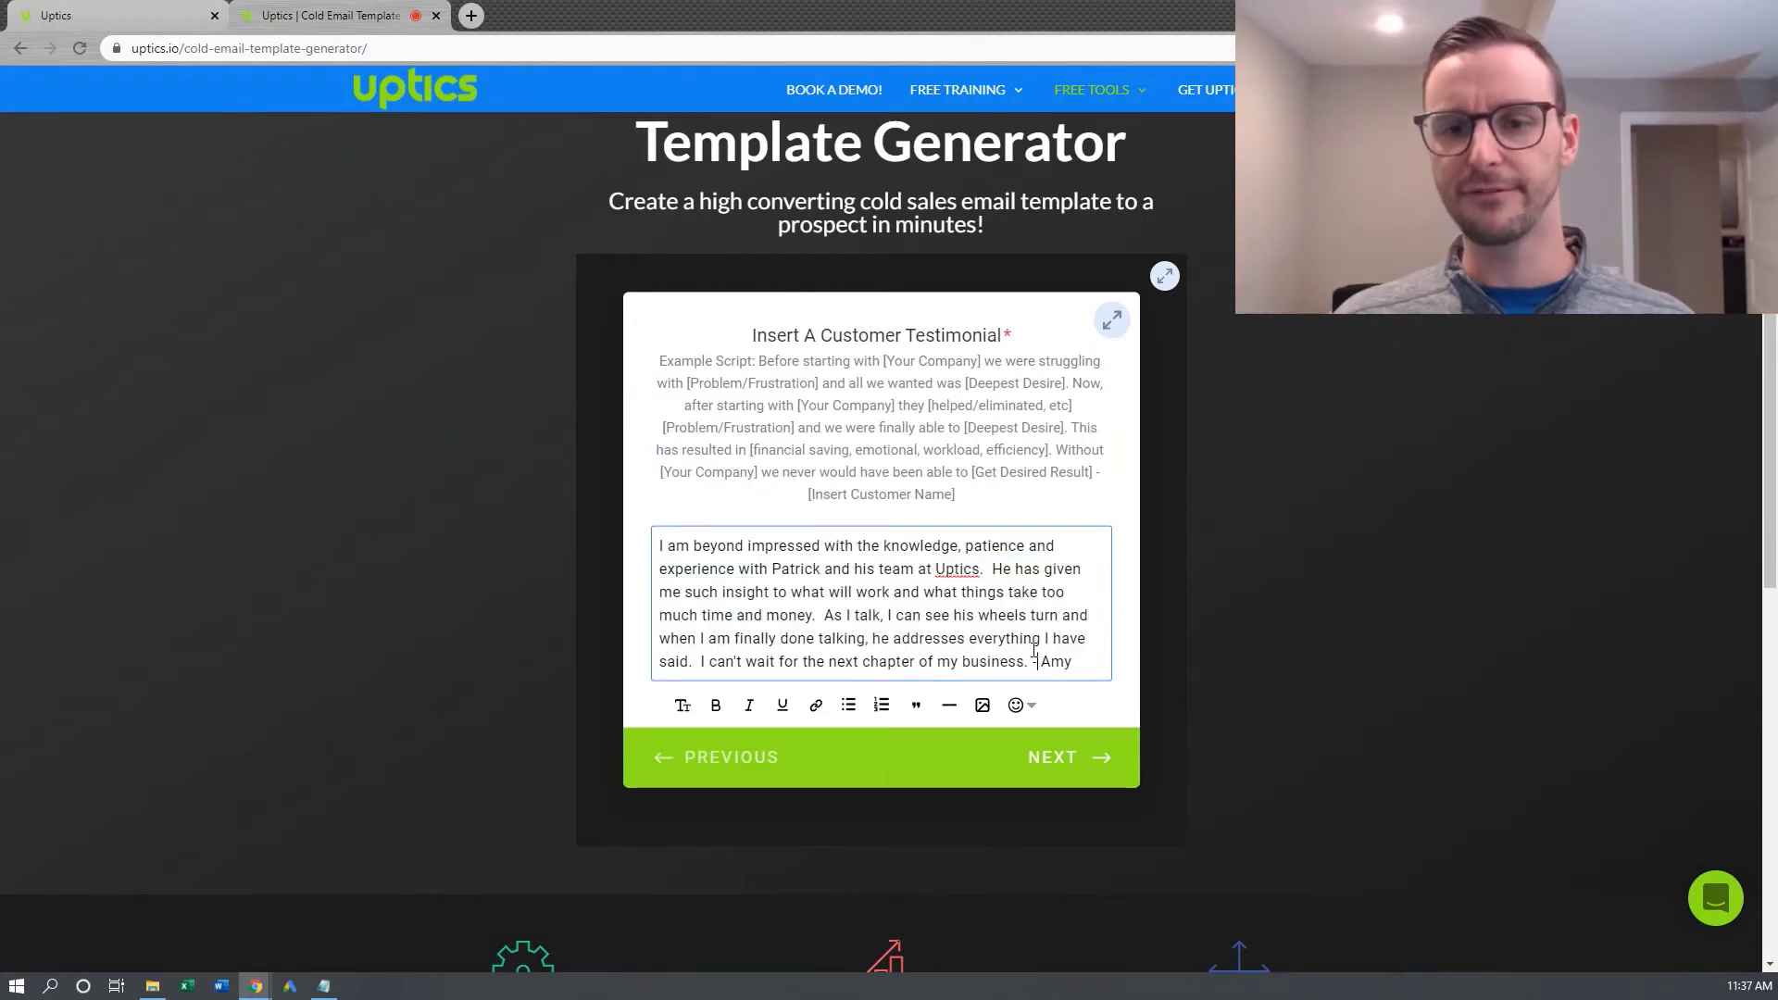
drag(758, 362, 973, 500)
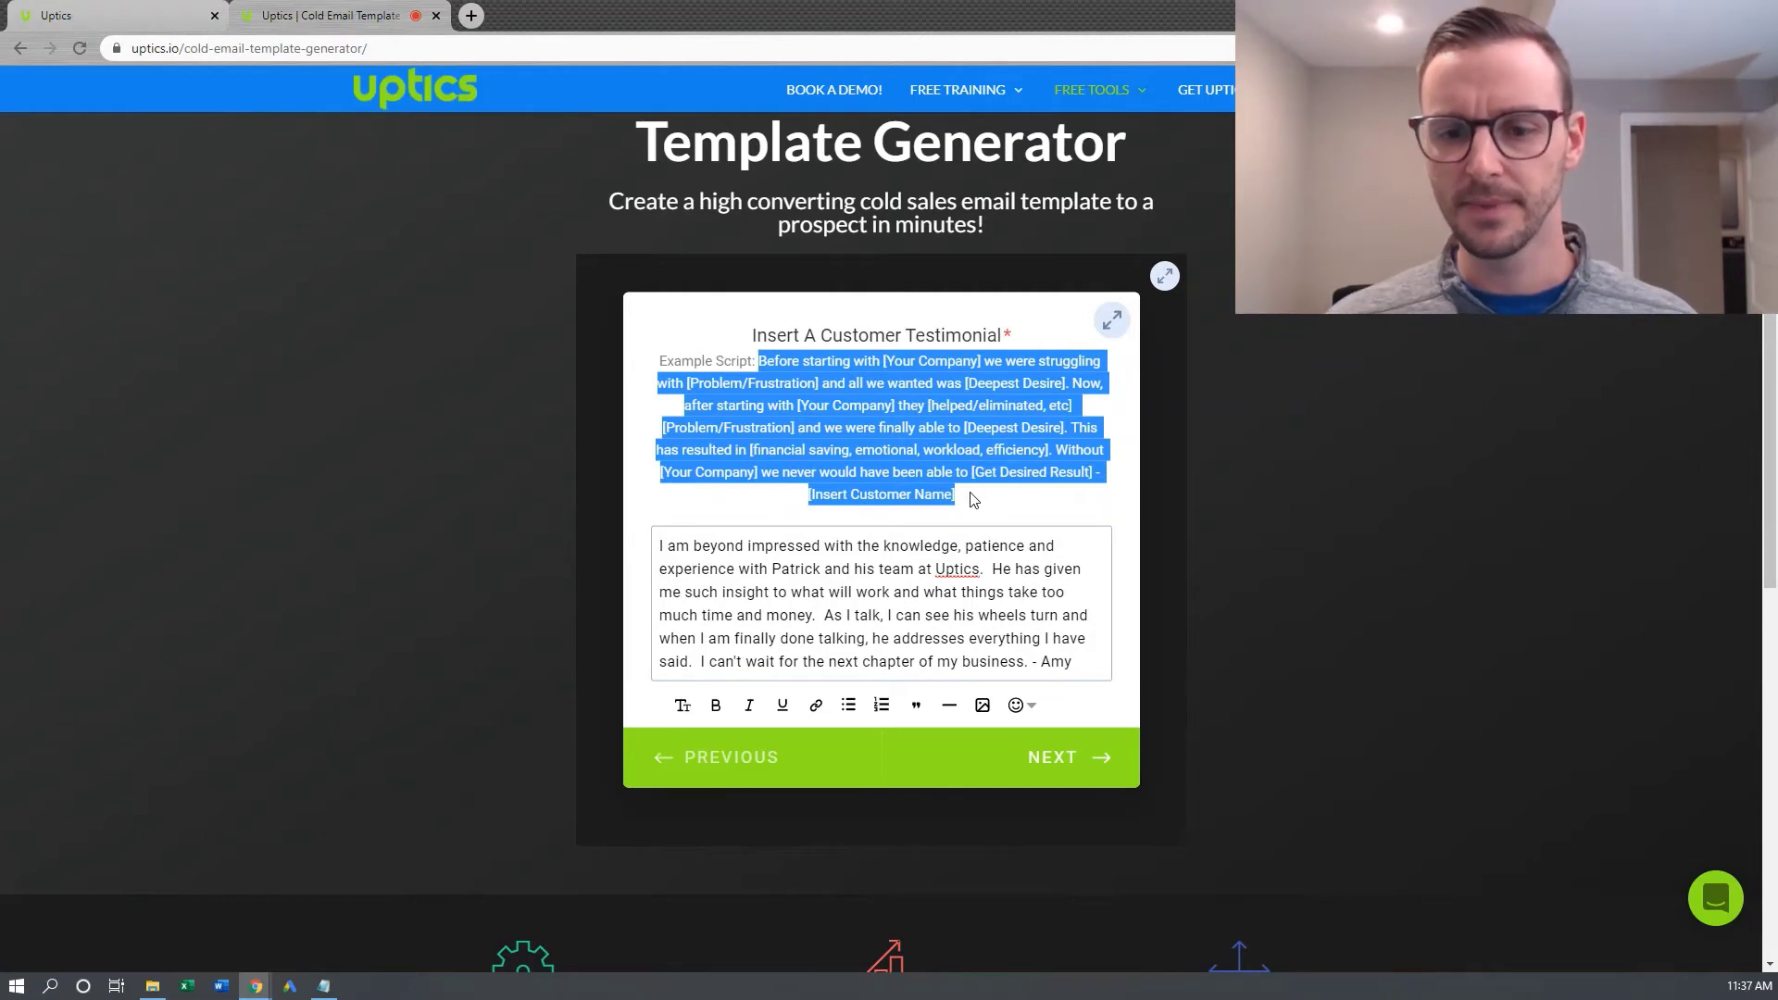
click(1085, 661)
text(, )
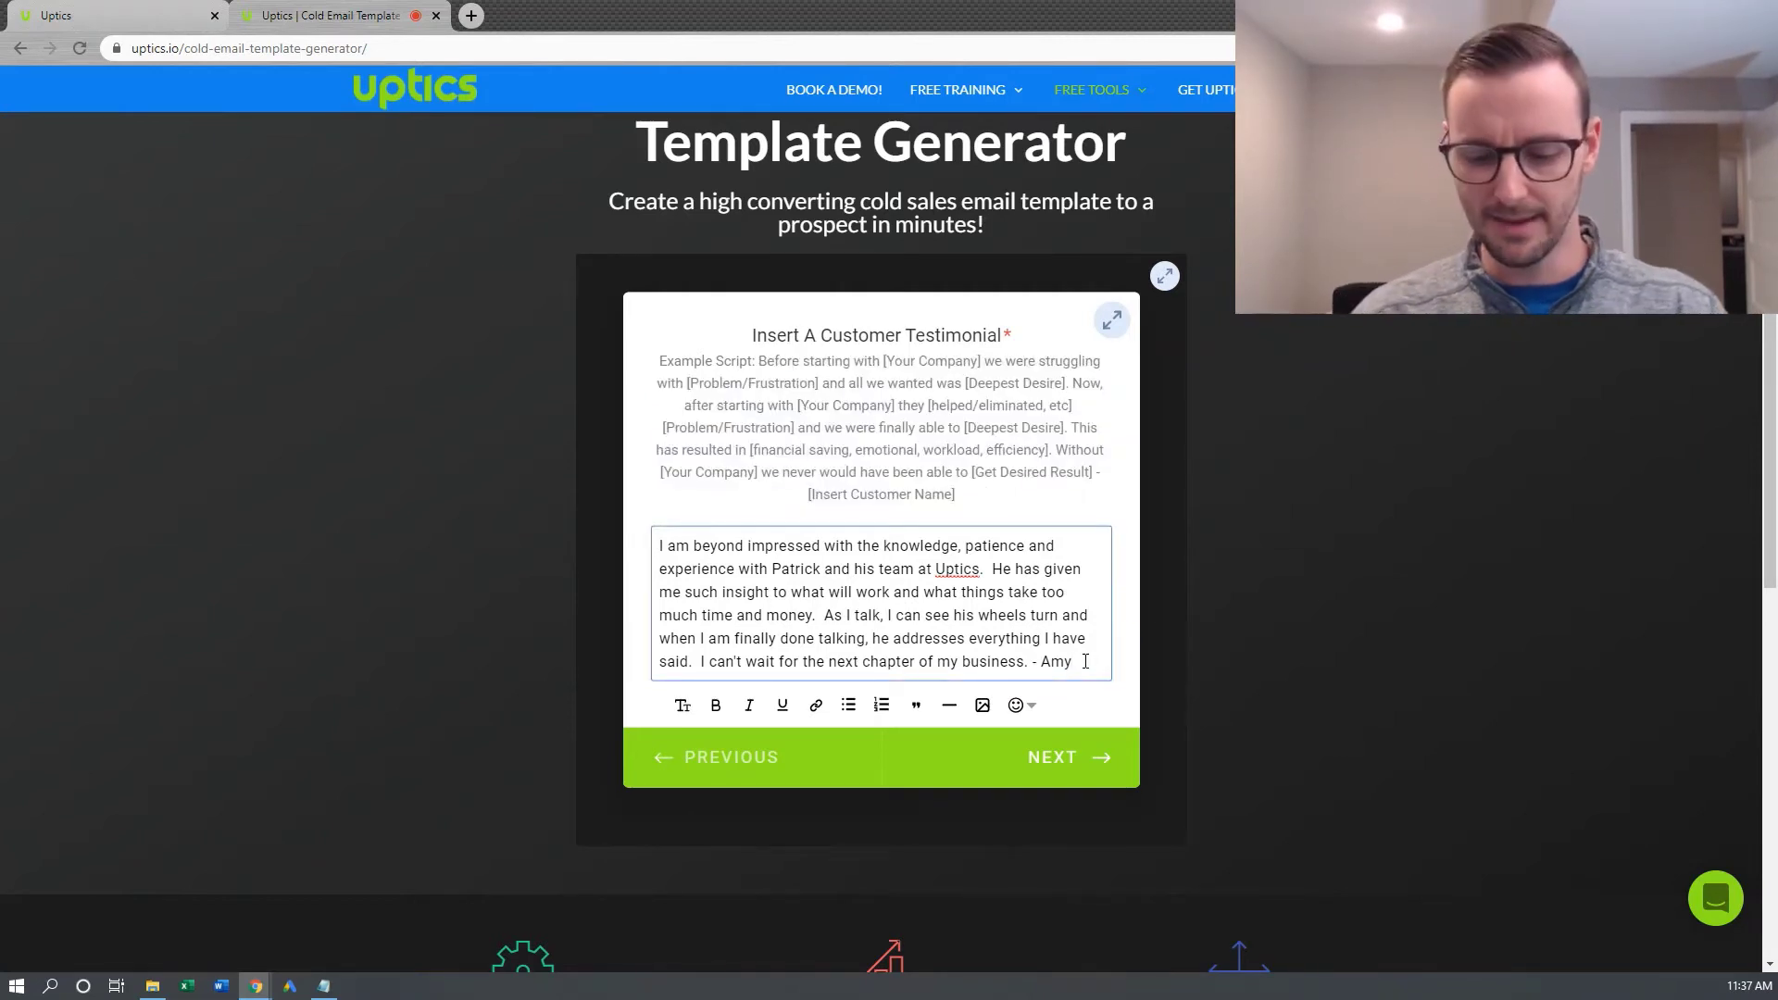
text(with )
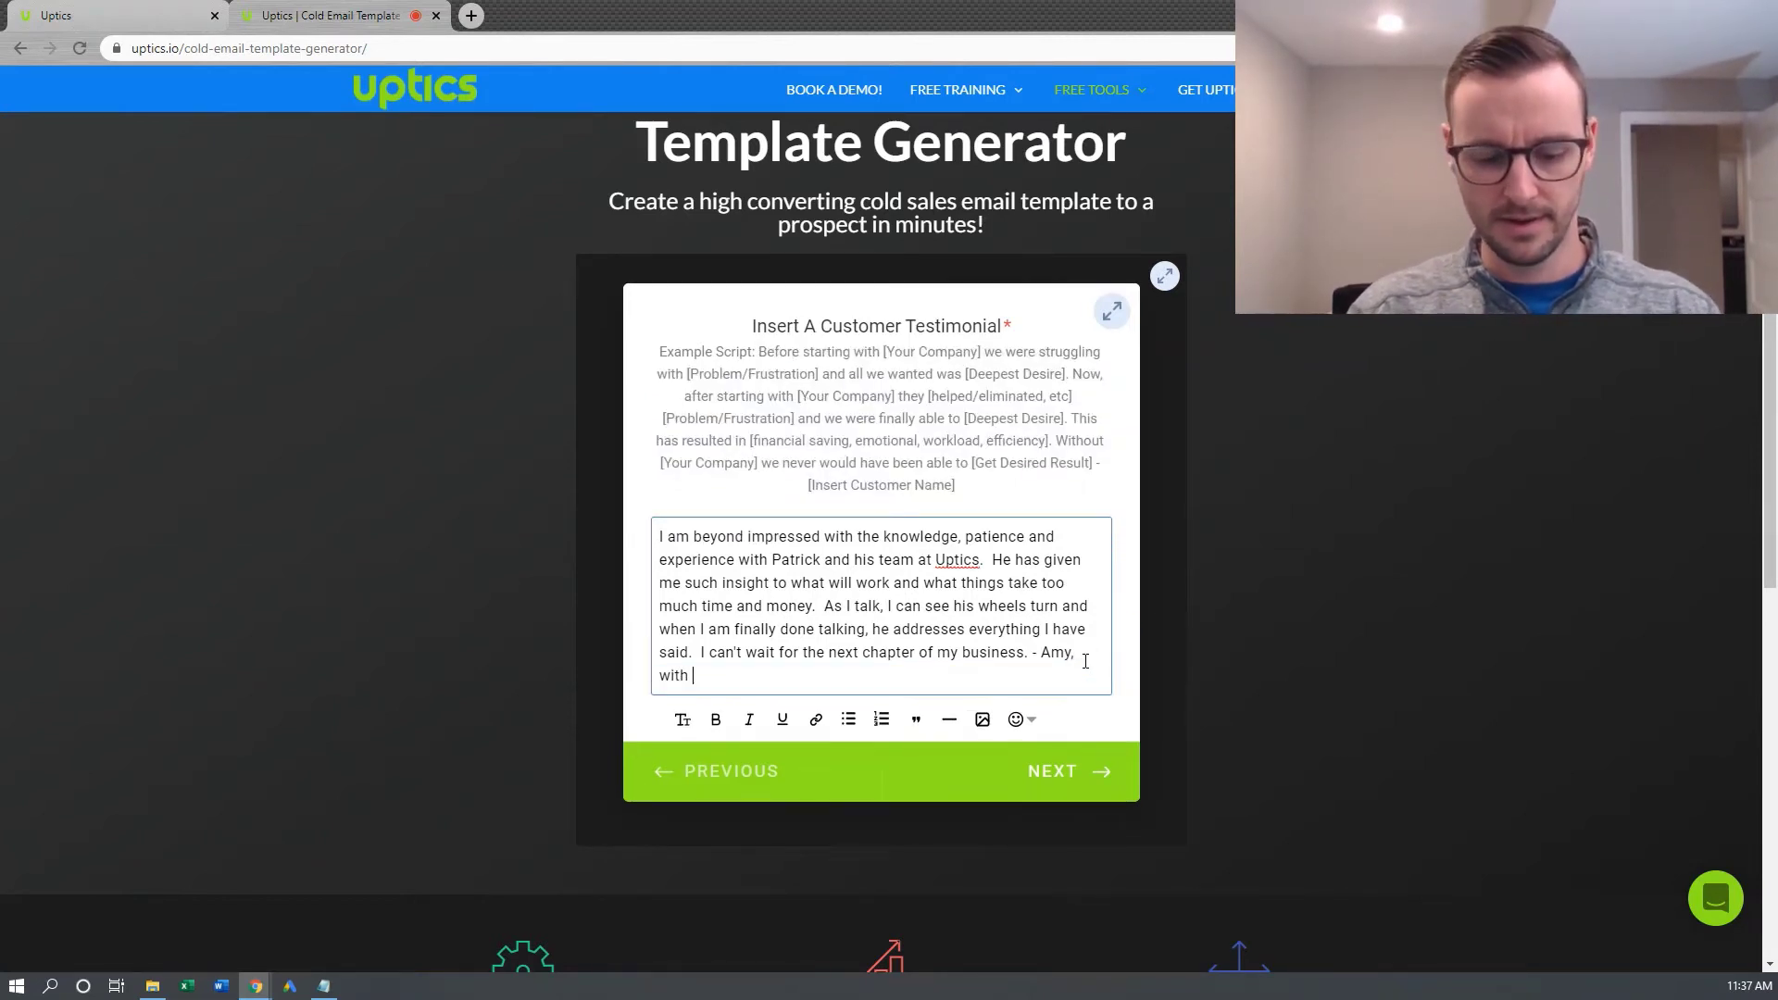
text(ABC Company)
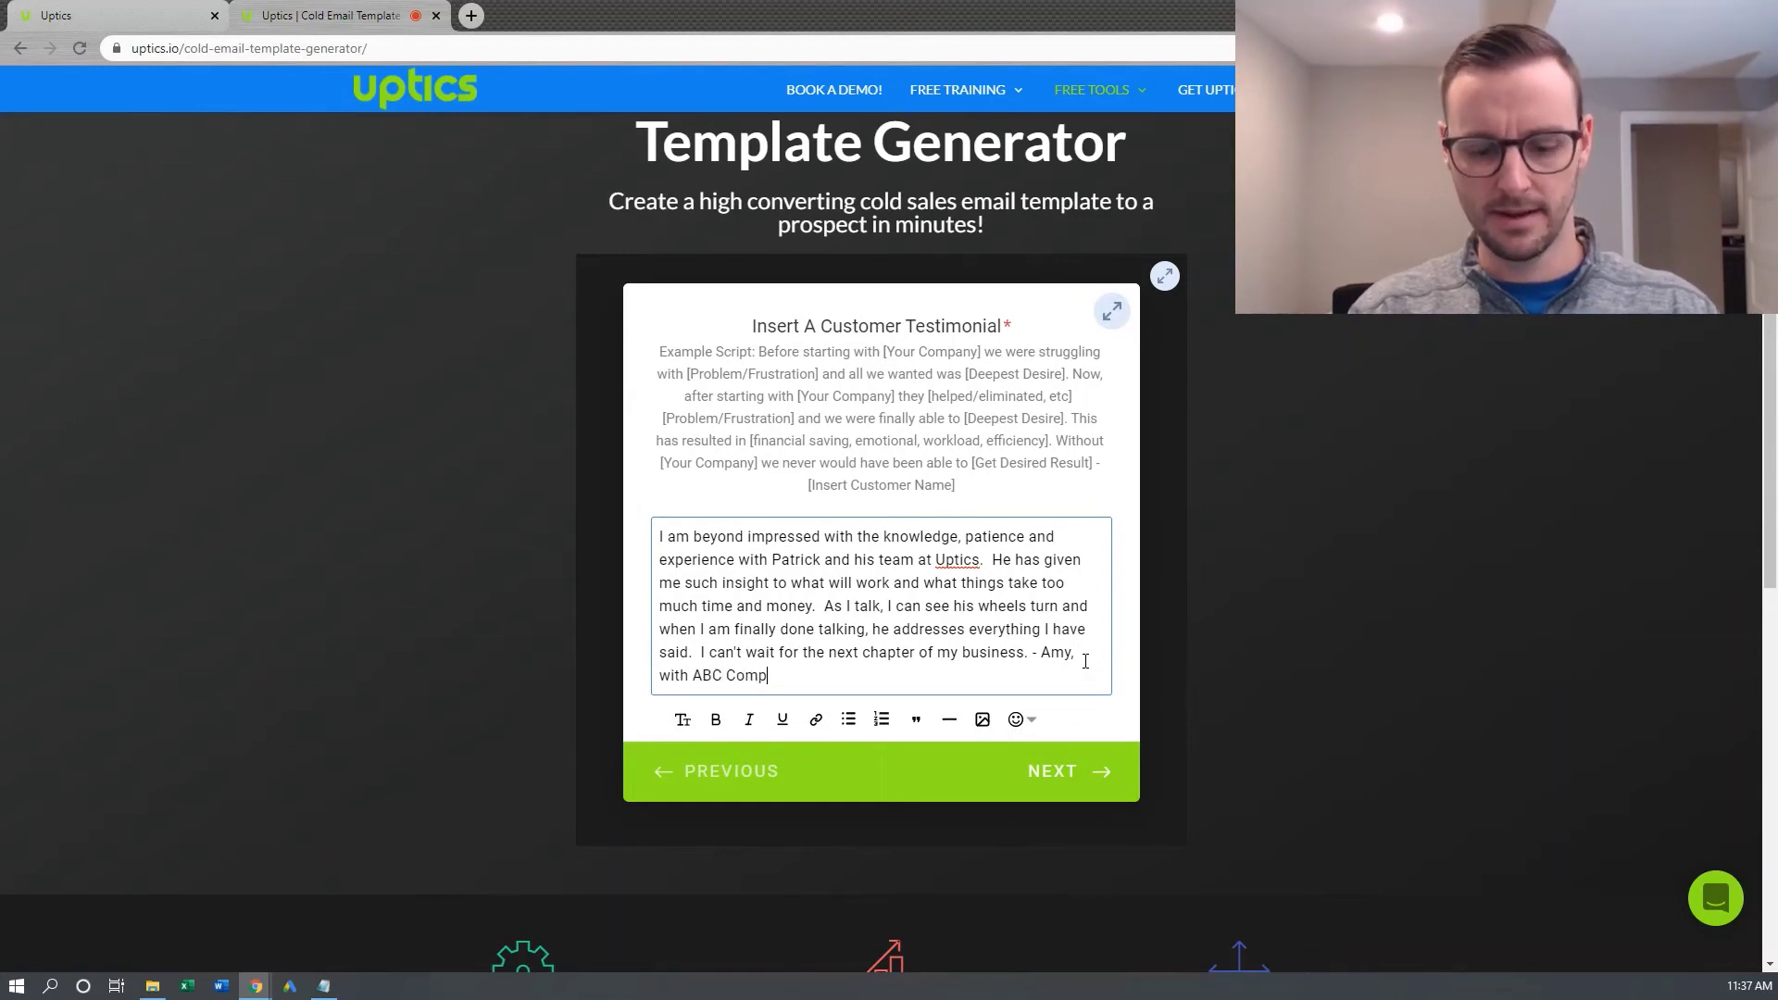
On the call-to-action question, draft a custom 'partnering on a projec' answer under Other
click(1054, 796)
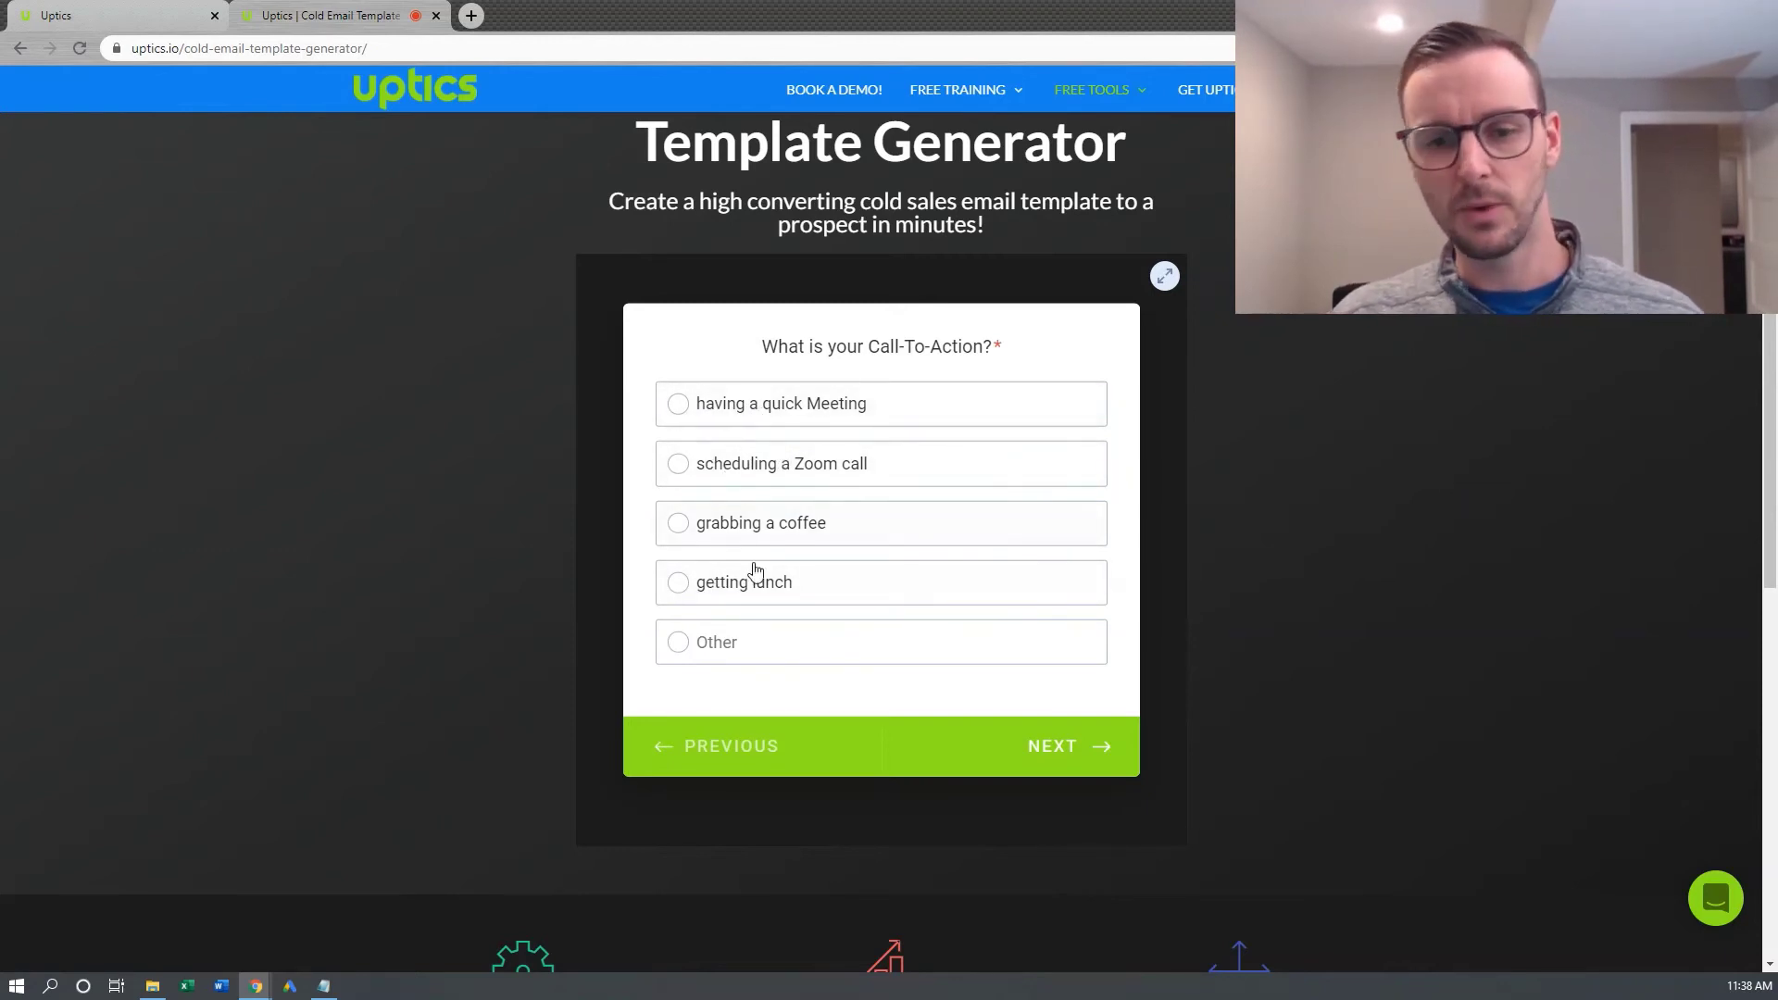
click(713, 638)
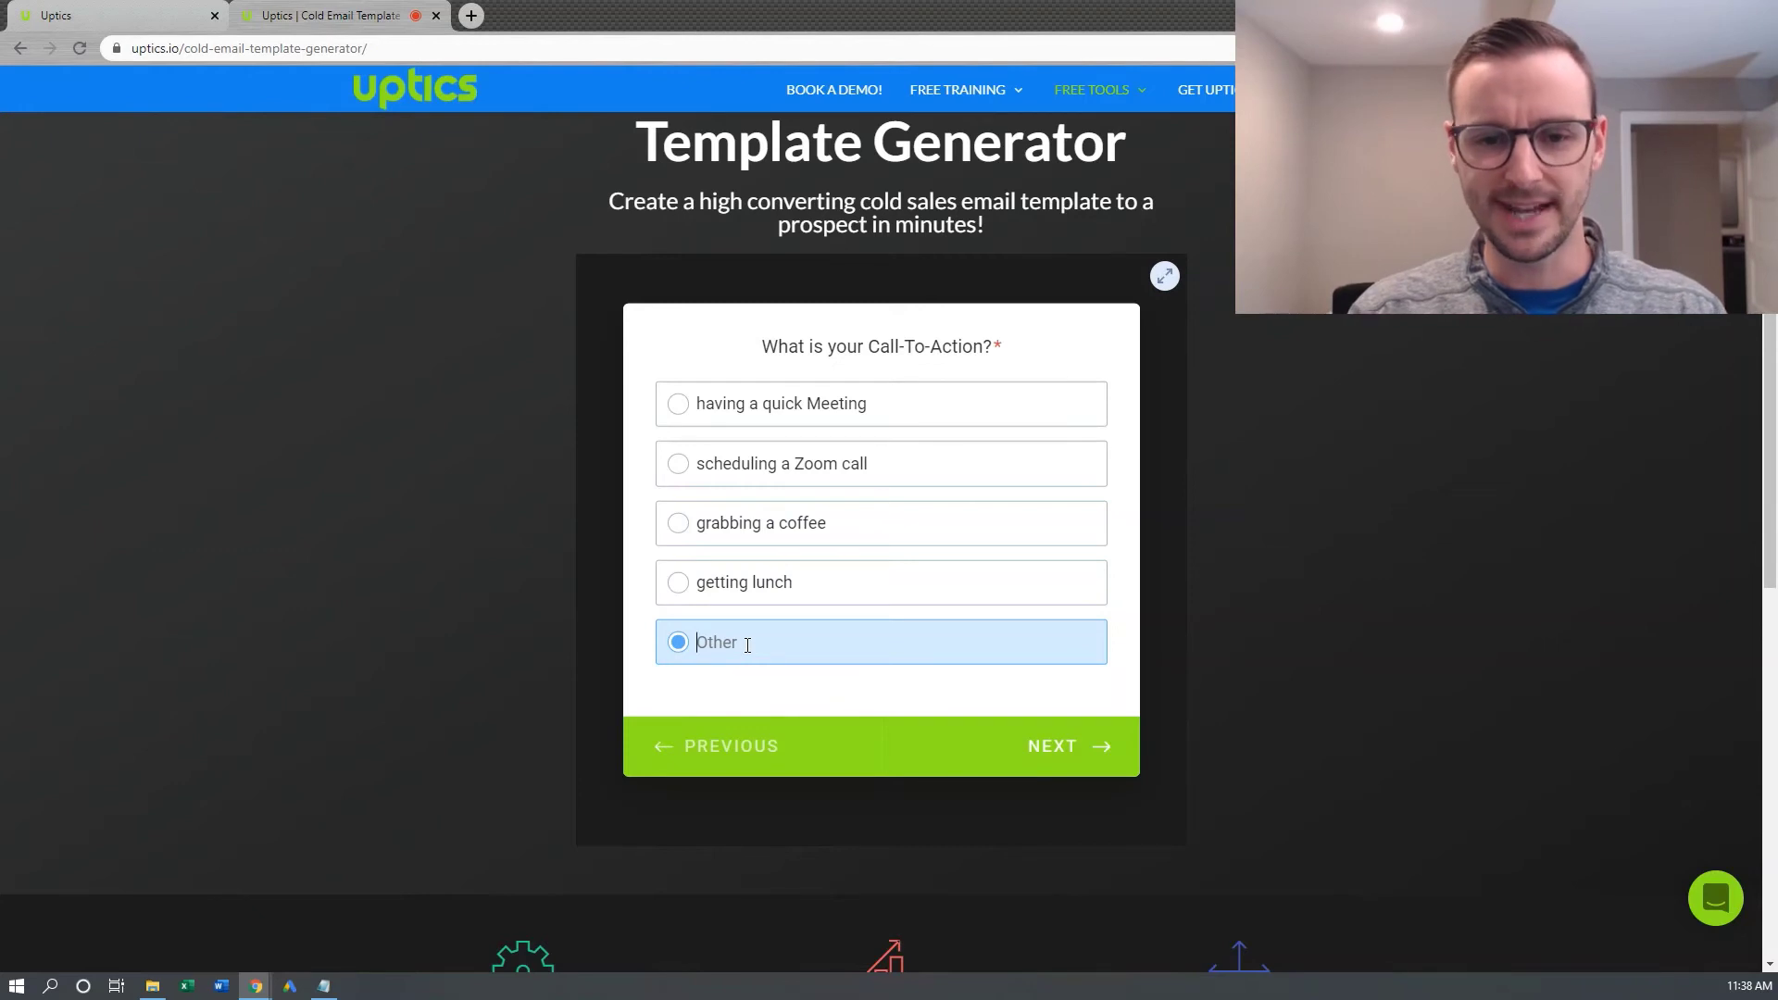
text(sk)
key(BackSpace)
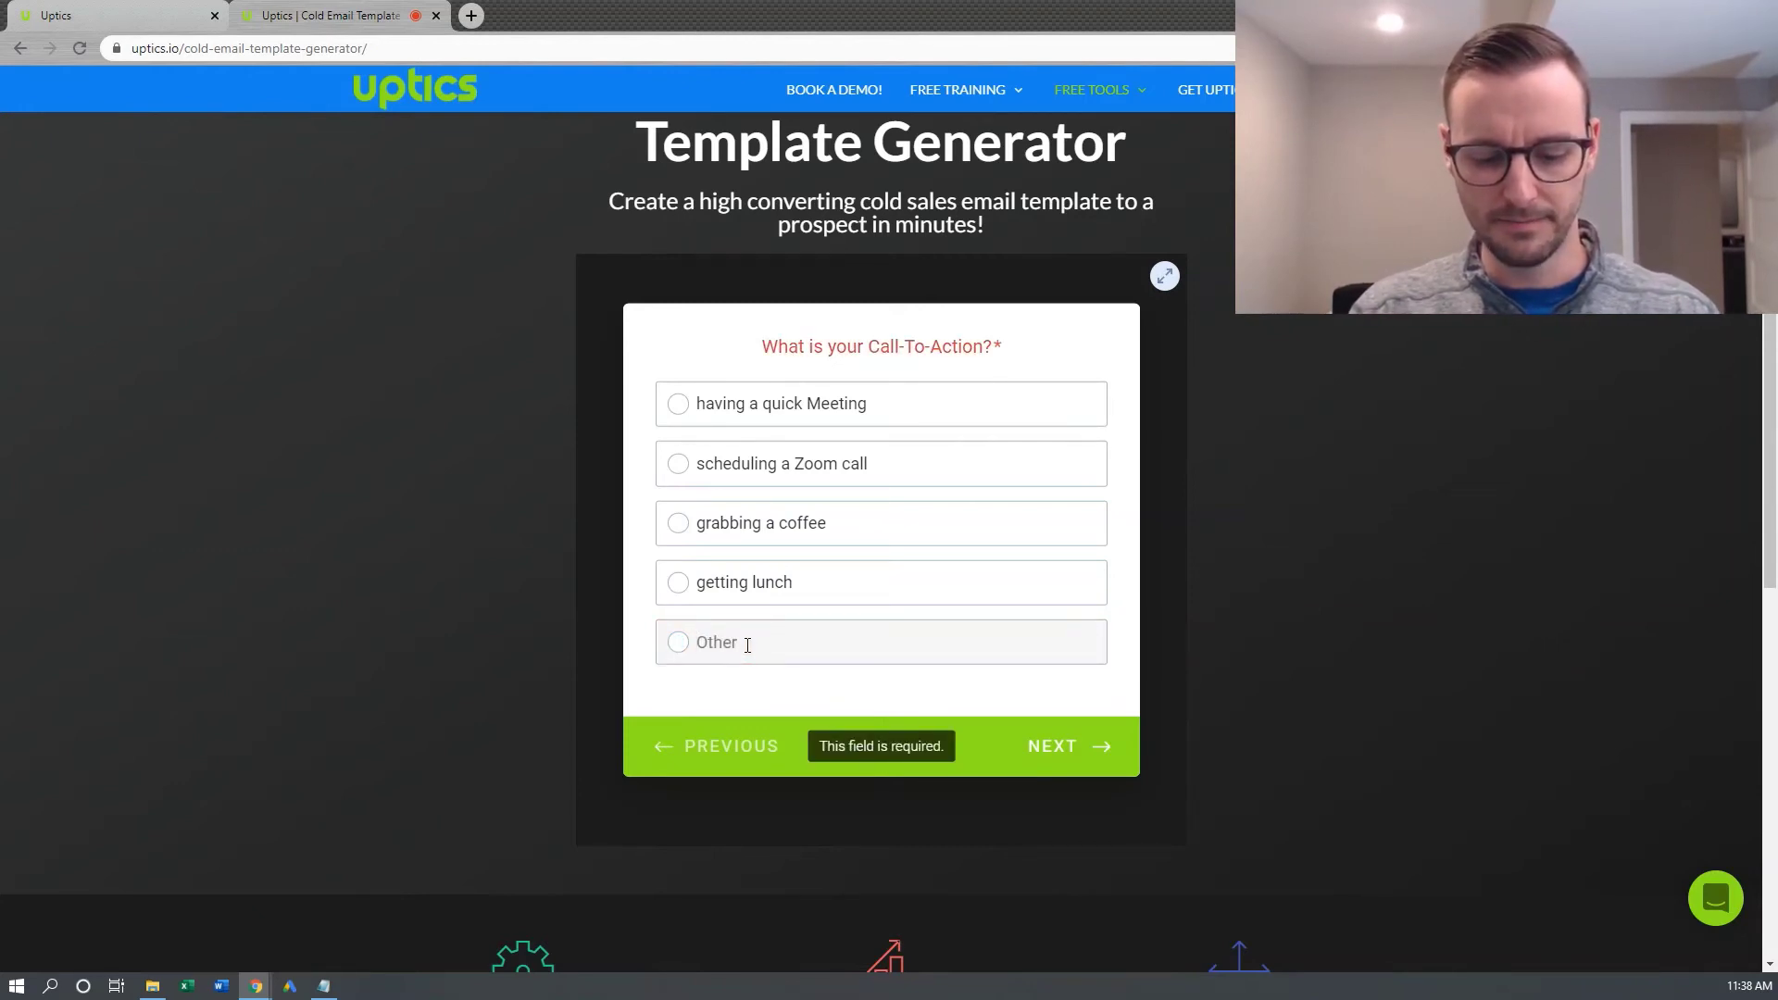
text(par)
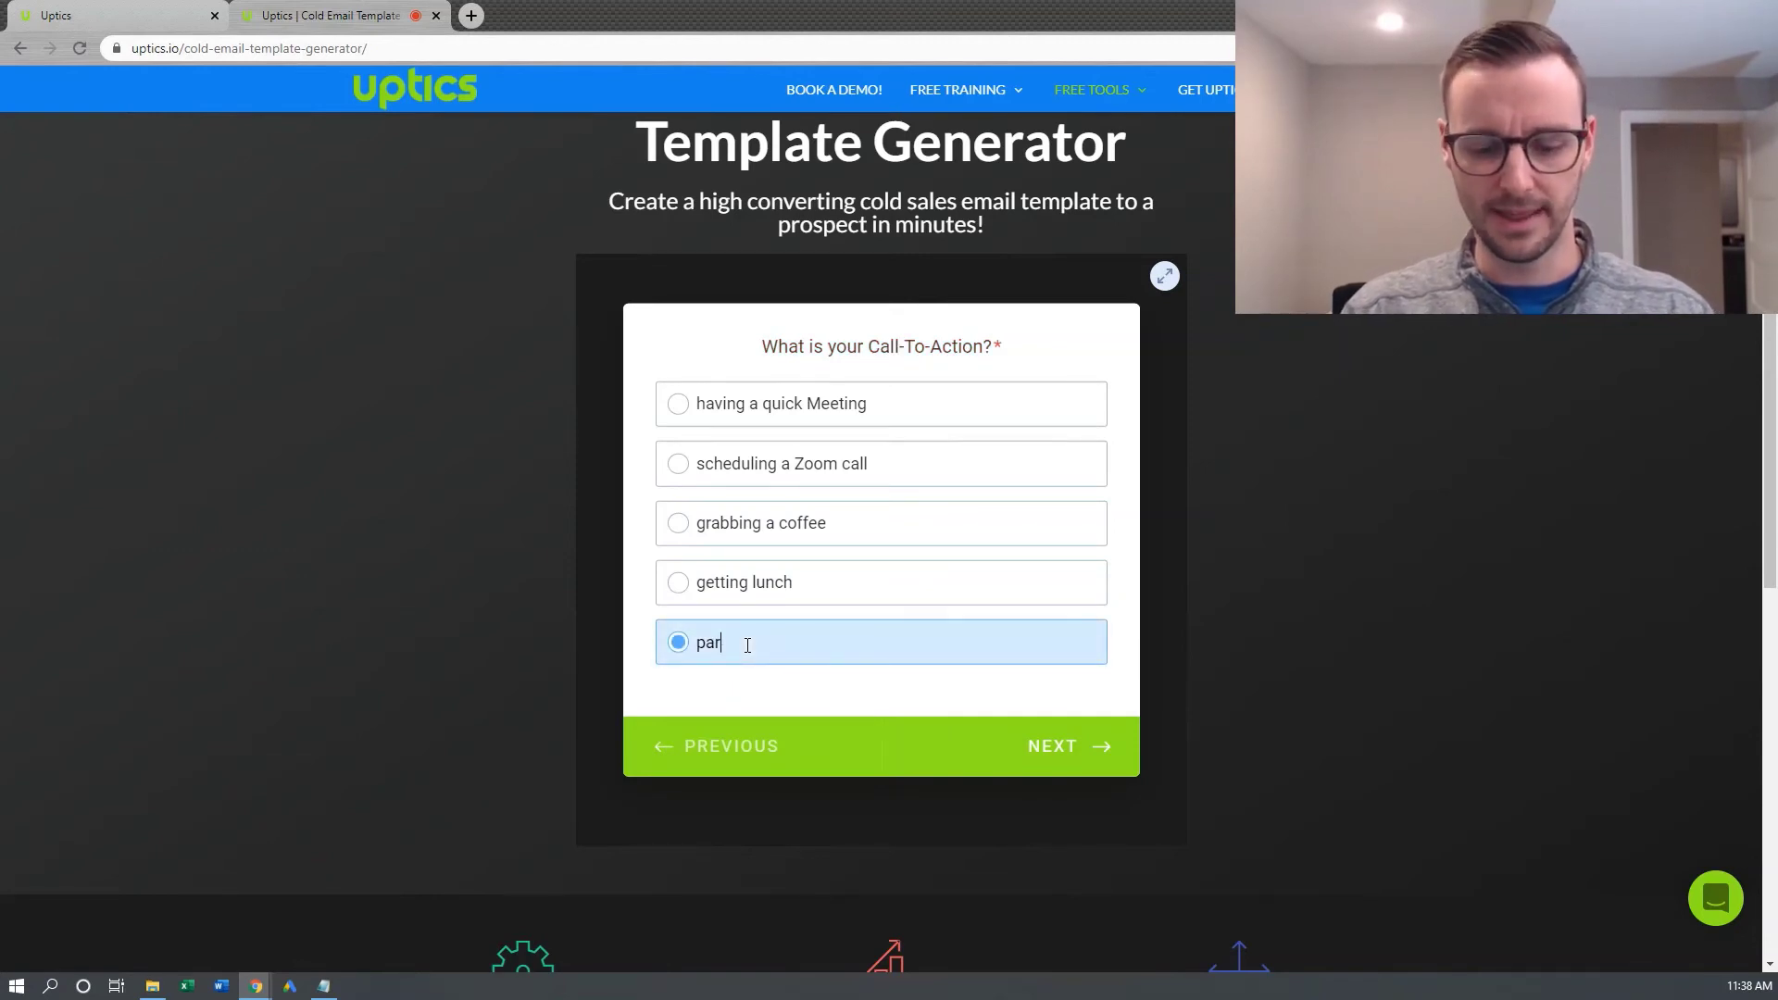
text(tnering )
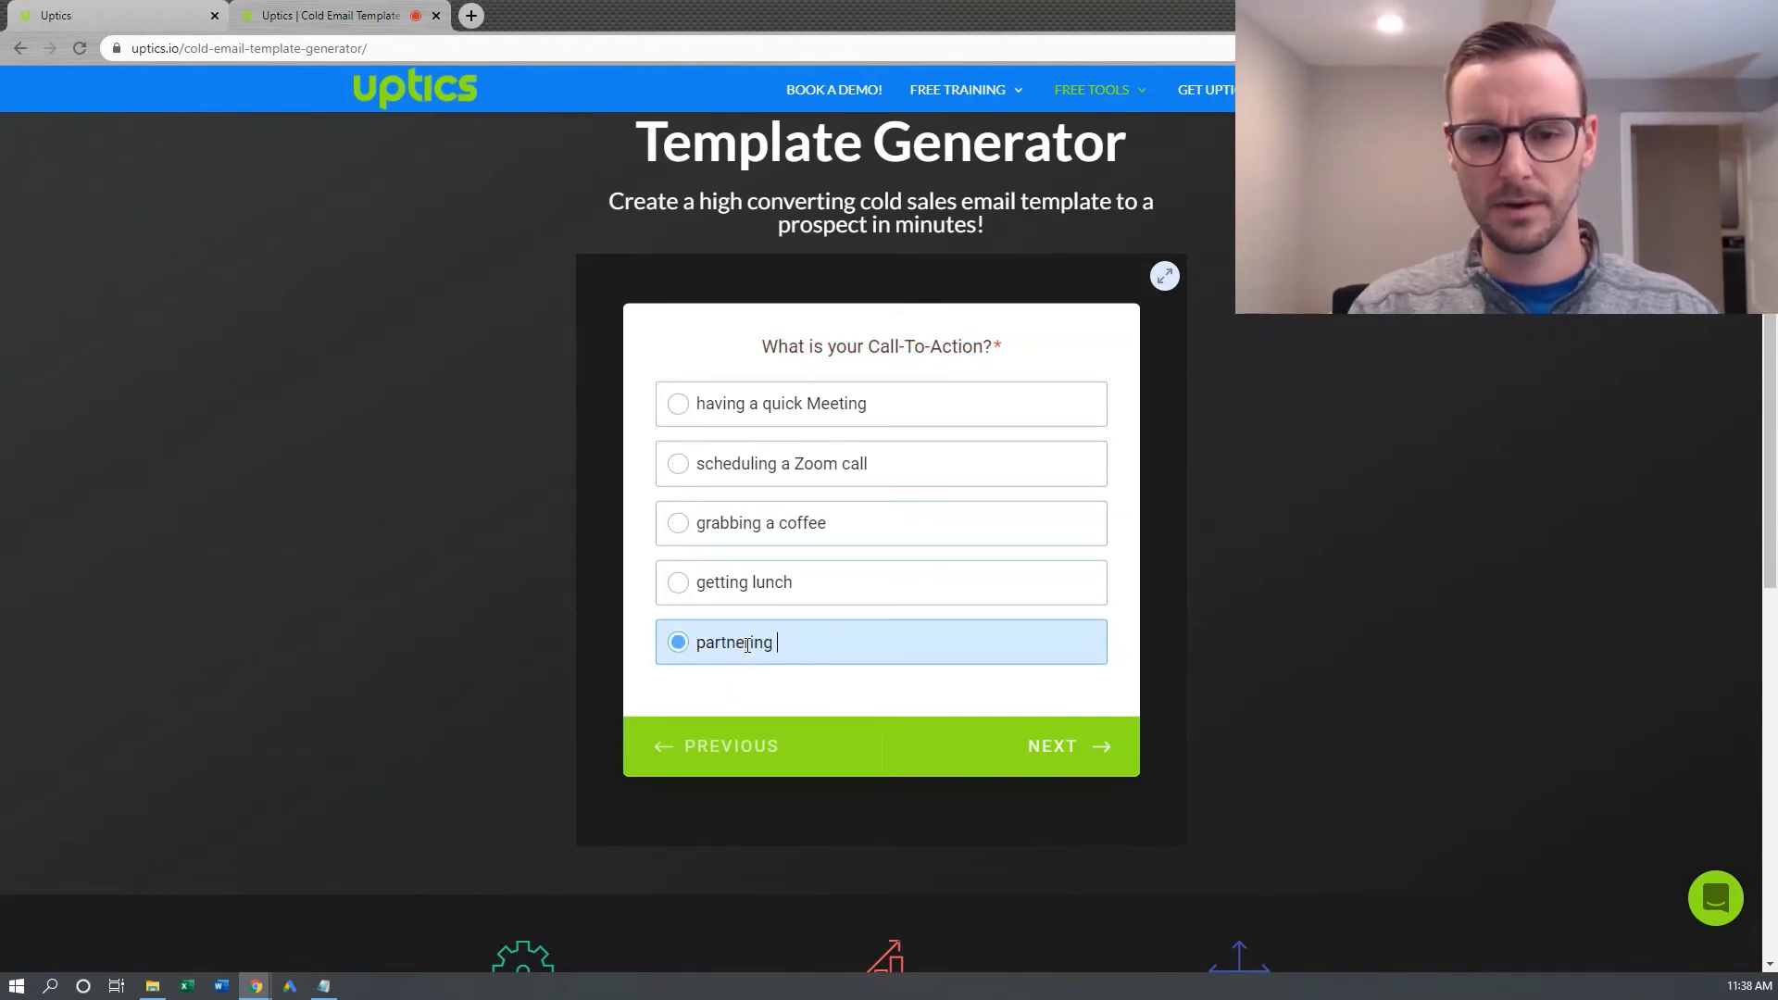
text(on a project)
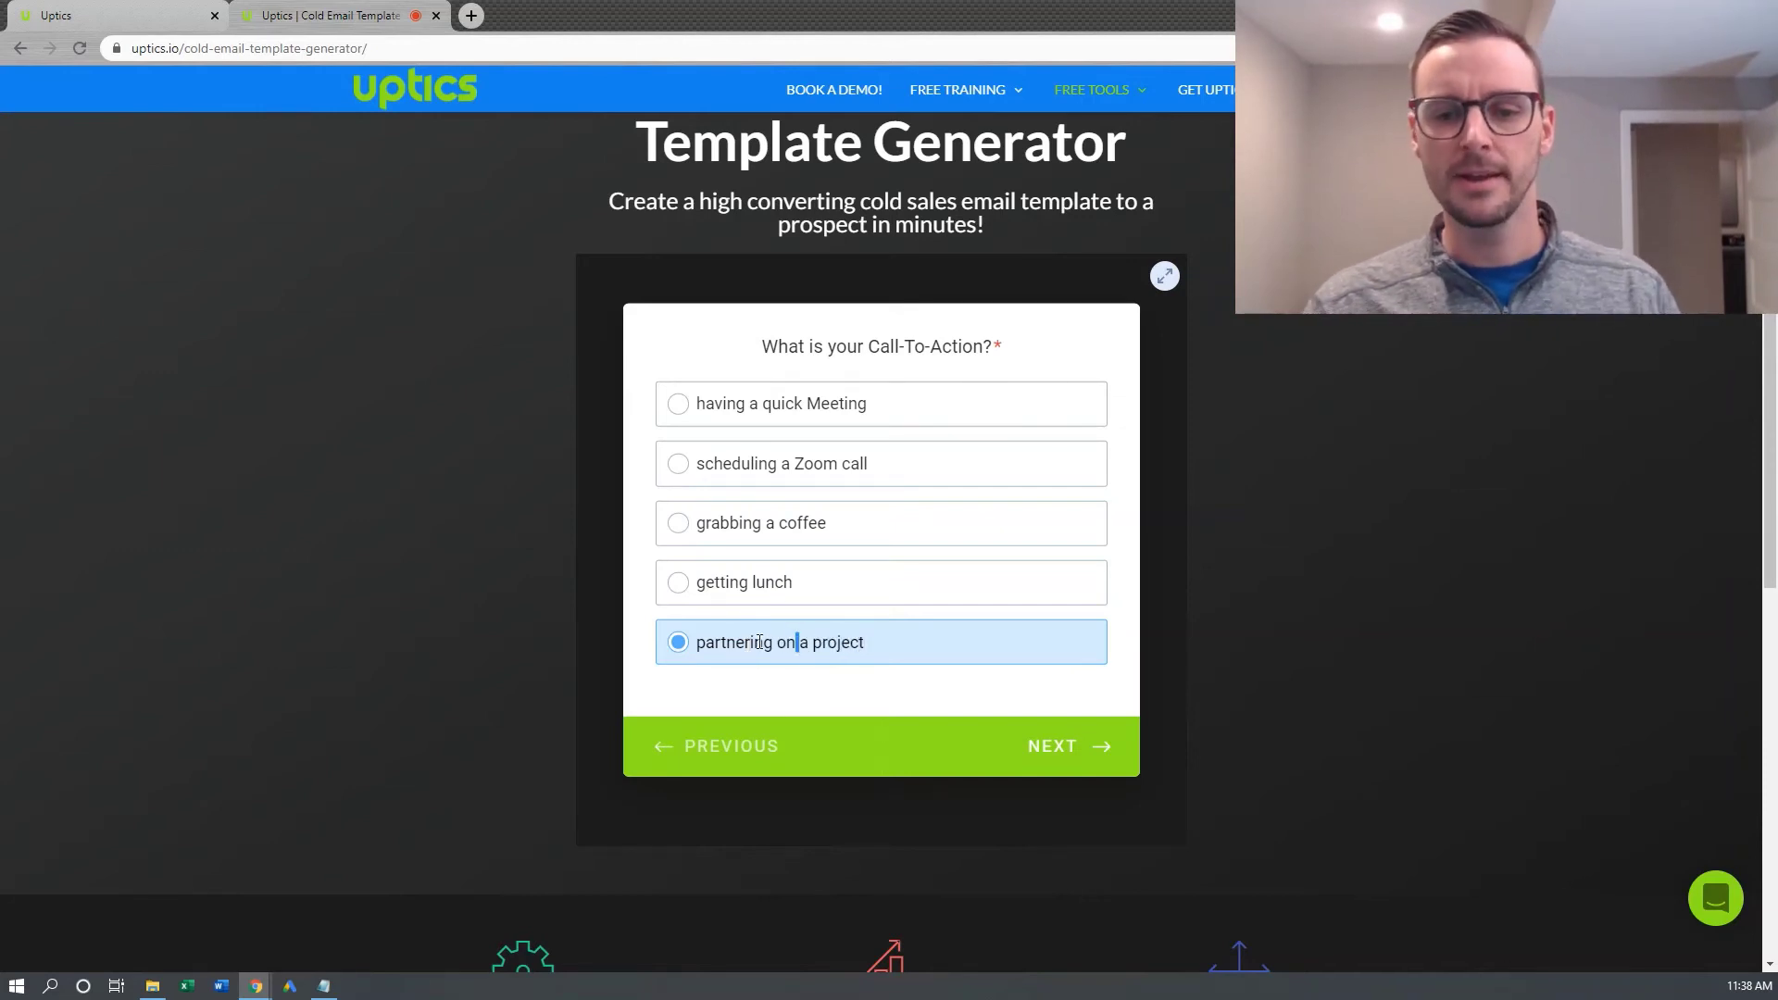
Delete the custom answer and choose 'getting lunch' as the call to action
drag(800, 644, 707, 644)
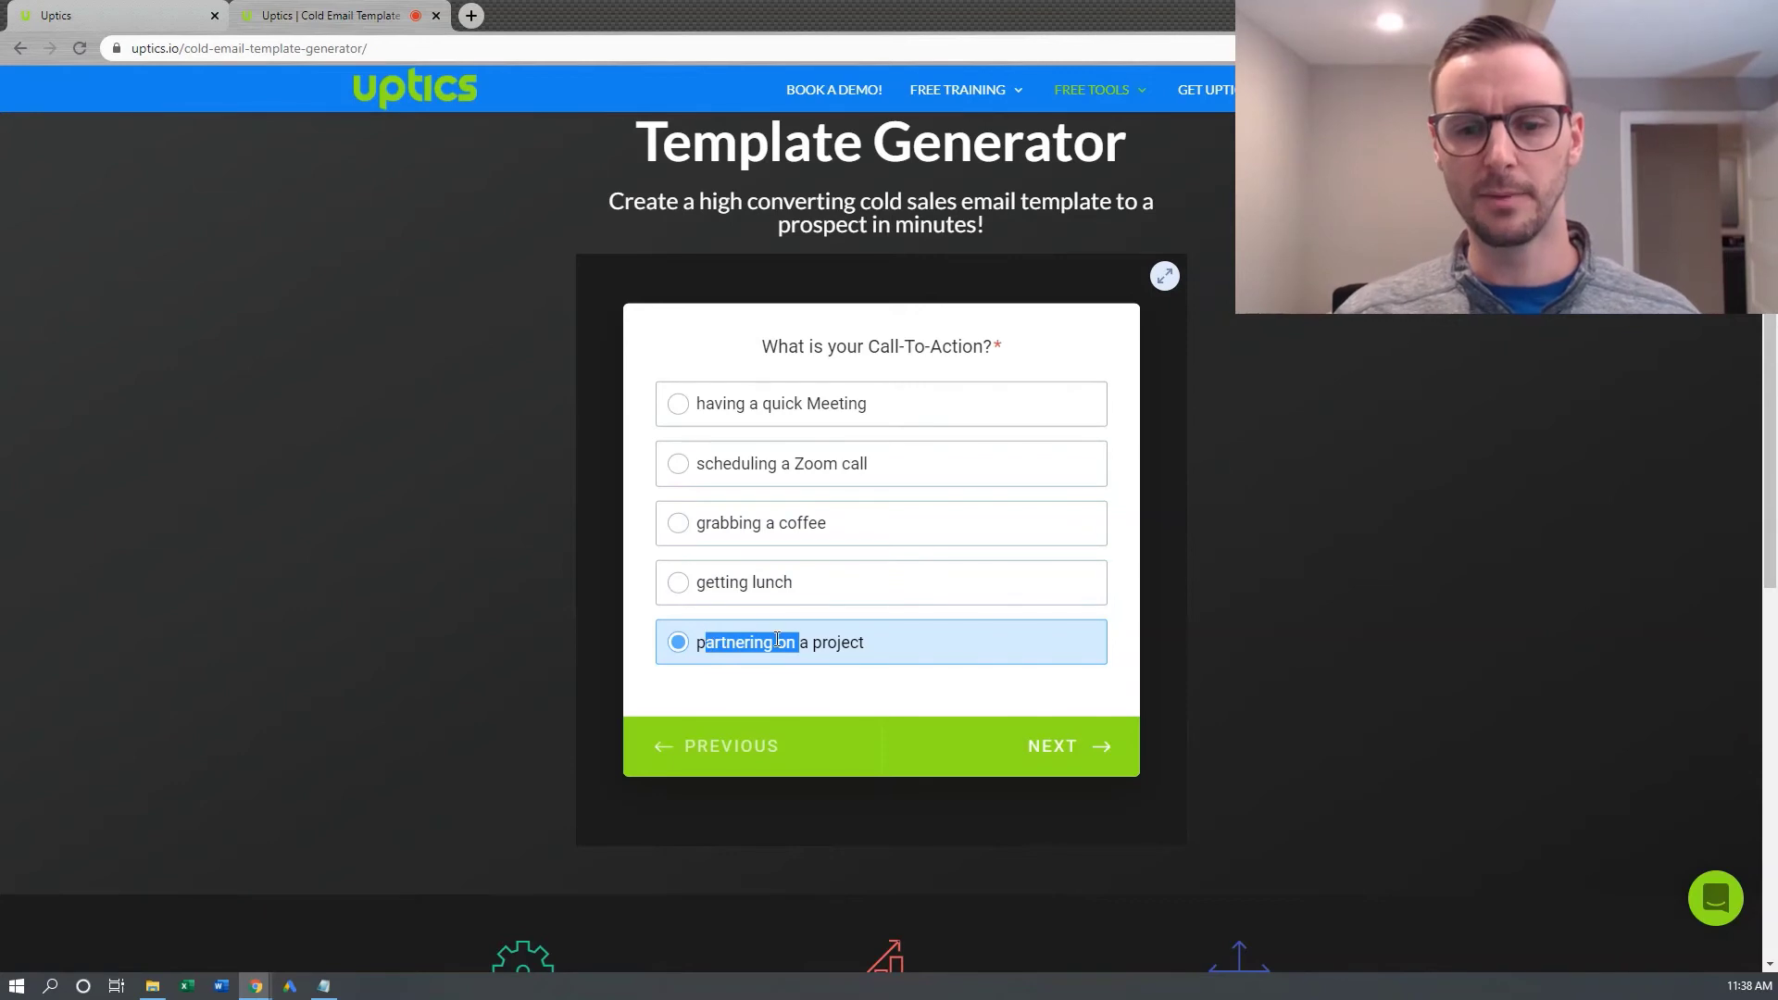
click(878, 647)
drag(879, 646, 766, 645)
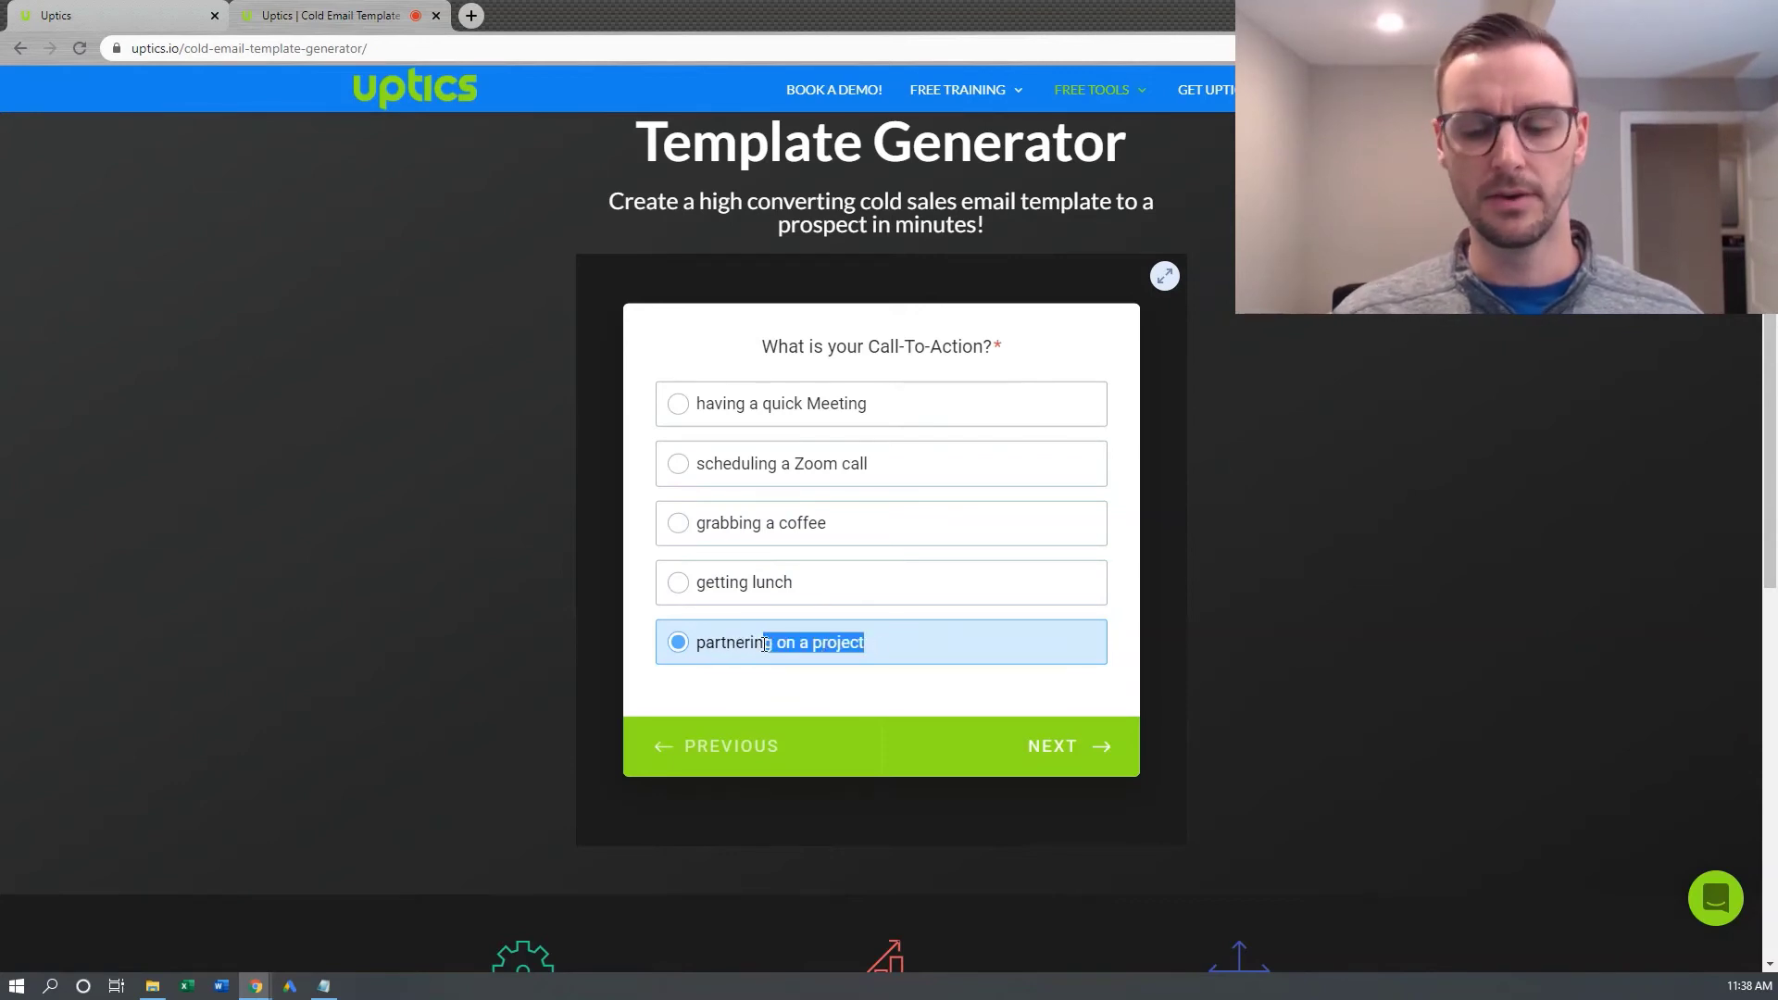
key(BackSpace)
key(BackSpace)
key(BackSpace)
key(BackSpace)
key(BackSpace)
key(BackSpace)
key(BackSpace)
key(BackSpace)
key(BackSpace)
key(BackSpace)
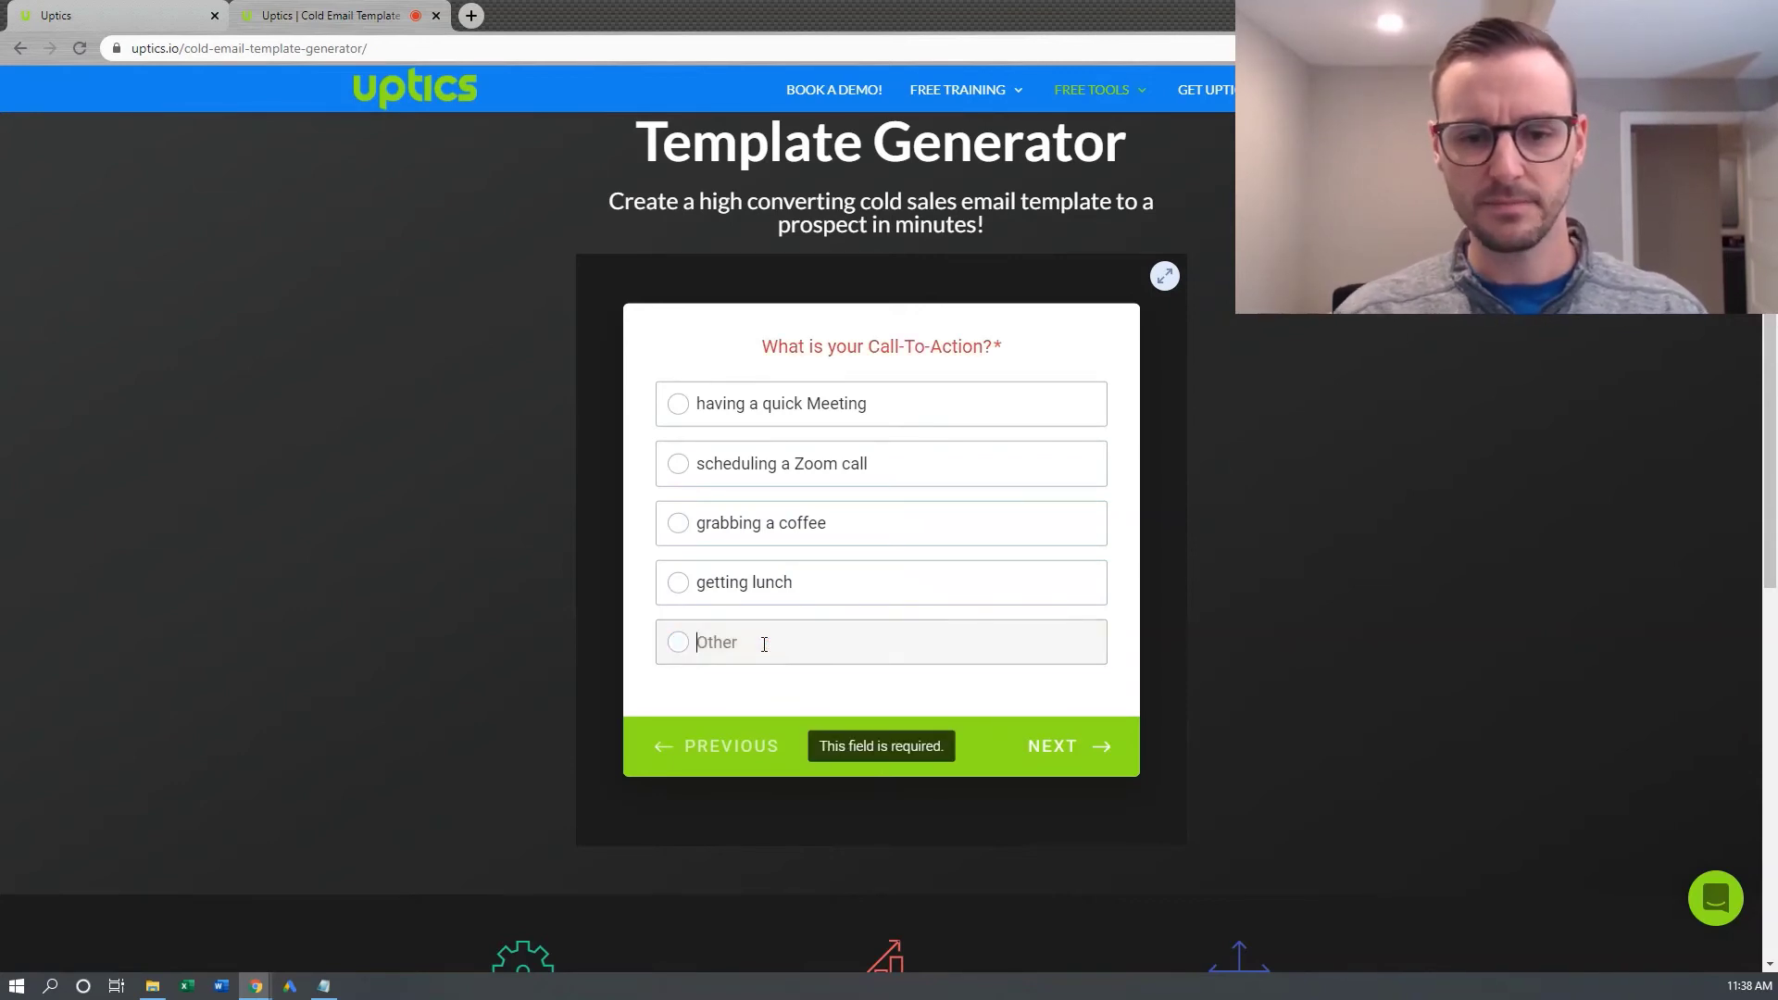
click(768, 598)
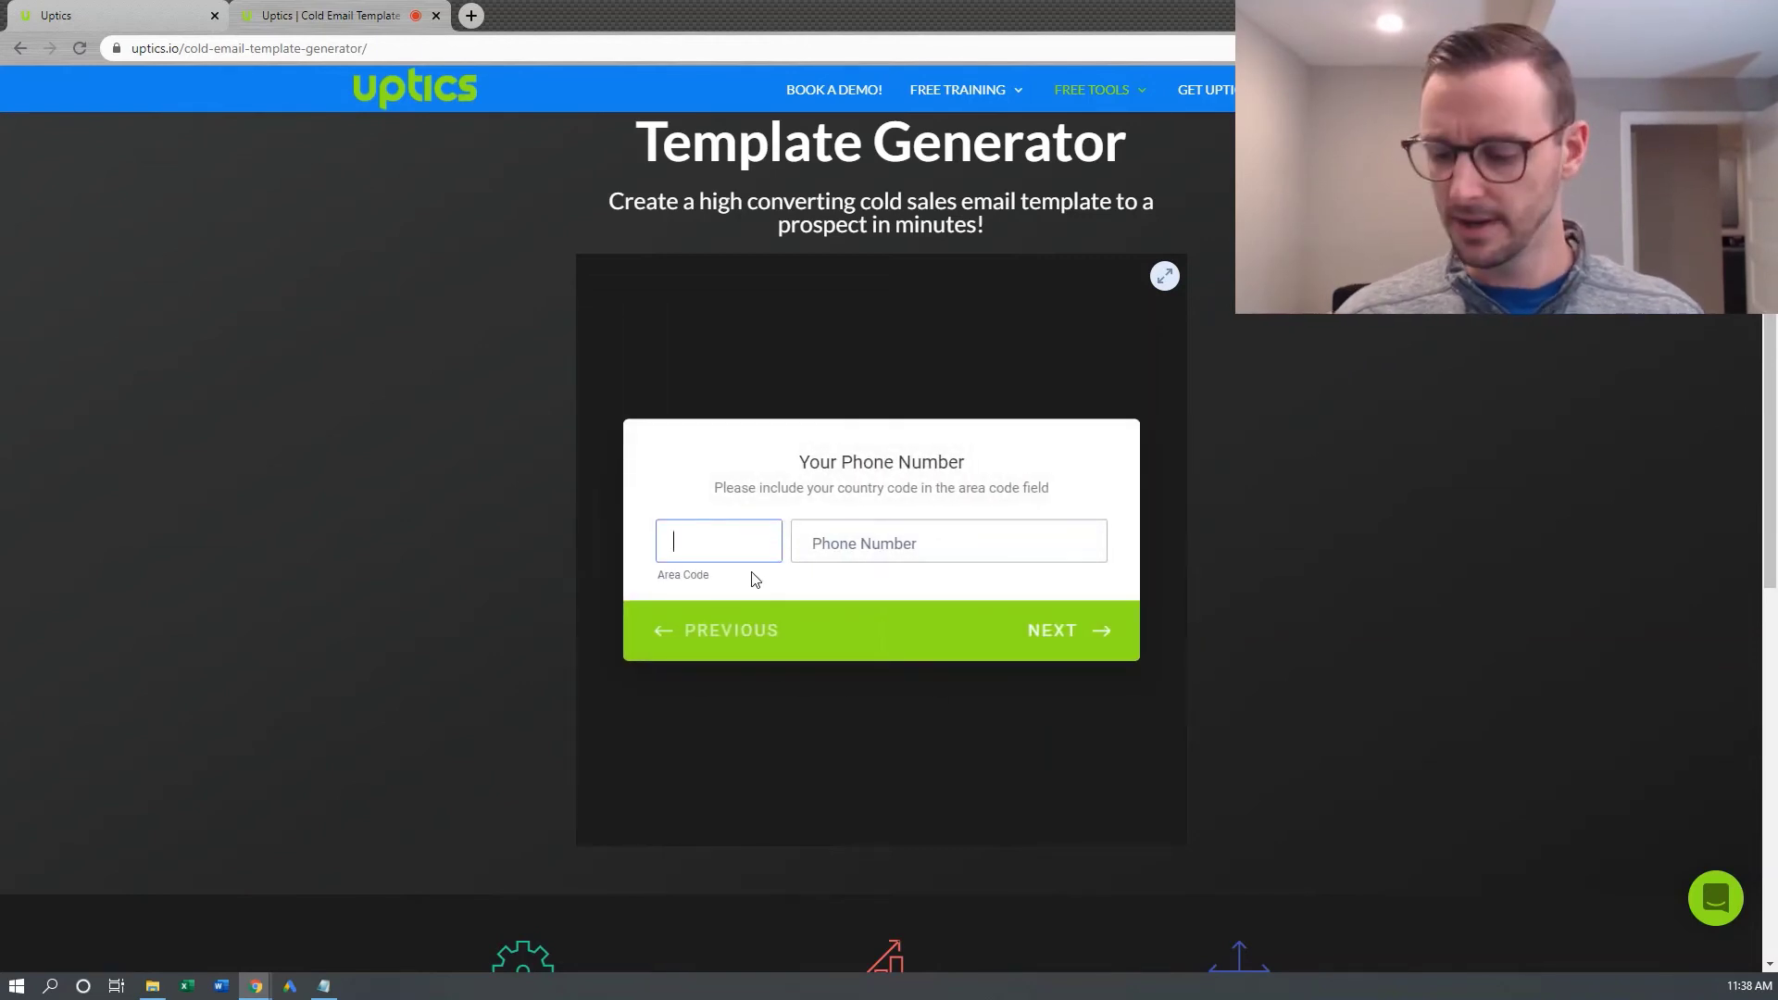
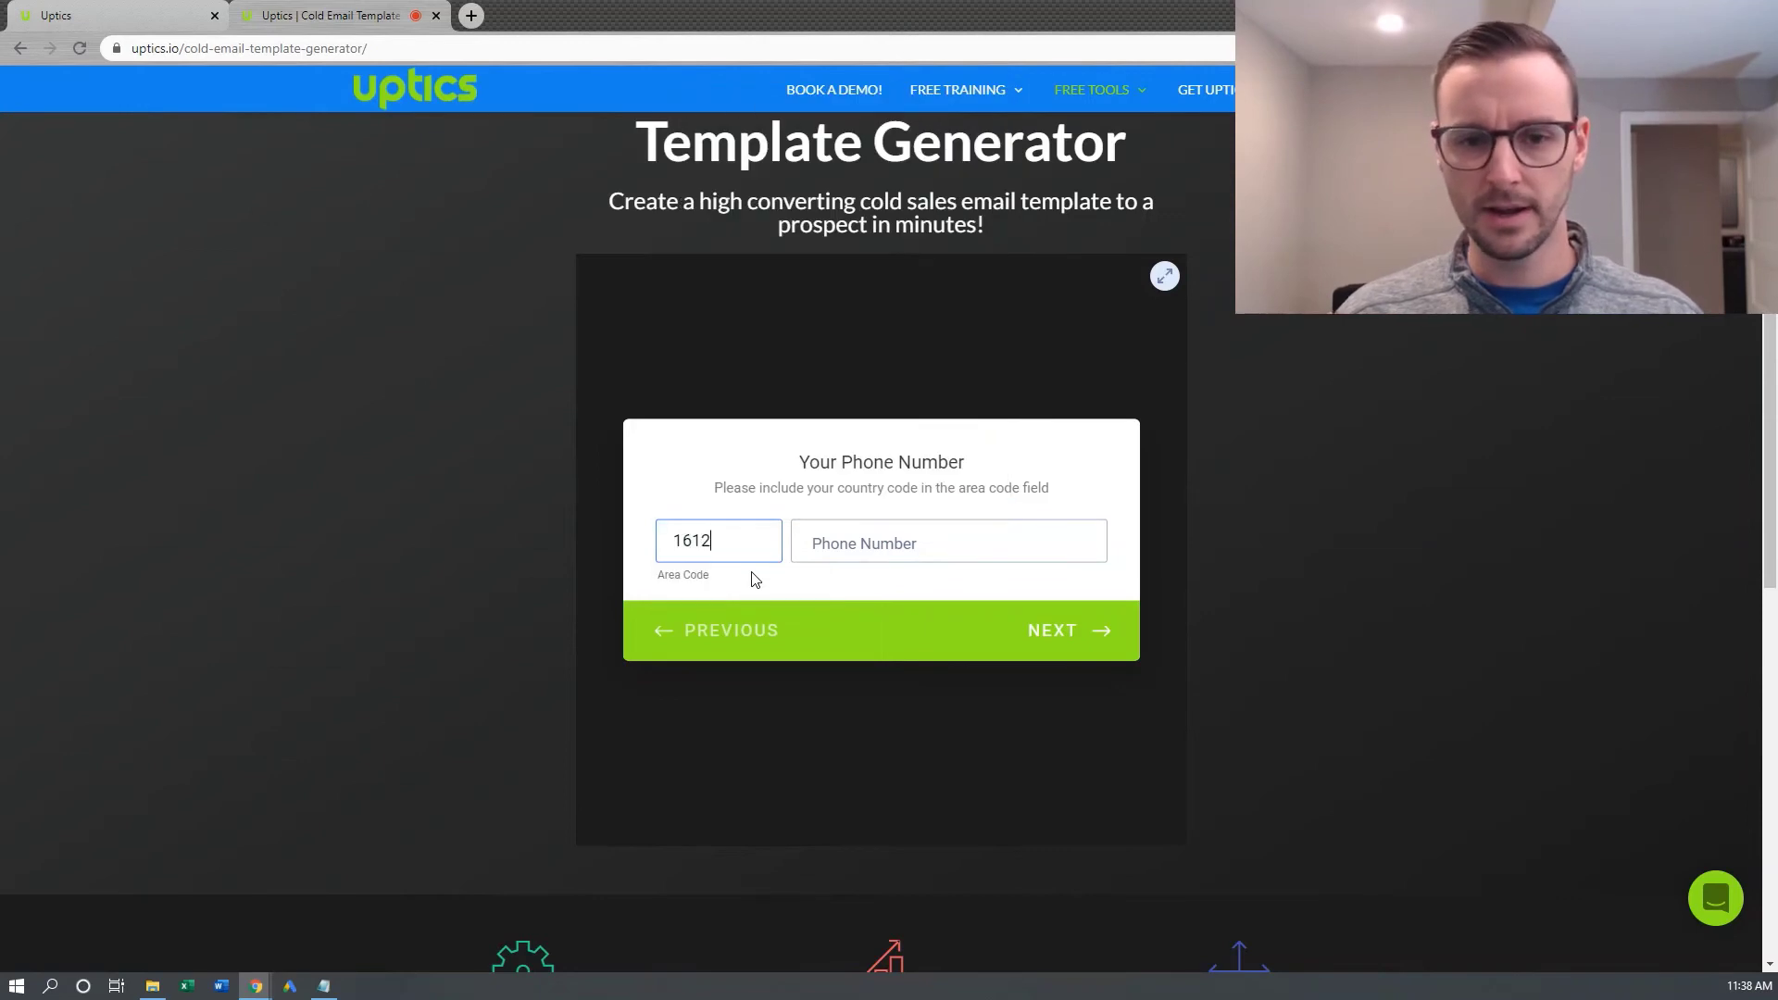
Enter the area code and phone number
key(Tab)
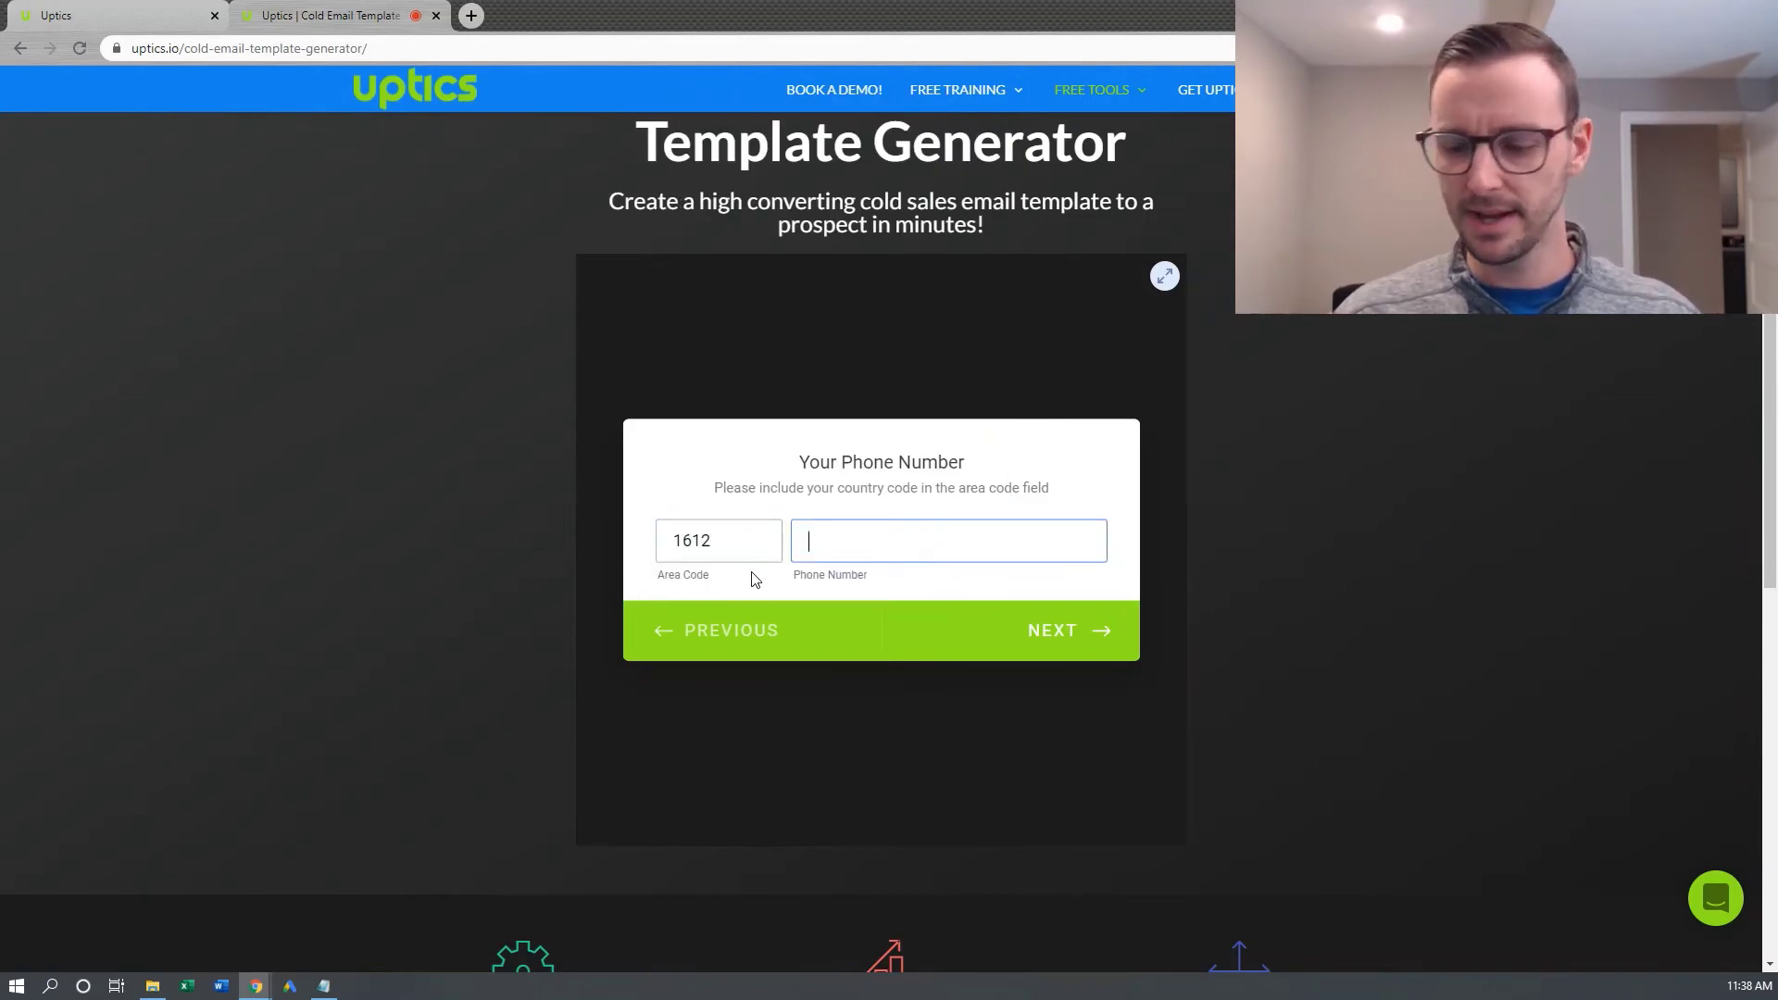
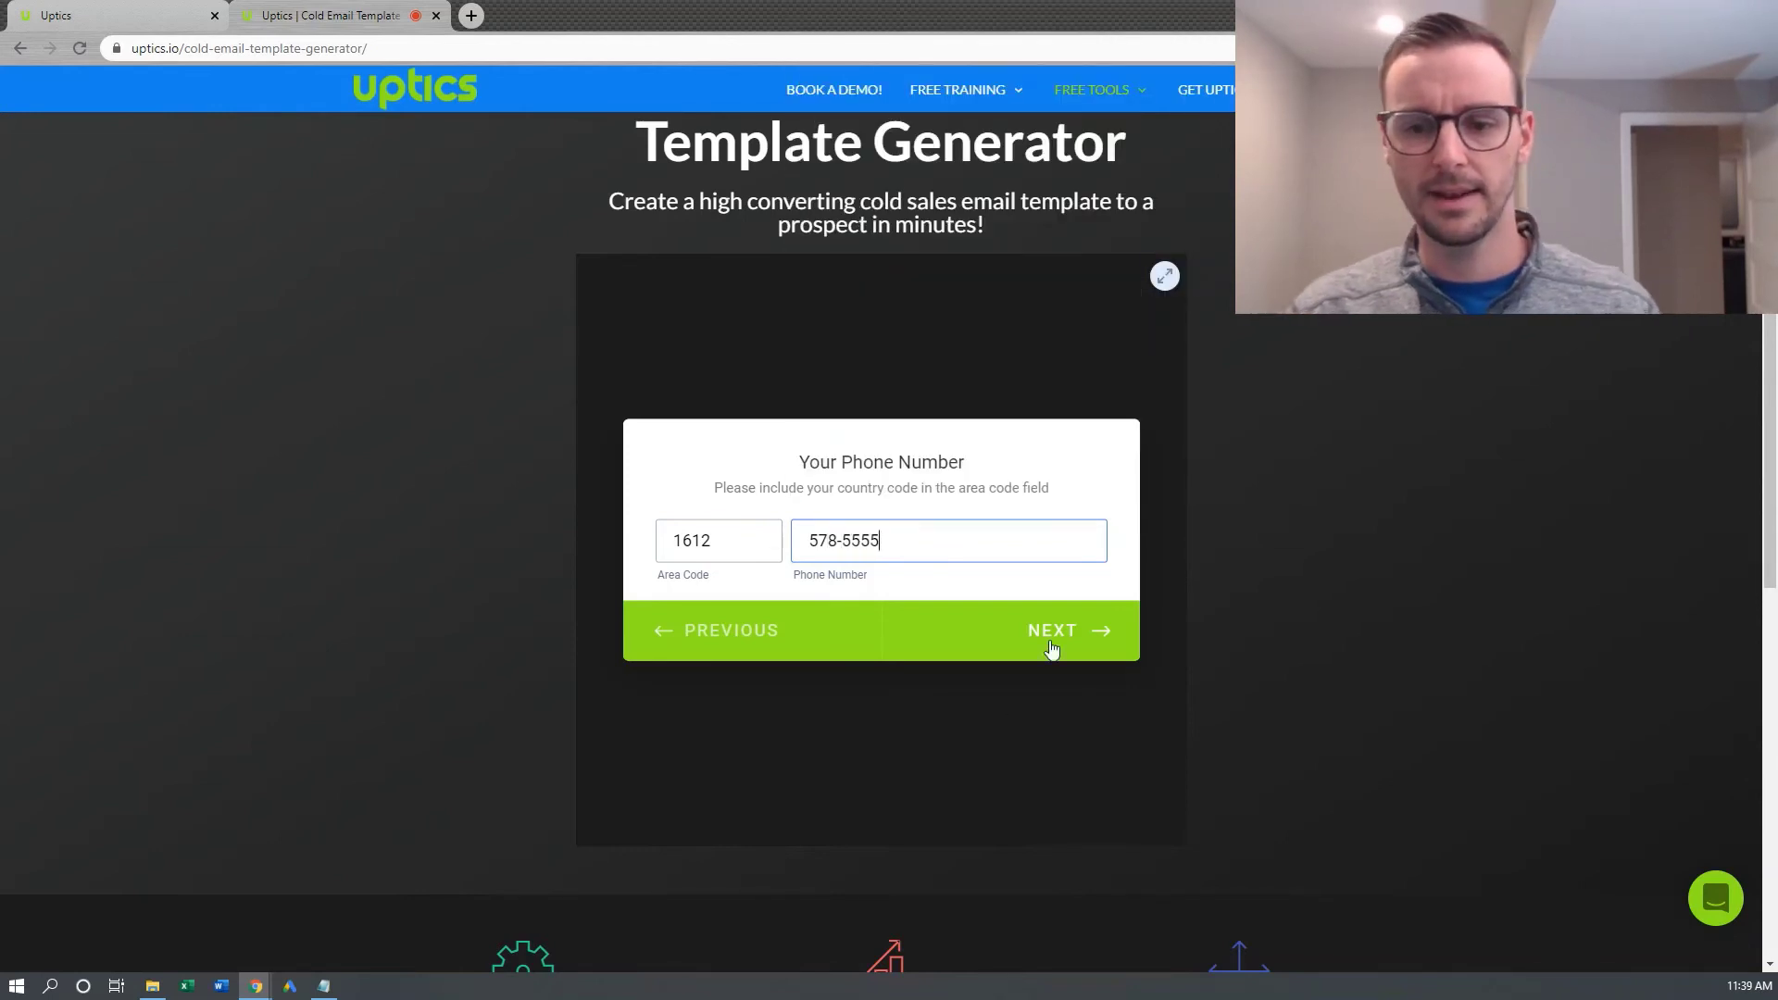
click(1028, 649)
Fill in the saved work e-mail address and submit the form
click(876, 538)
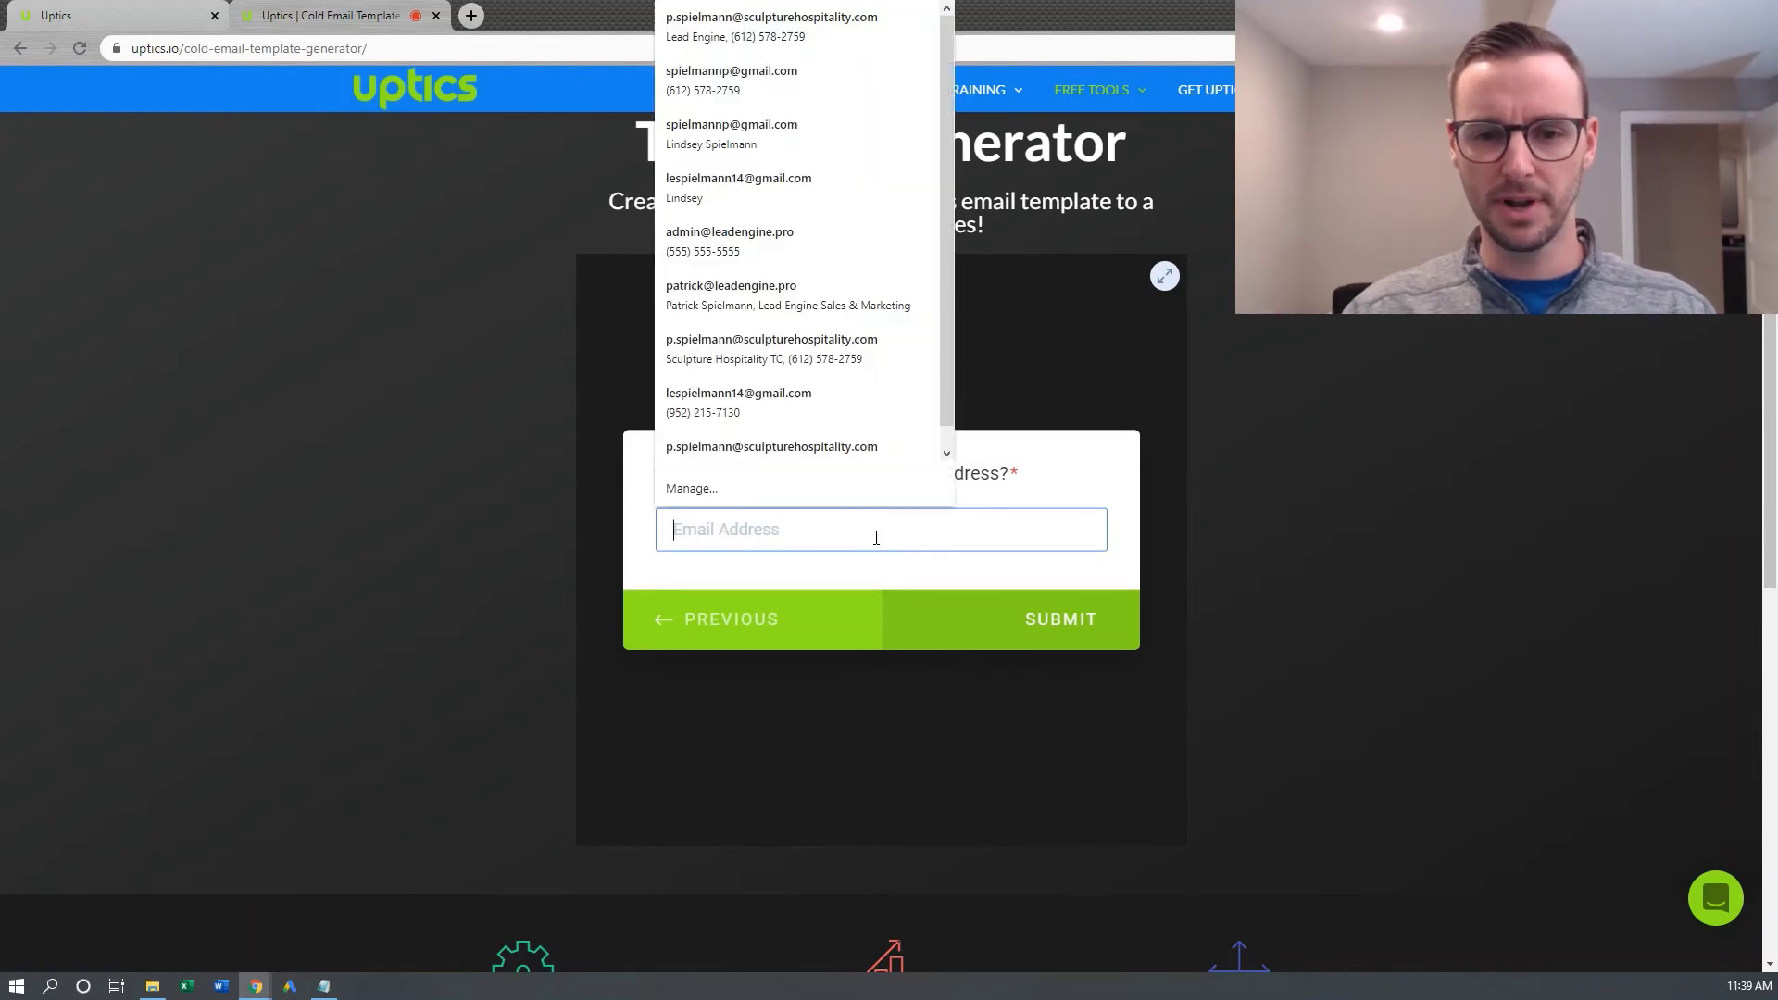
text(spielm)
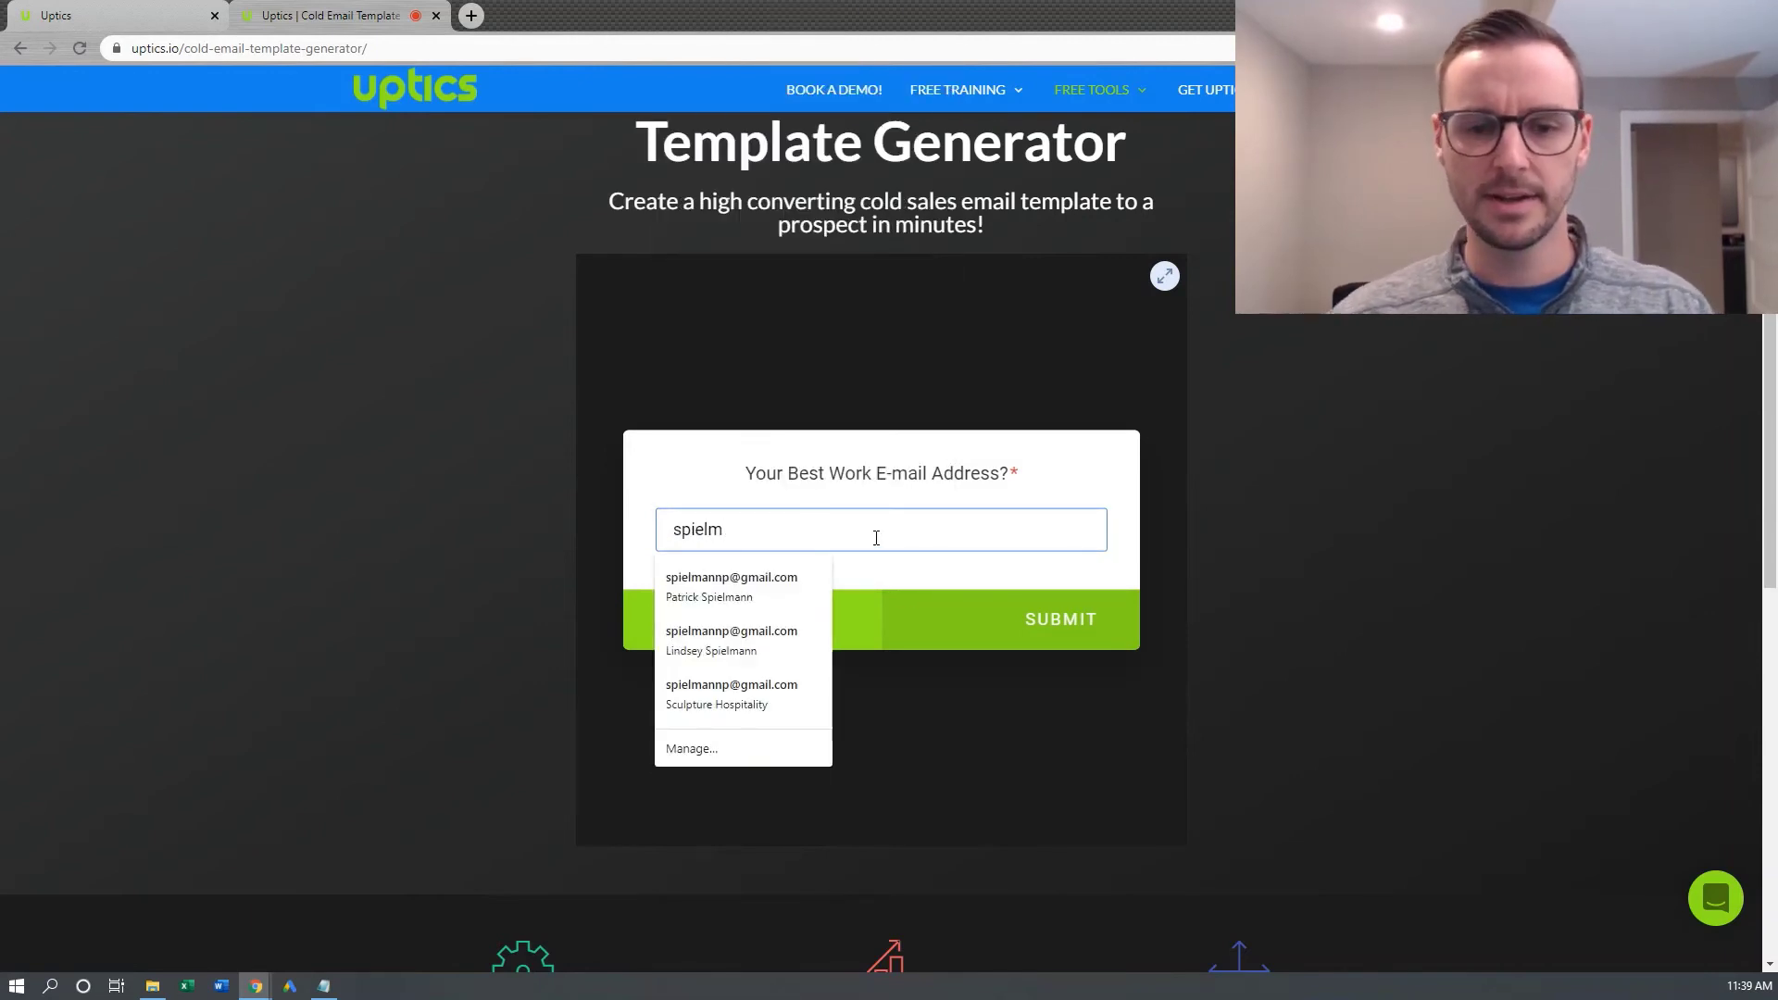
click(731, 588)
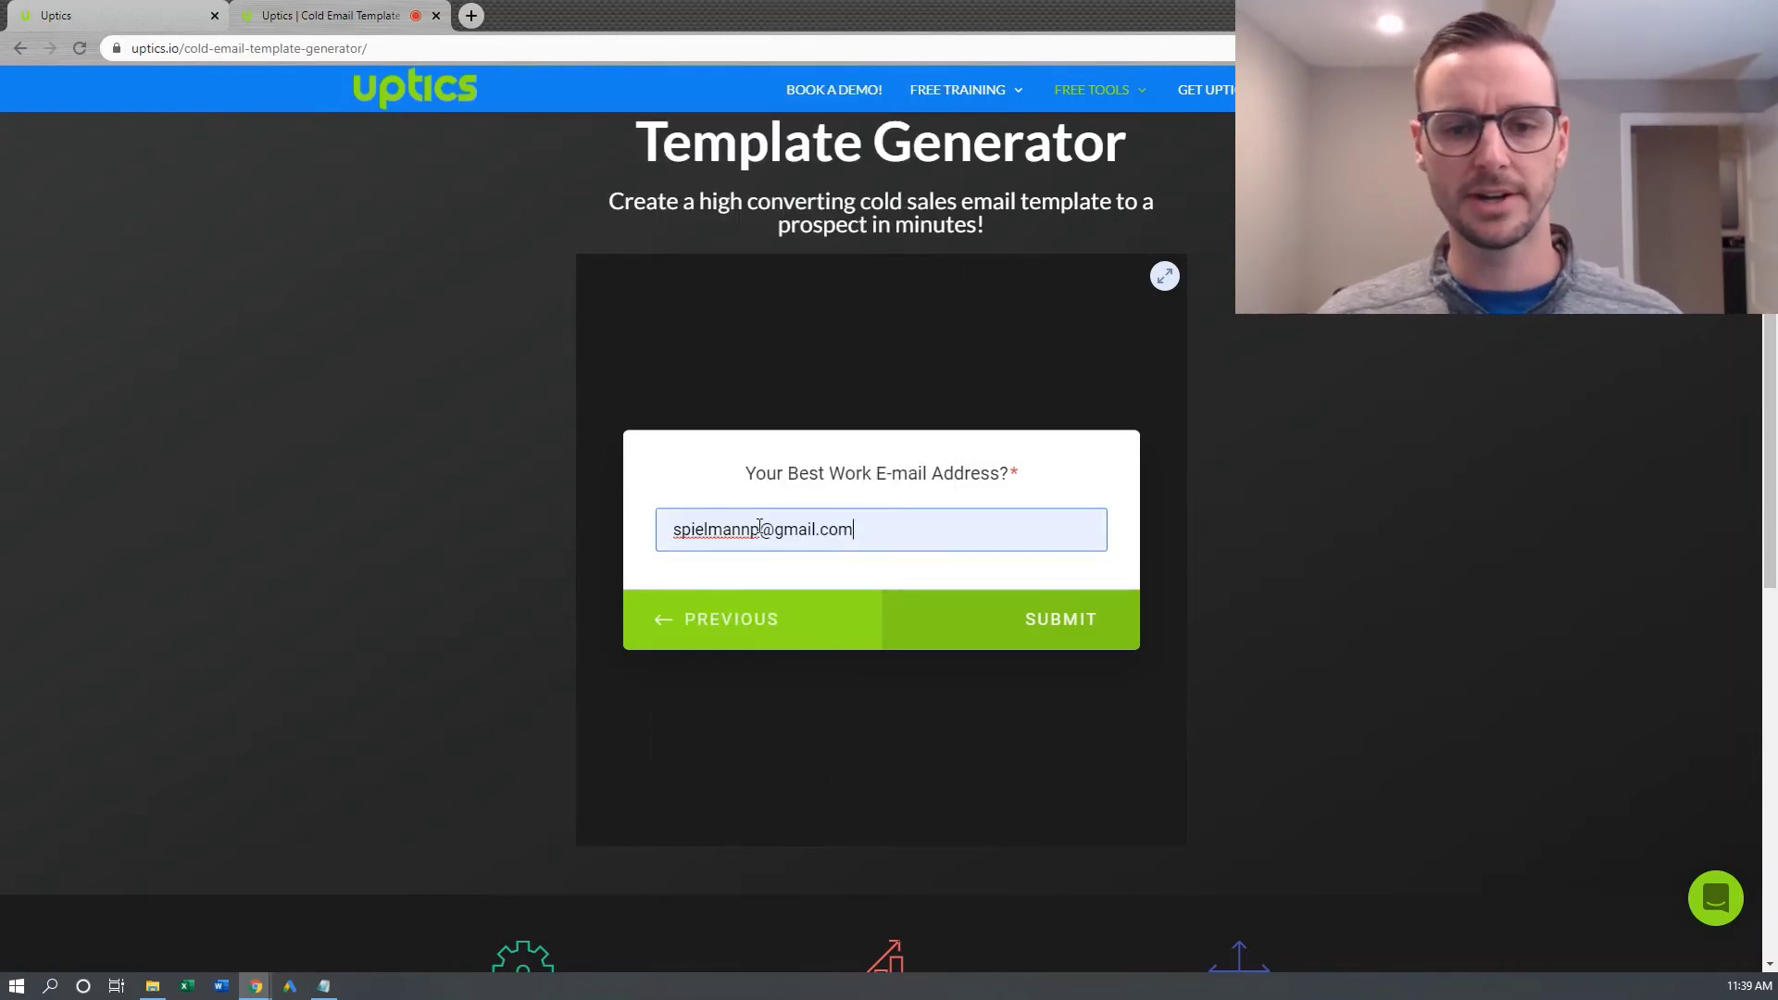
click(1031, 628)
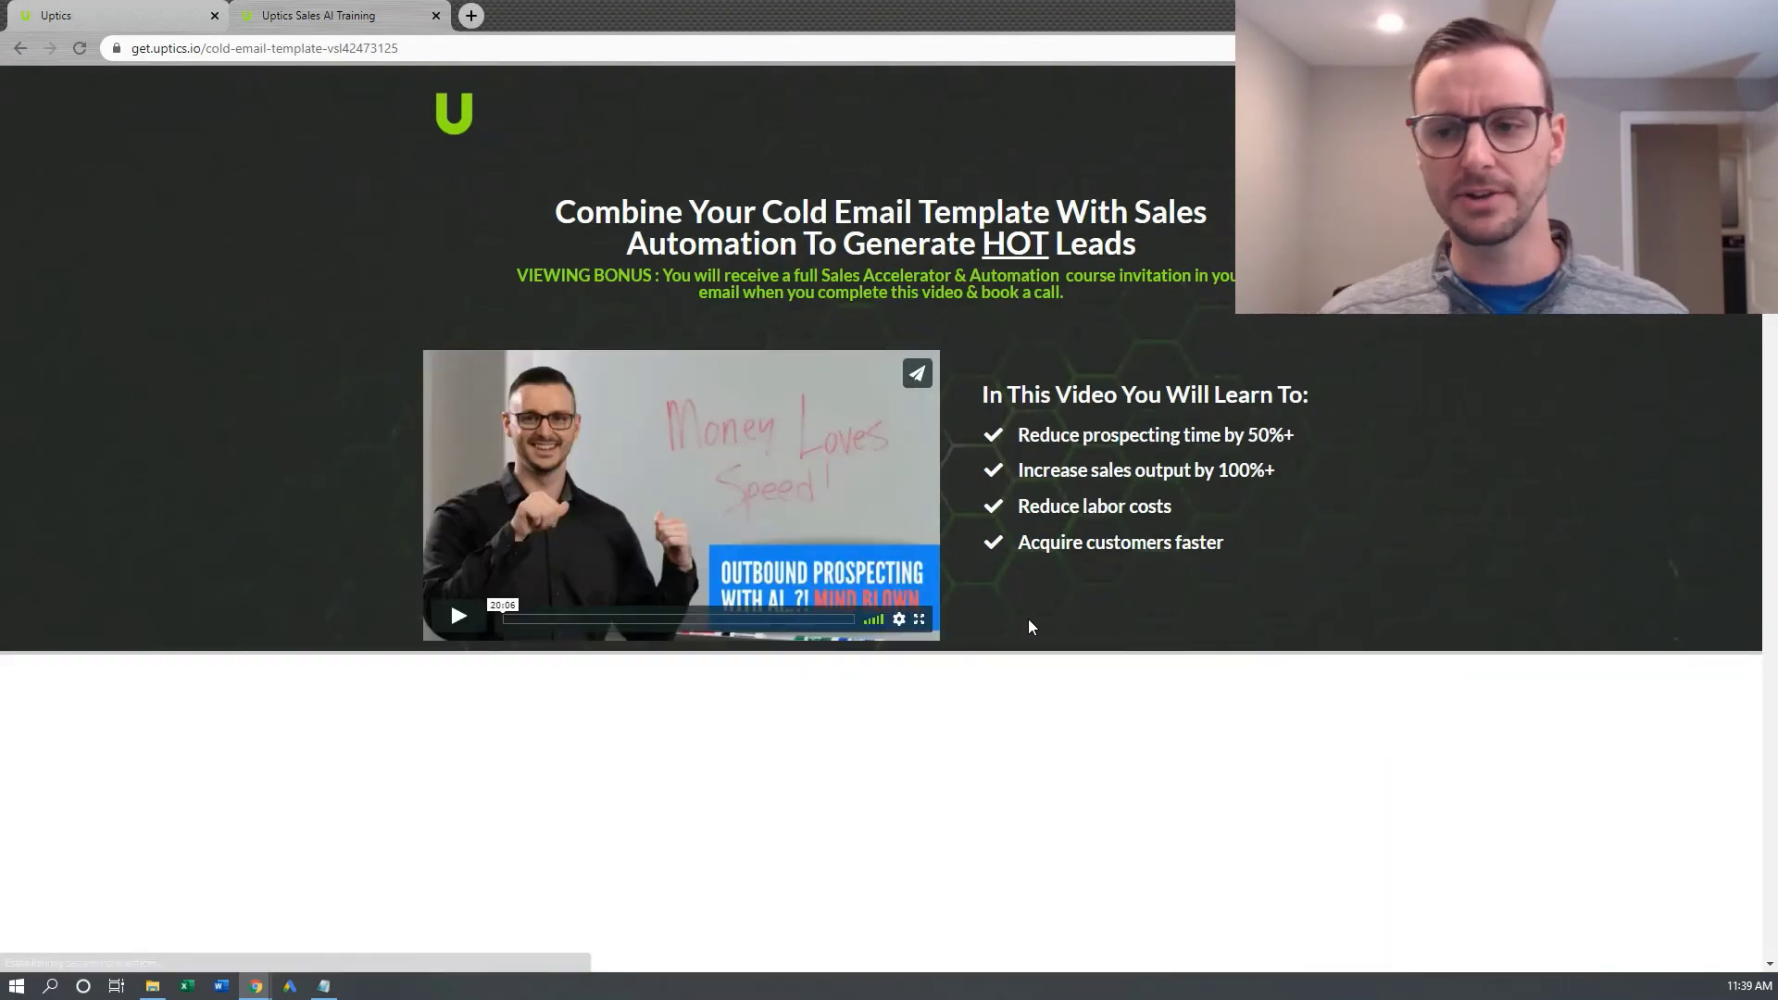
Close the debug panel and switch over to the Gmail inbox with the template e-mail
click(1722, 684)
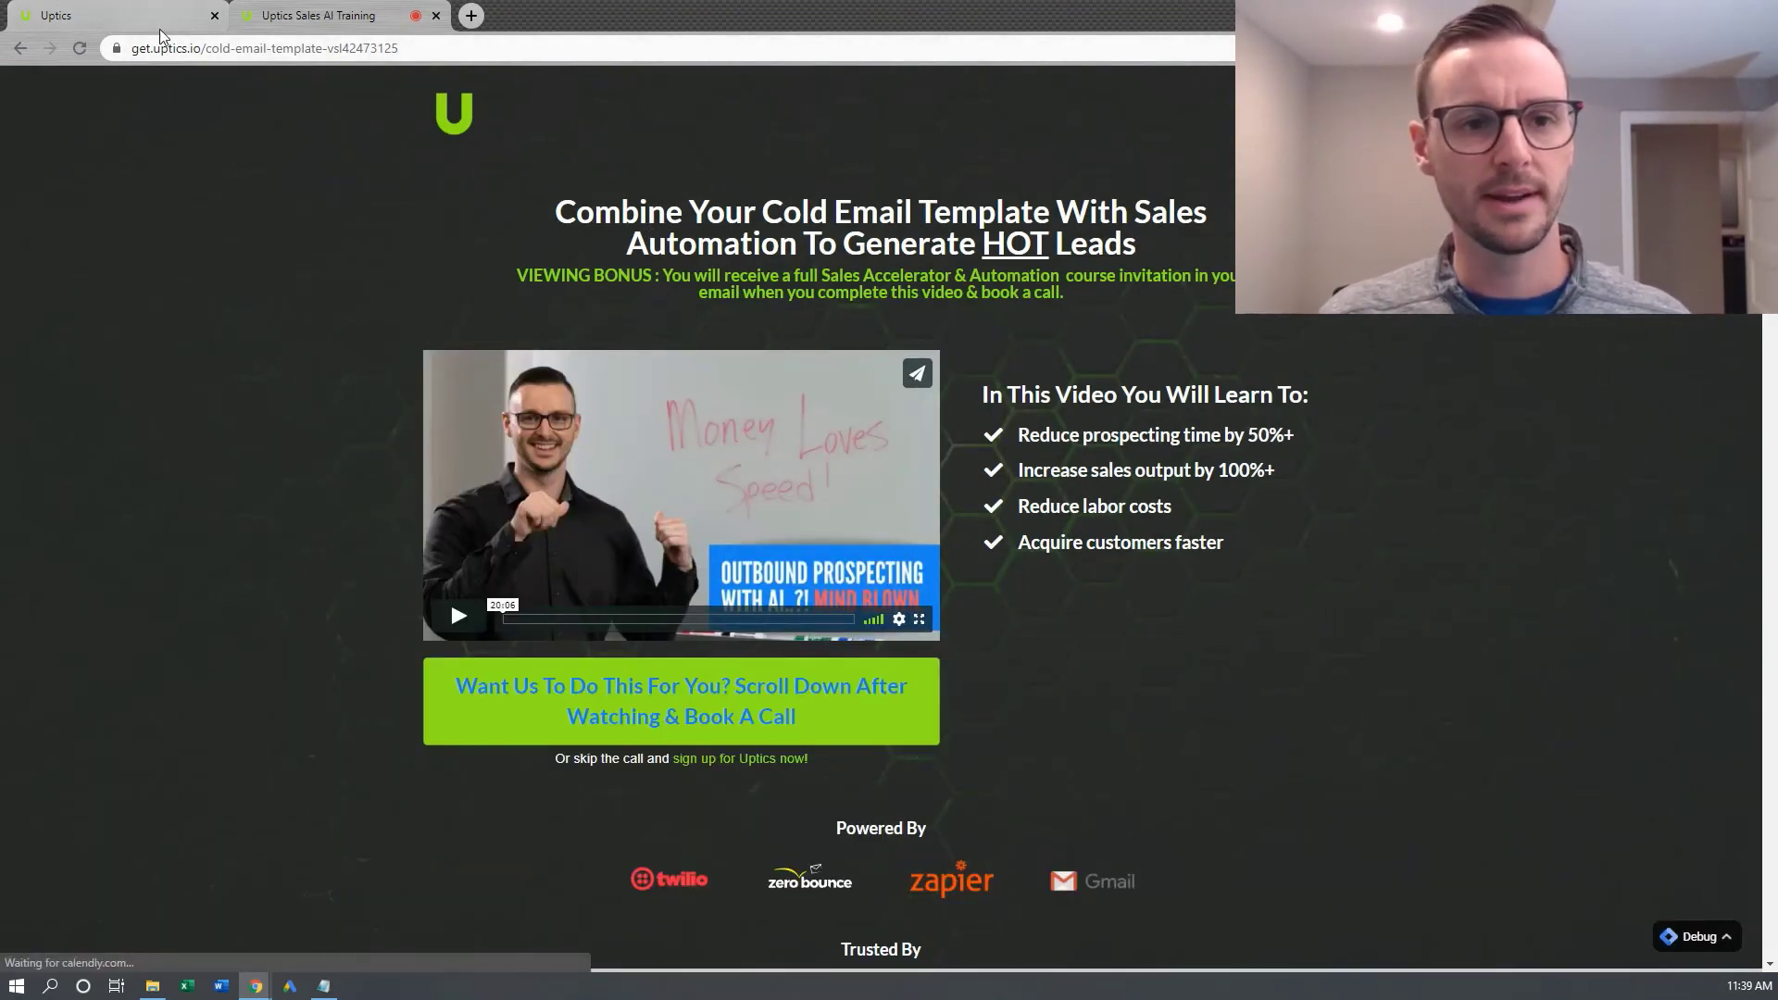
key(alt+Tab)
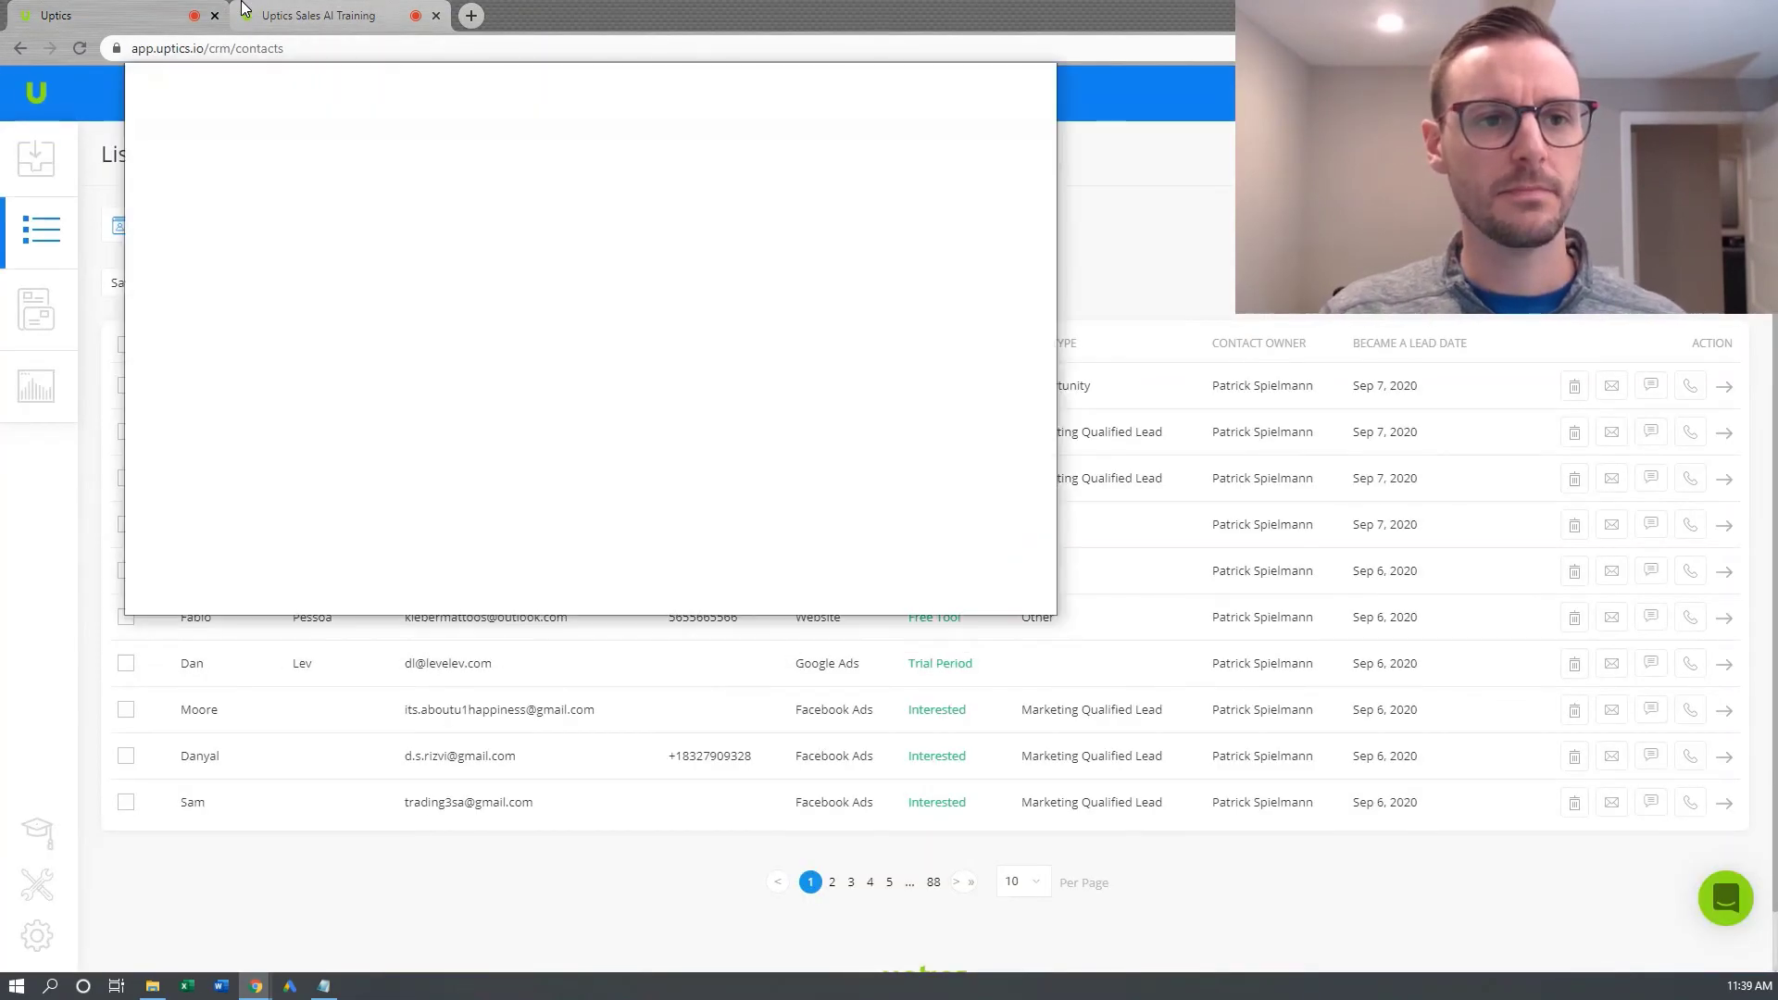
key(ctrl+shift+t)
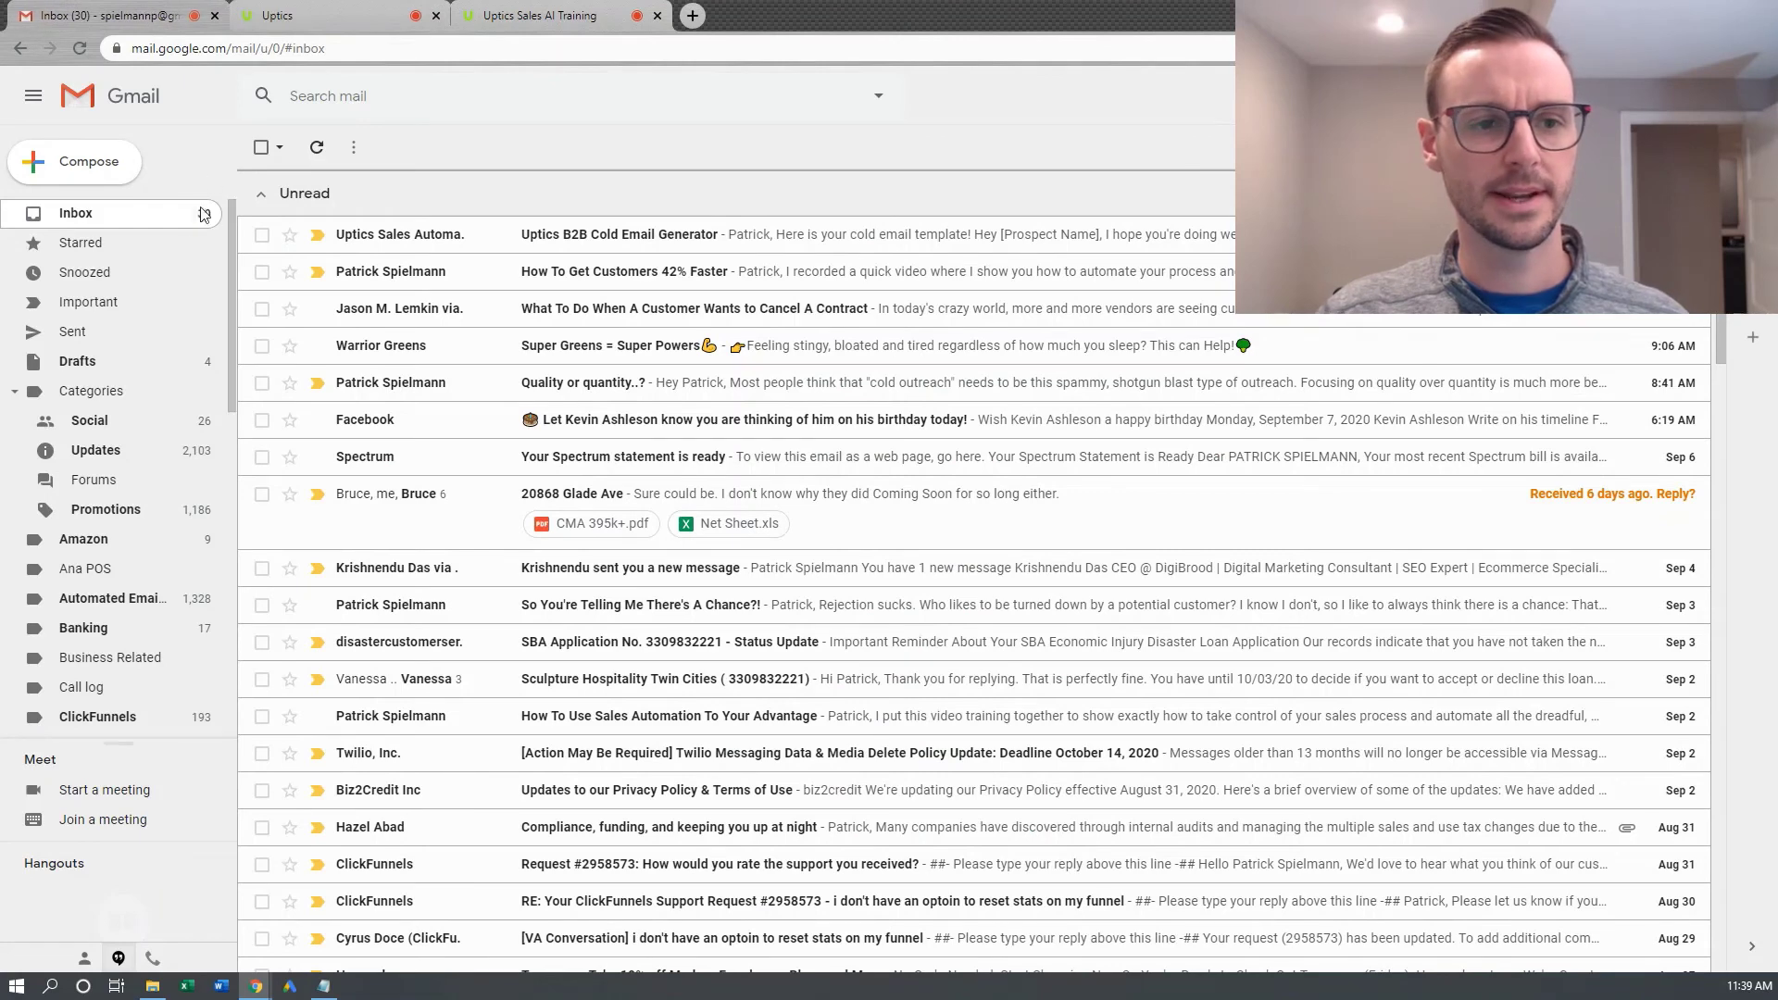
click(126, 218)
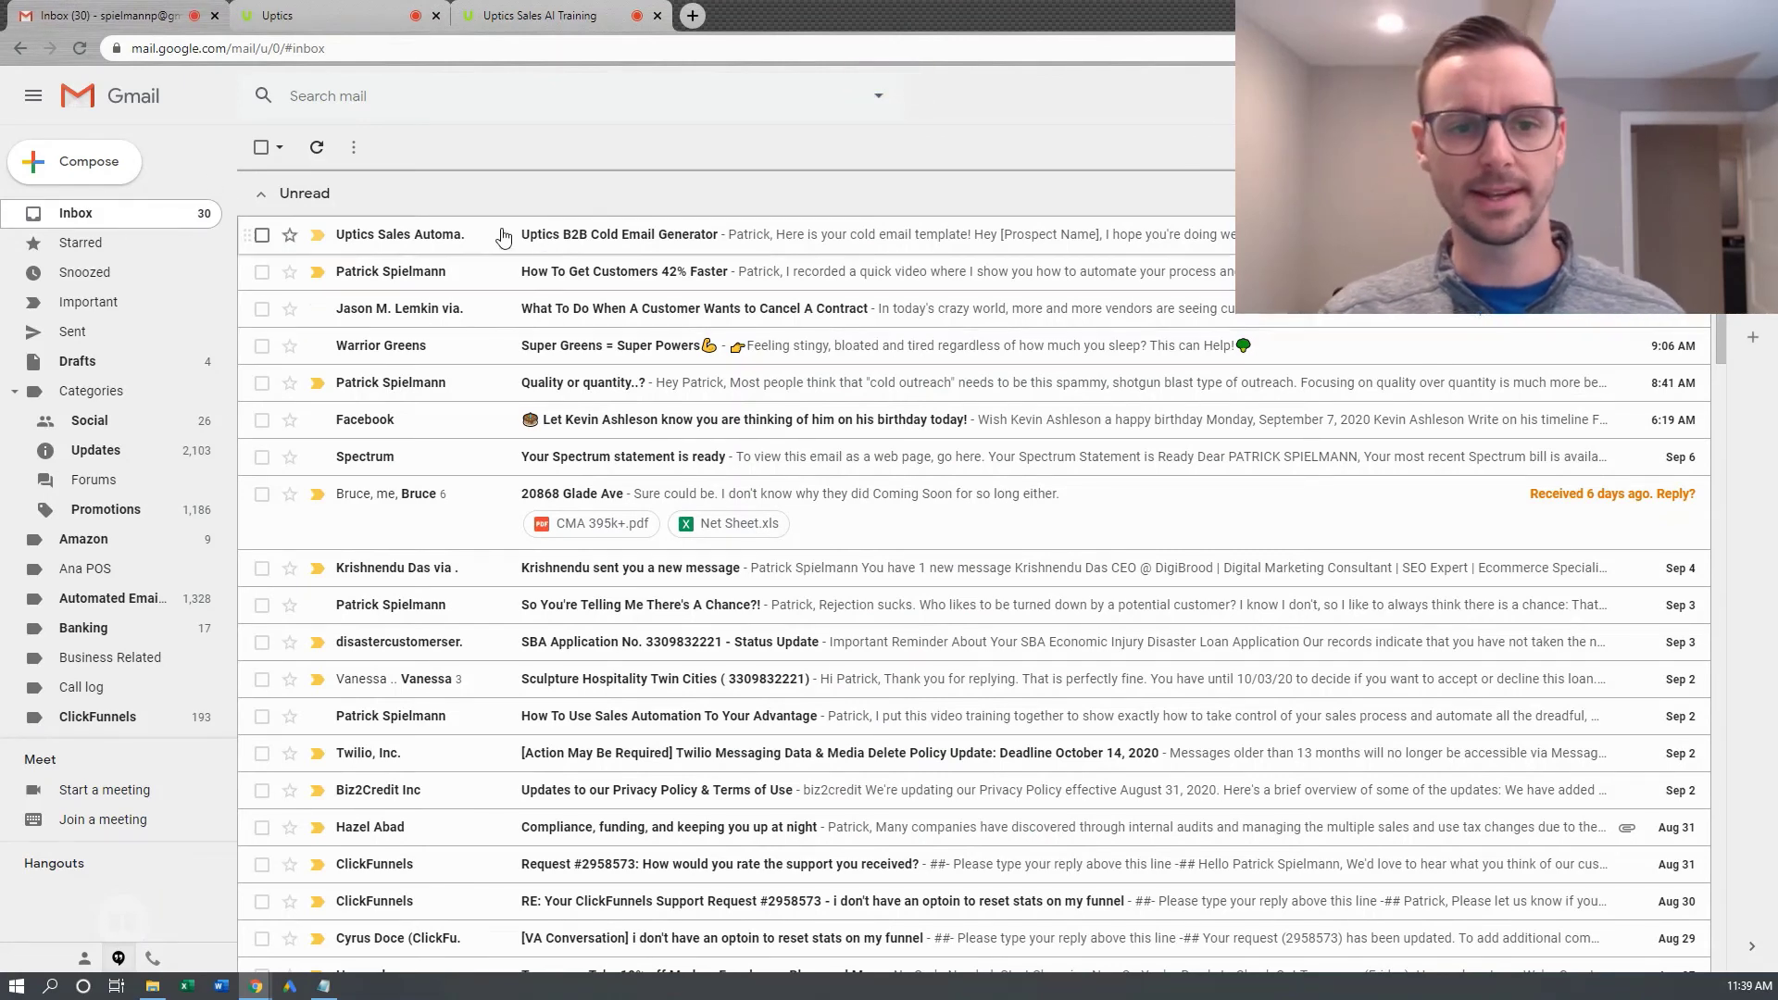
click(576, 245)
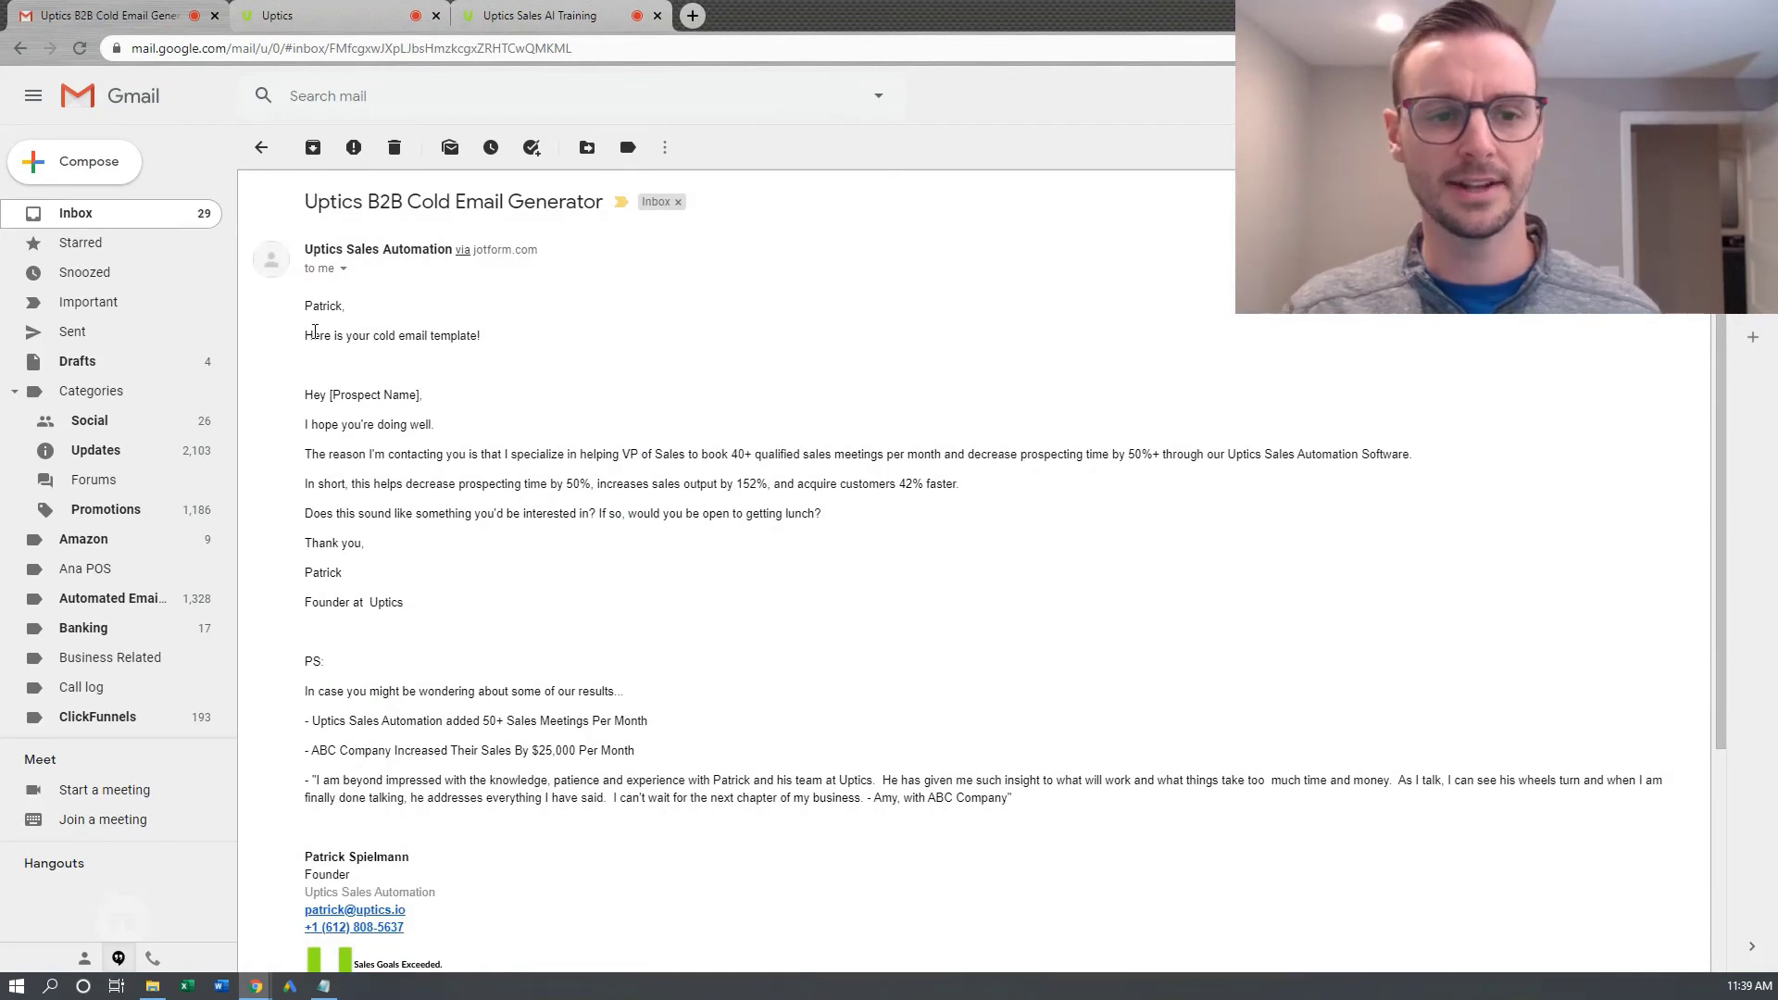
drag(330, 396, 409, 397)
scroll(386, 393, down, 1)
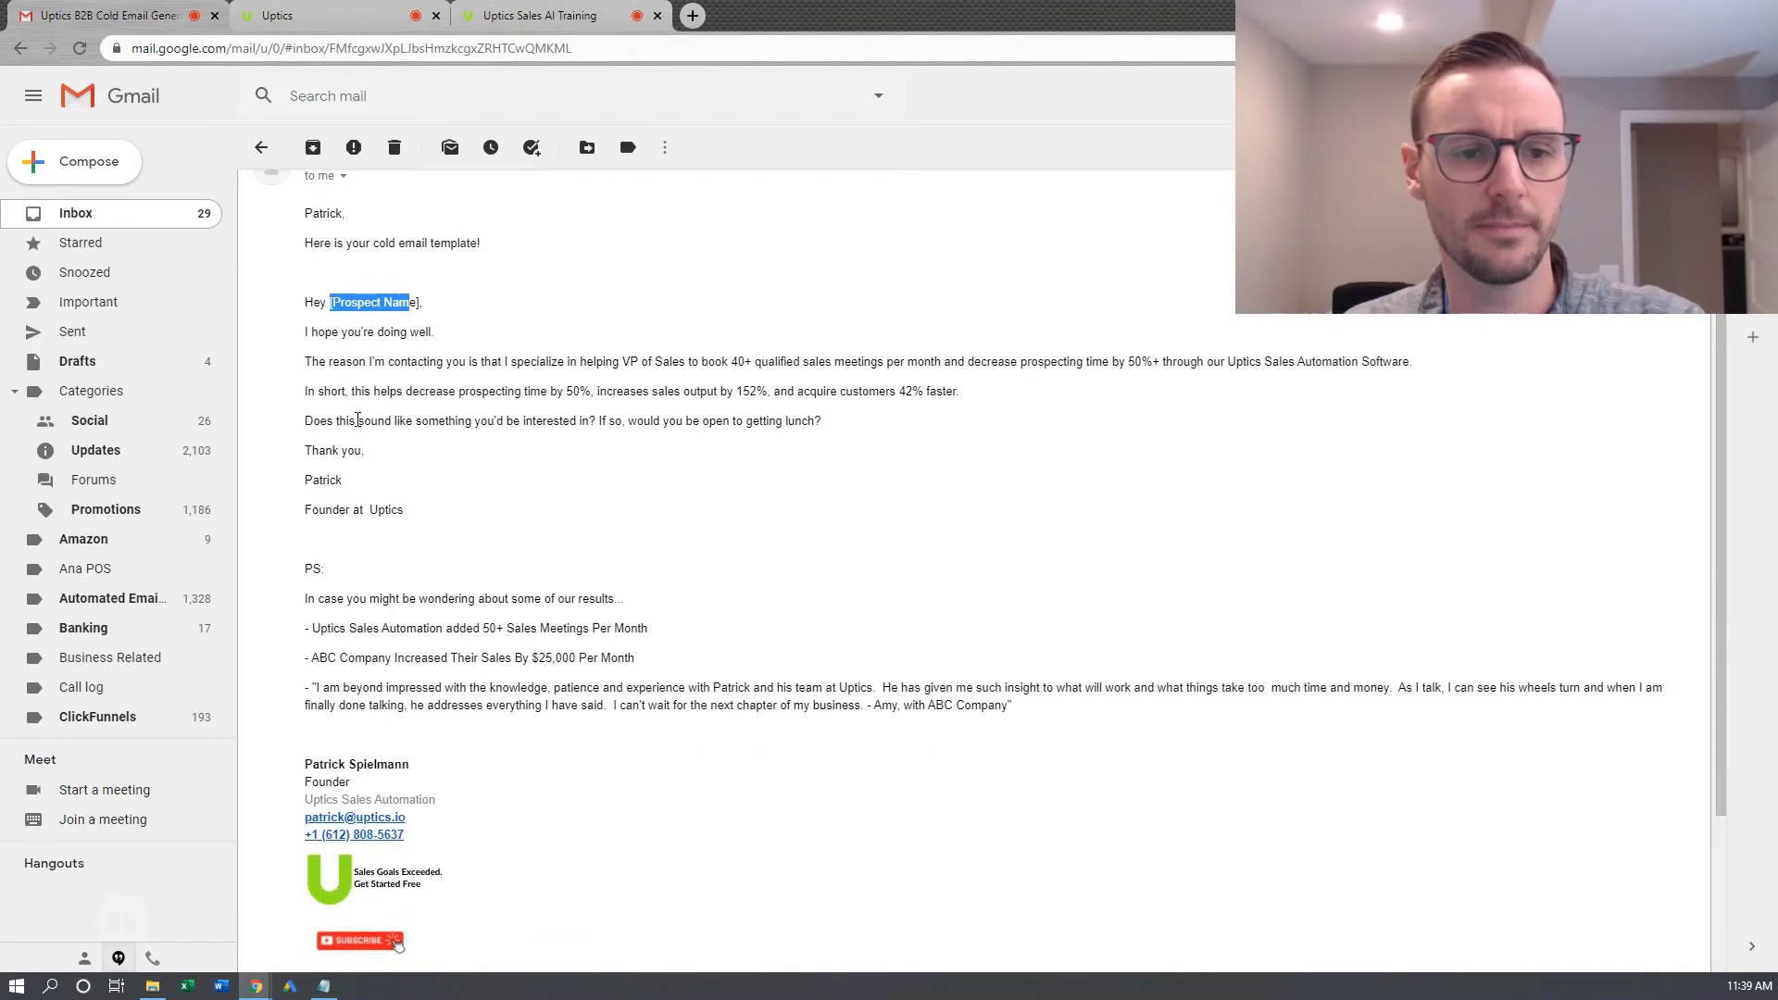
click(392, 356)
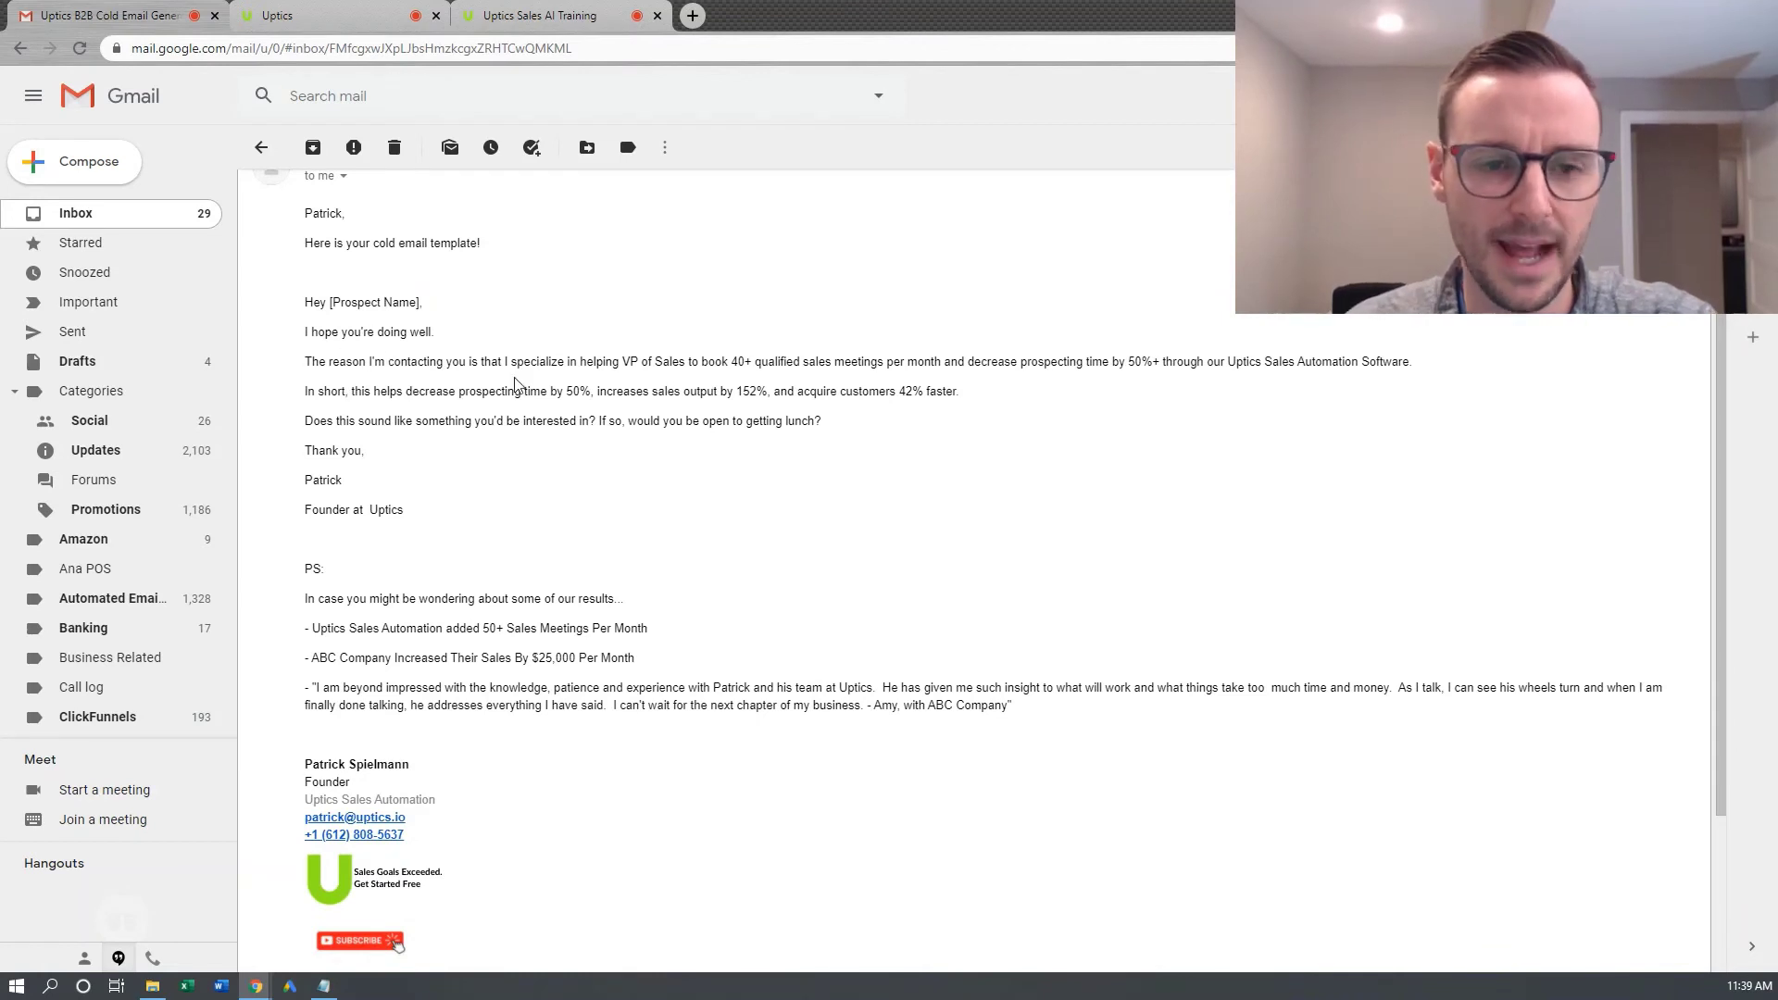
drag(607, 362, 701, 382)
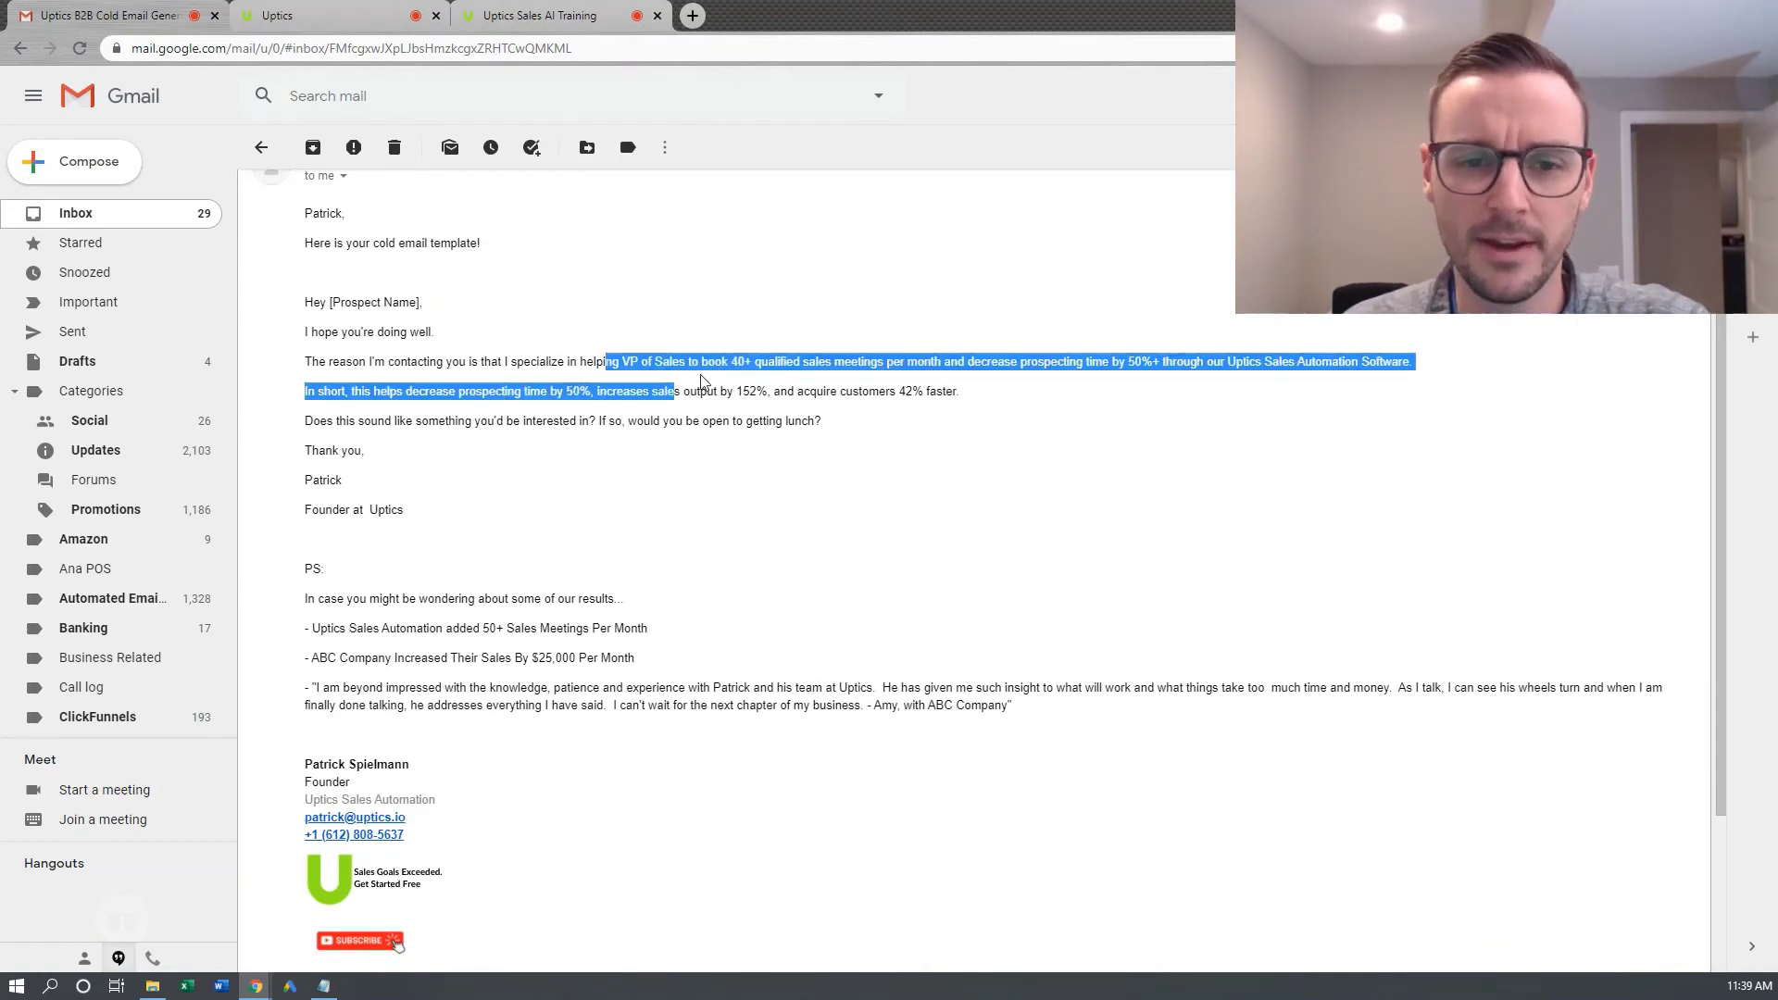
click(728, 380)
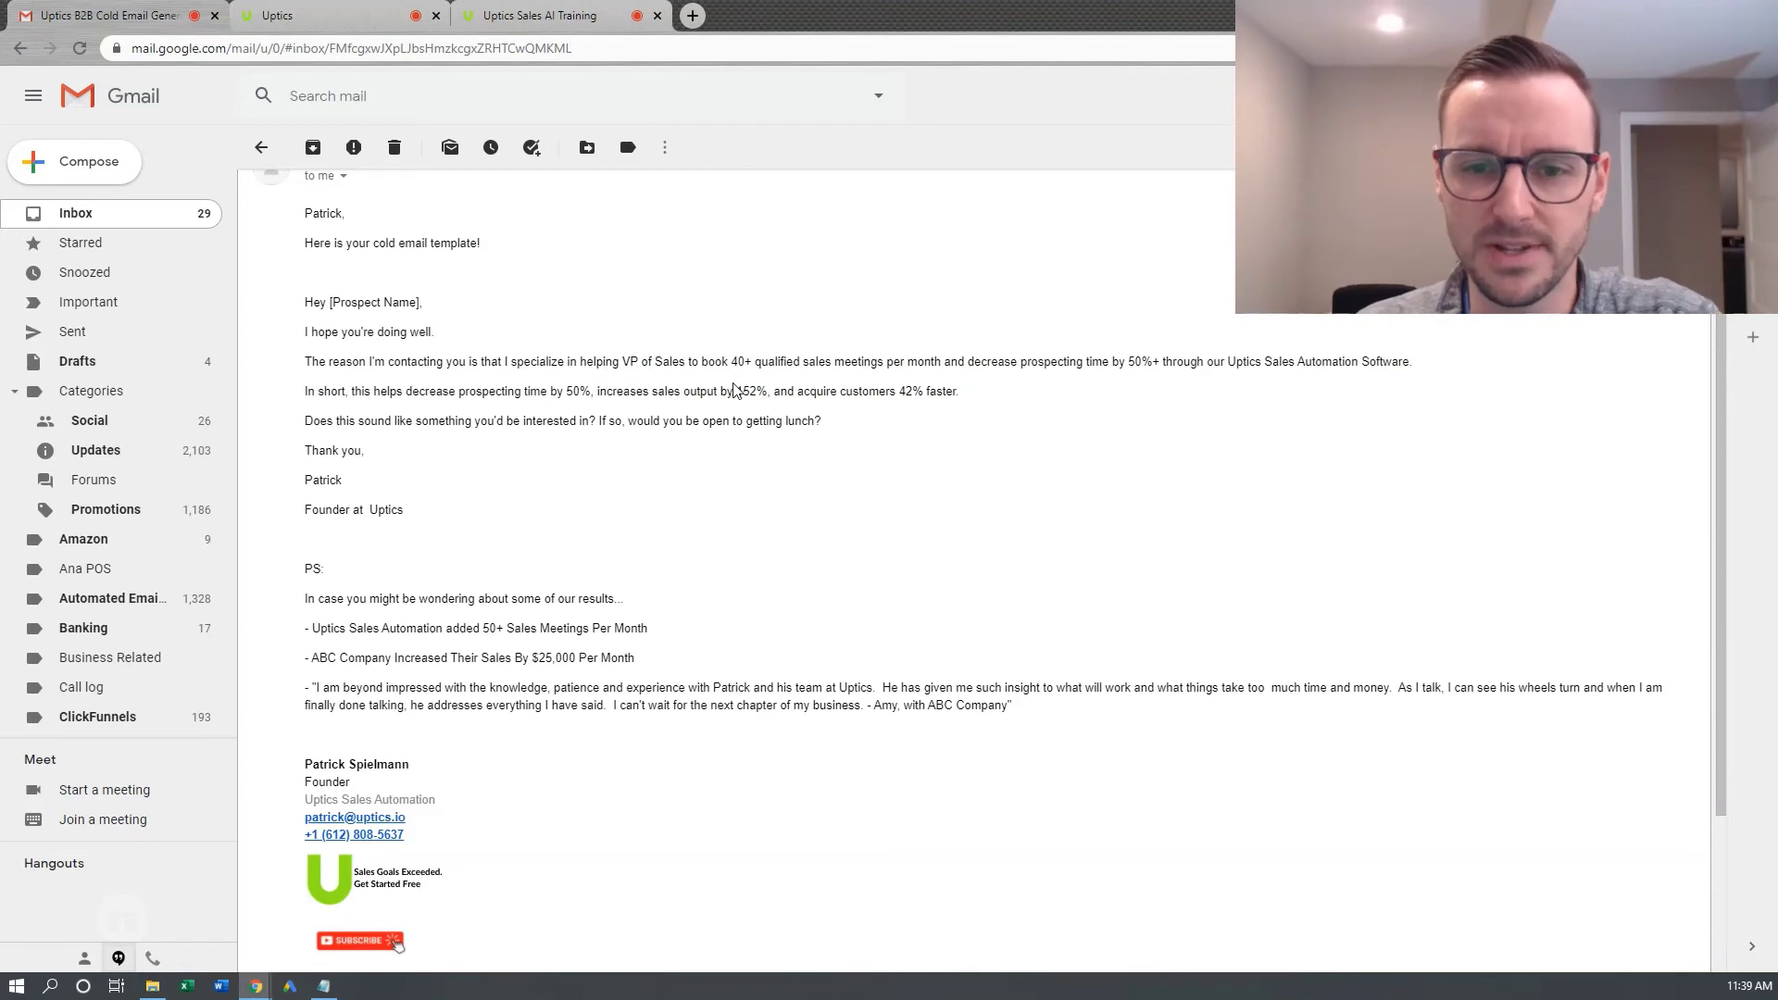
drag(866, 362, 1009, 384)
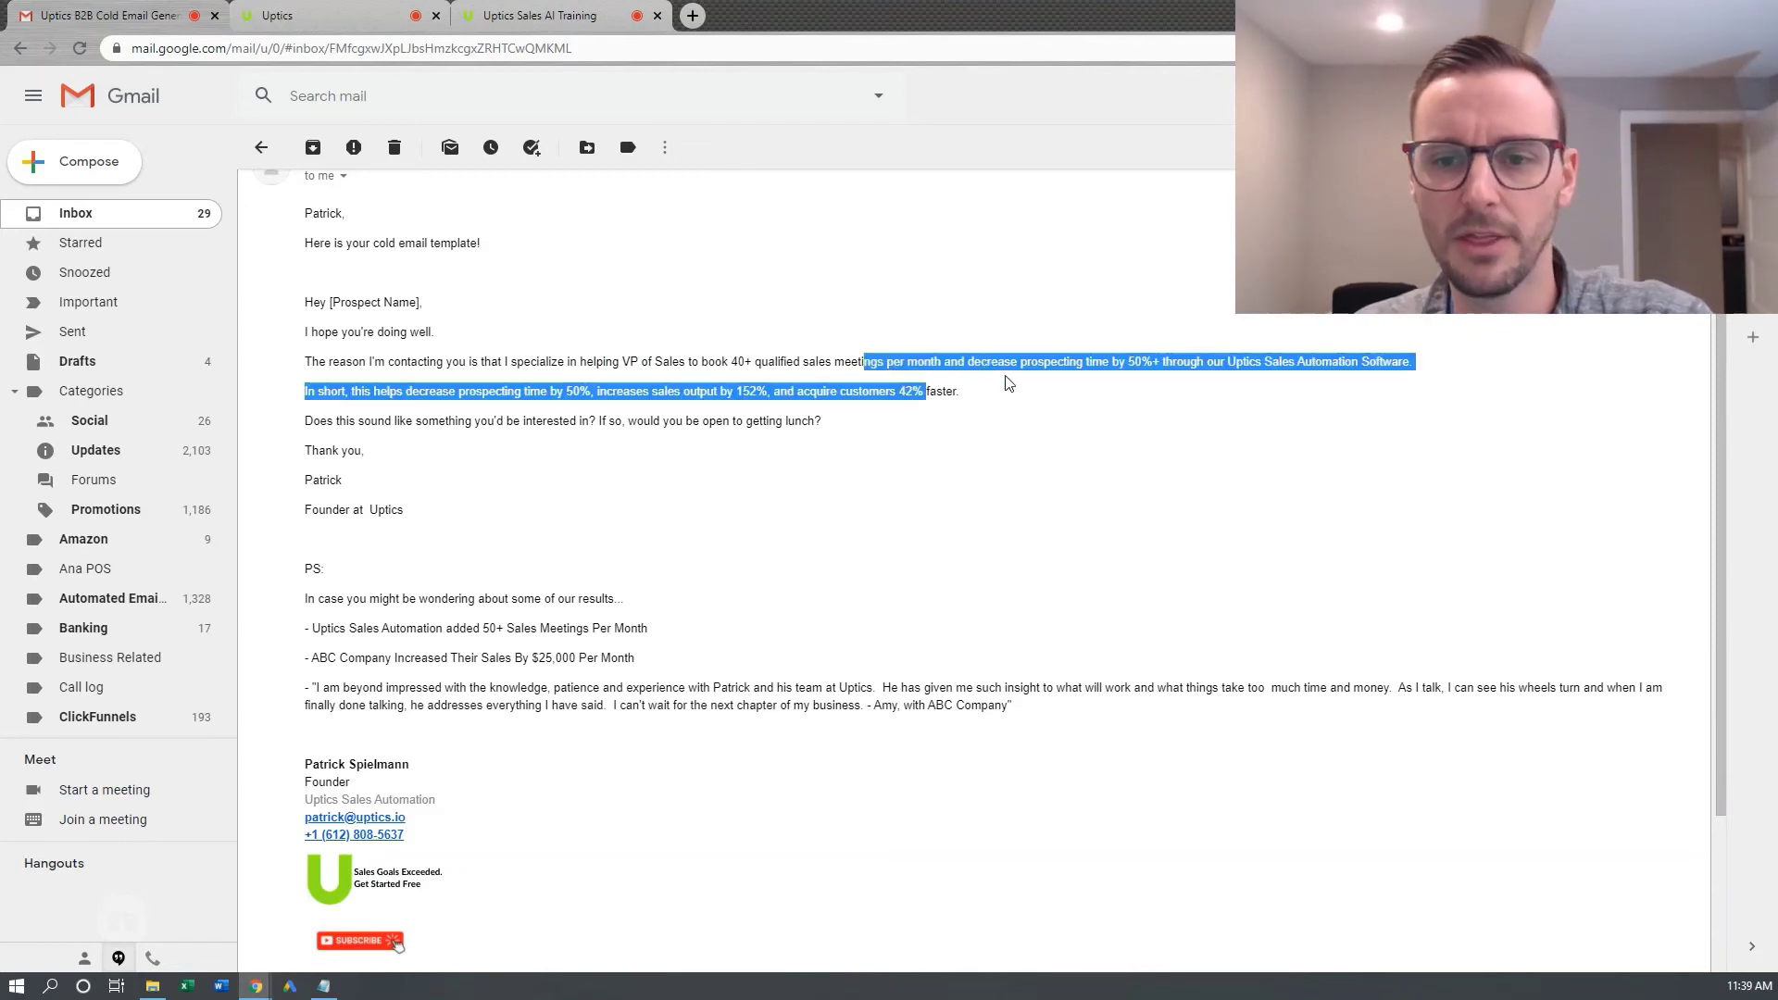
click(1019, 381)
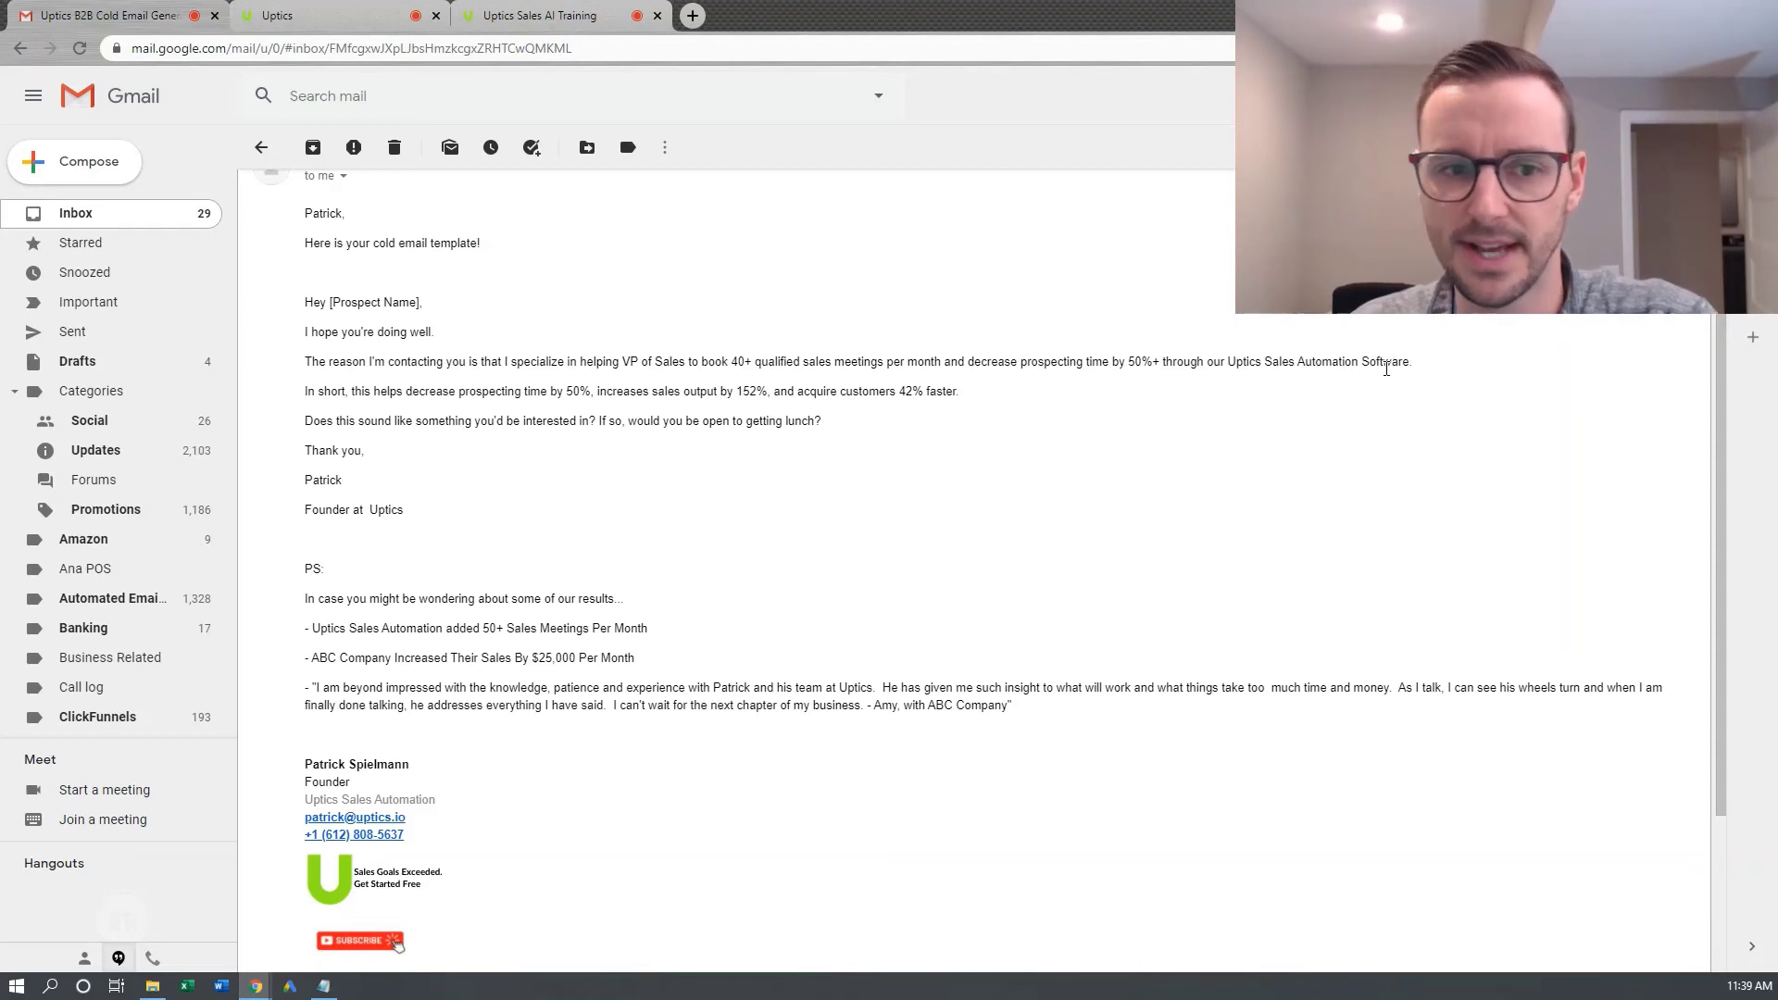
drag(351, 391, 736, 393)
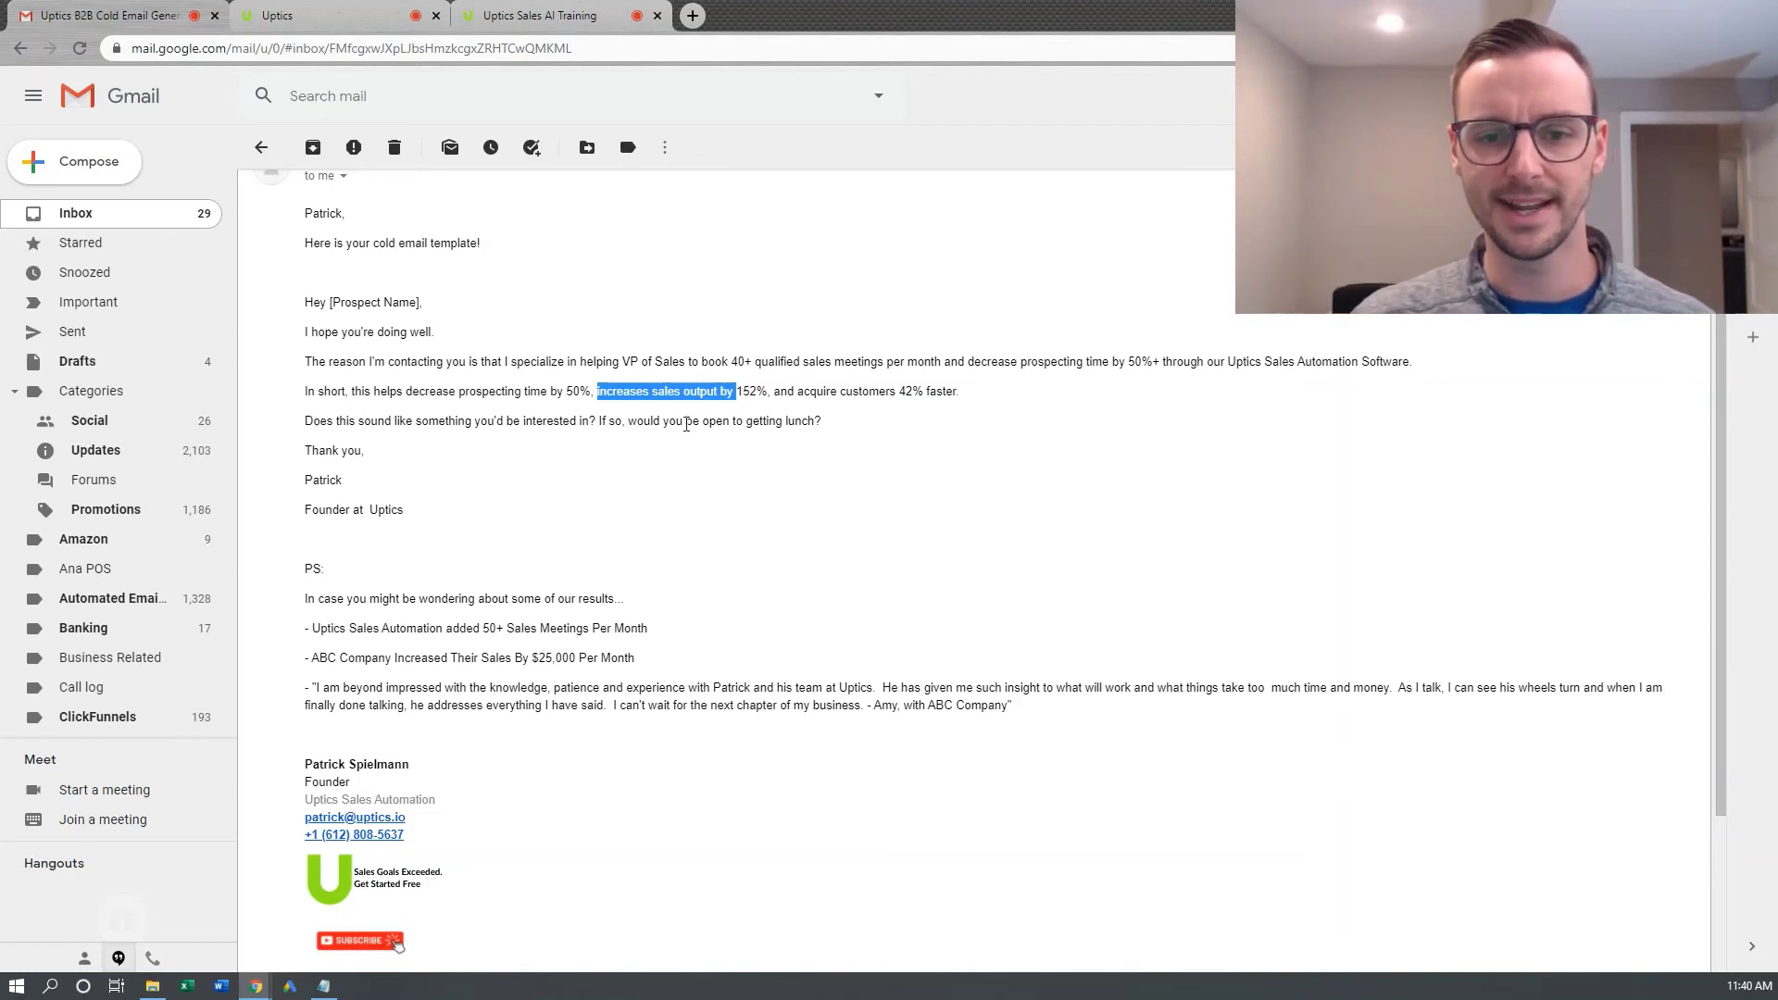
drag(822, 422, 761, 423)
click(322, 449)
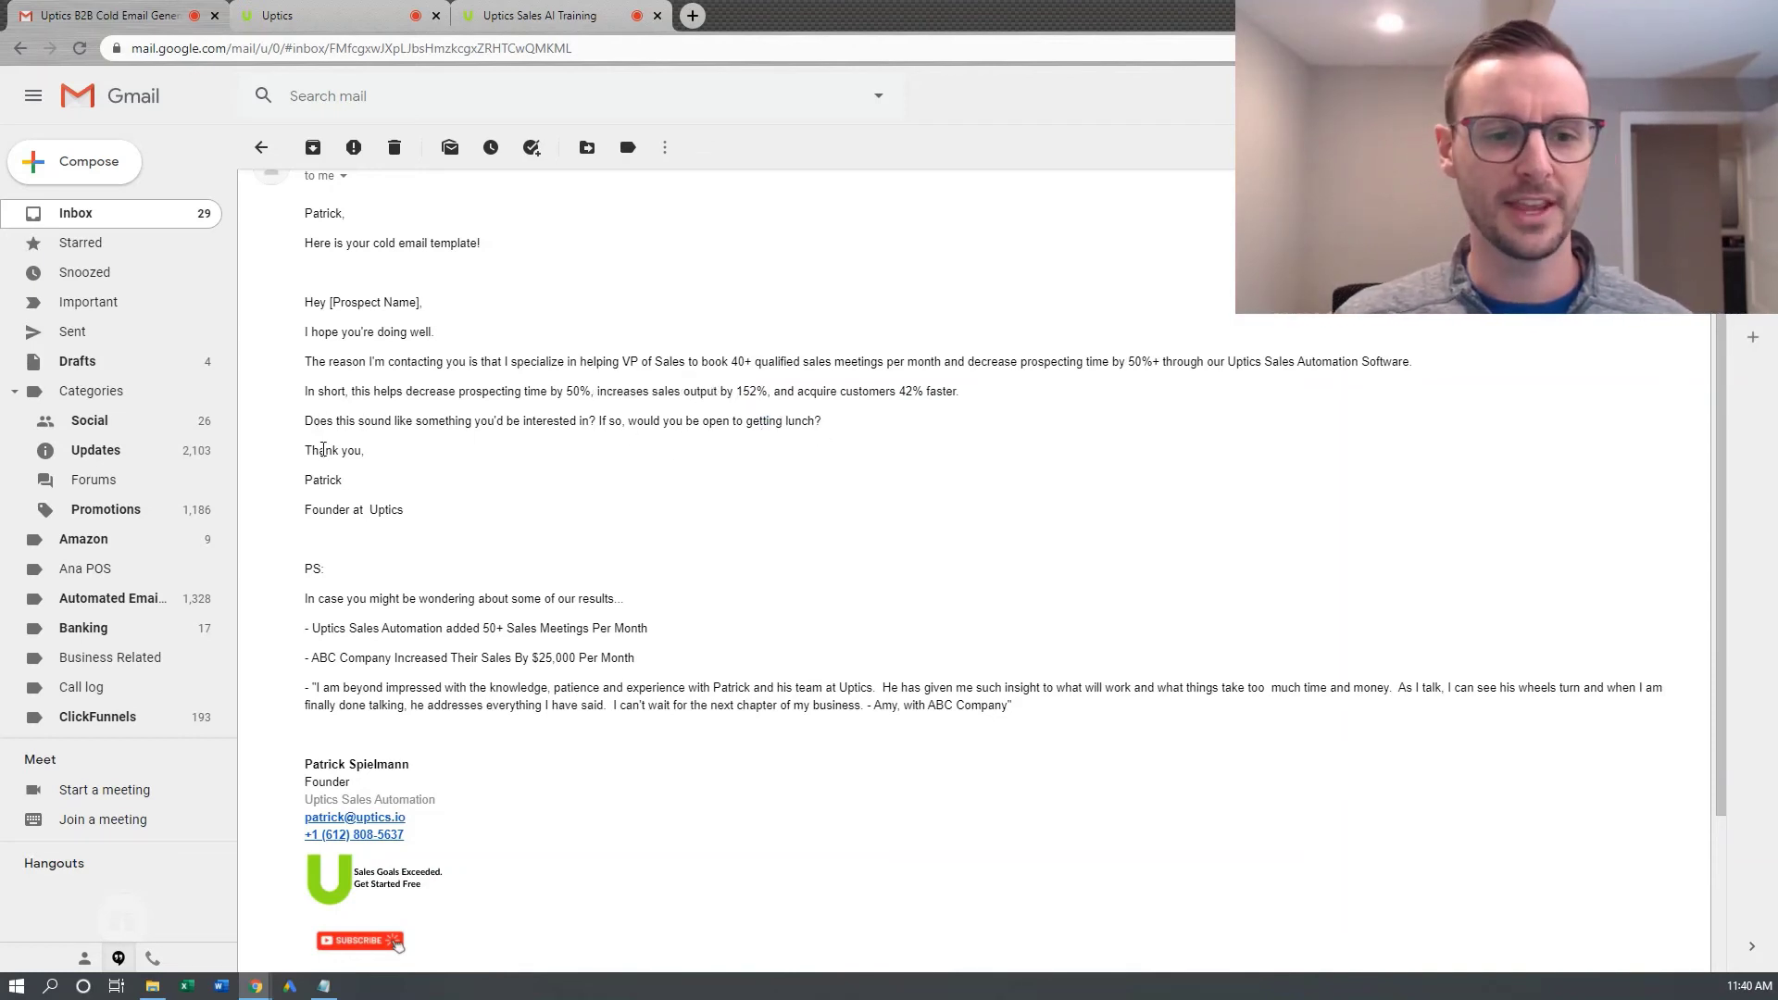
scroll(329, 526, down, 1)
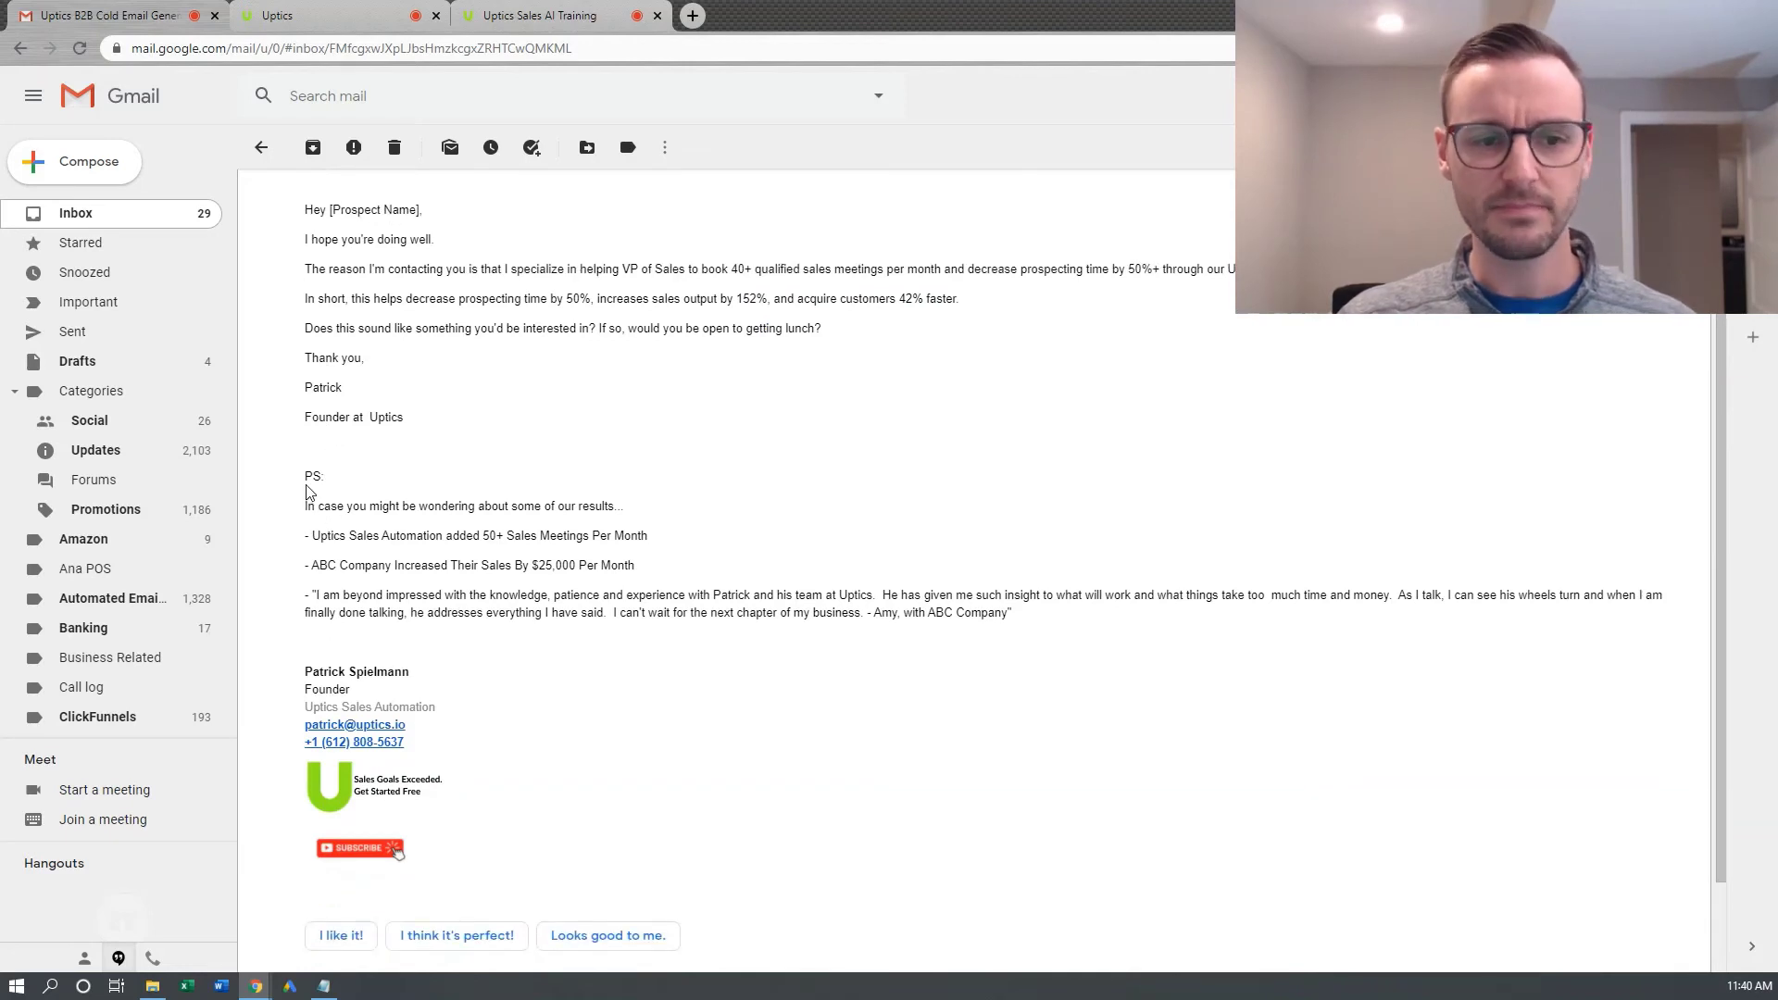
drag(309, 475, 644, 570)
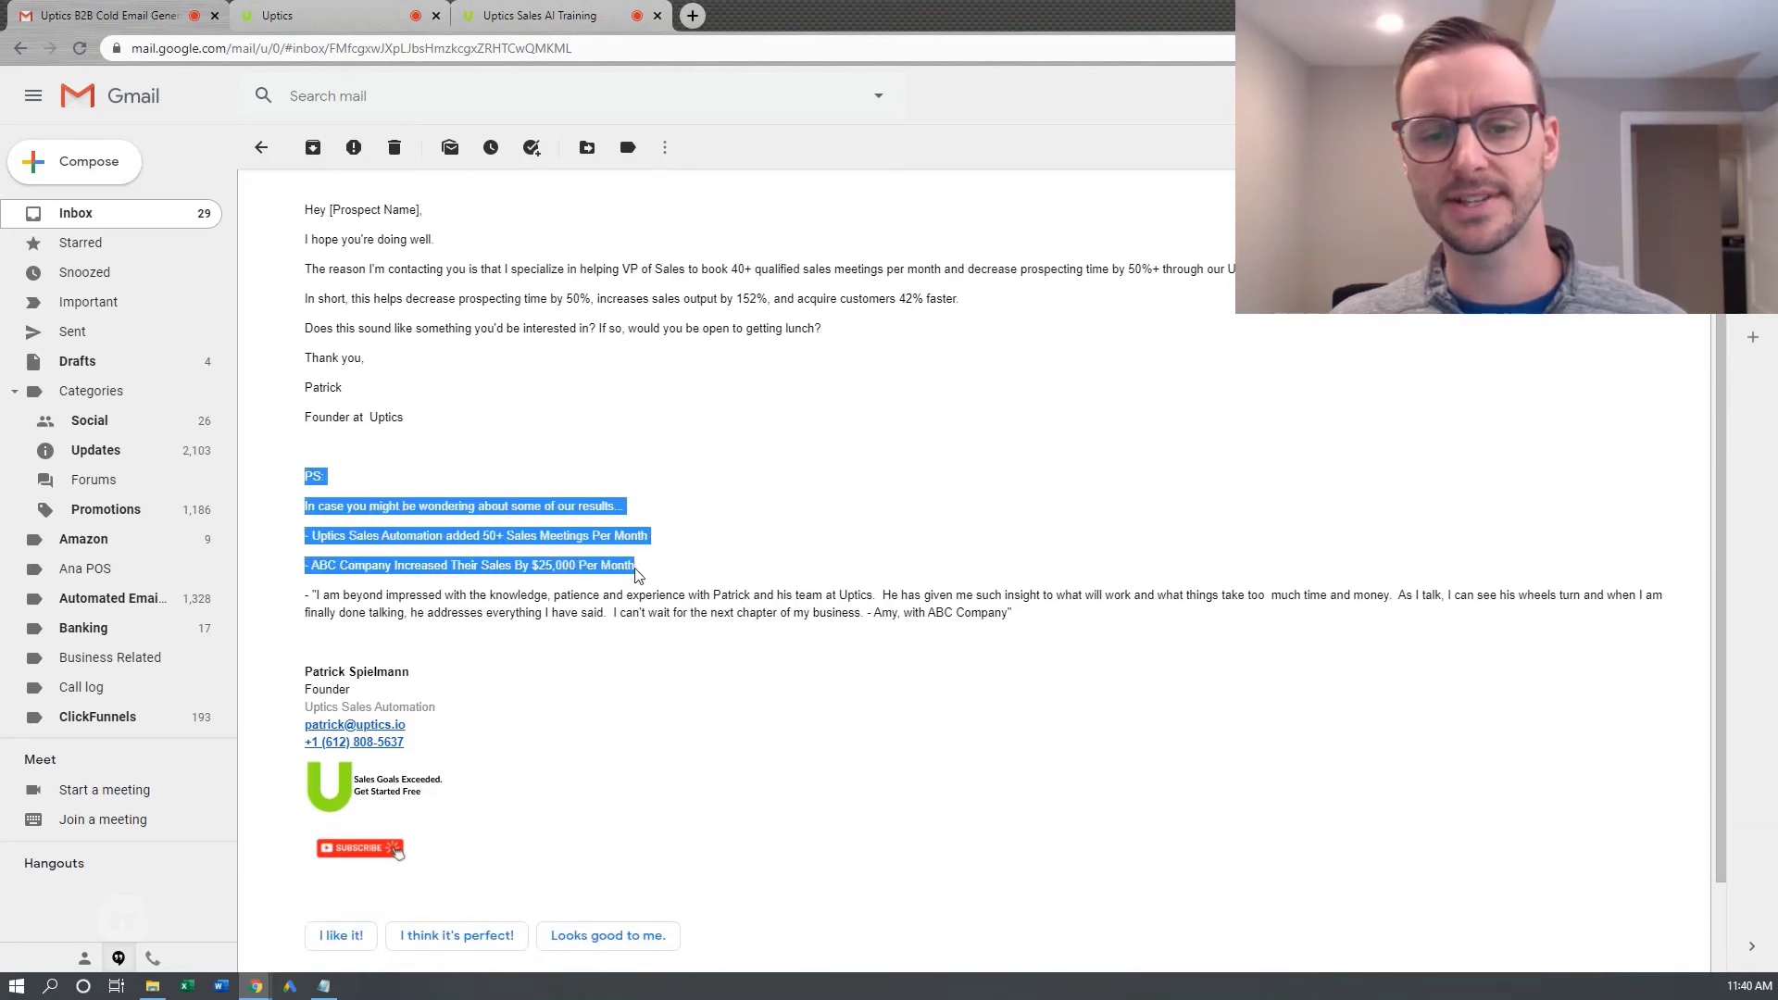
click(688, 556)
drag(349, 508, 587, 509)
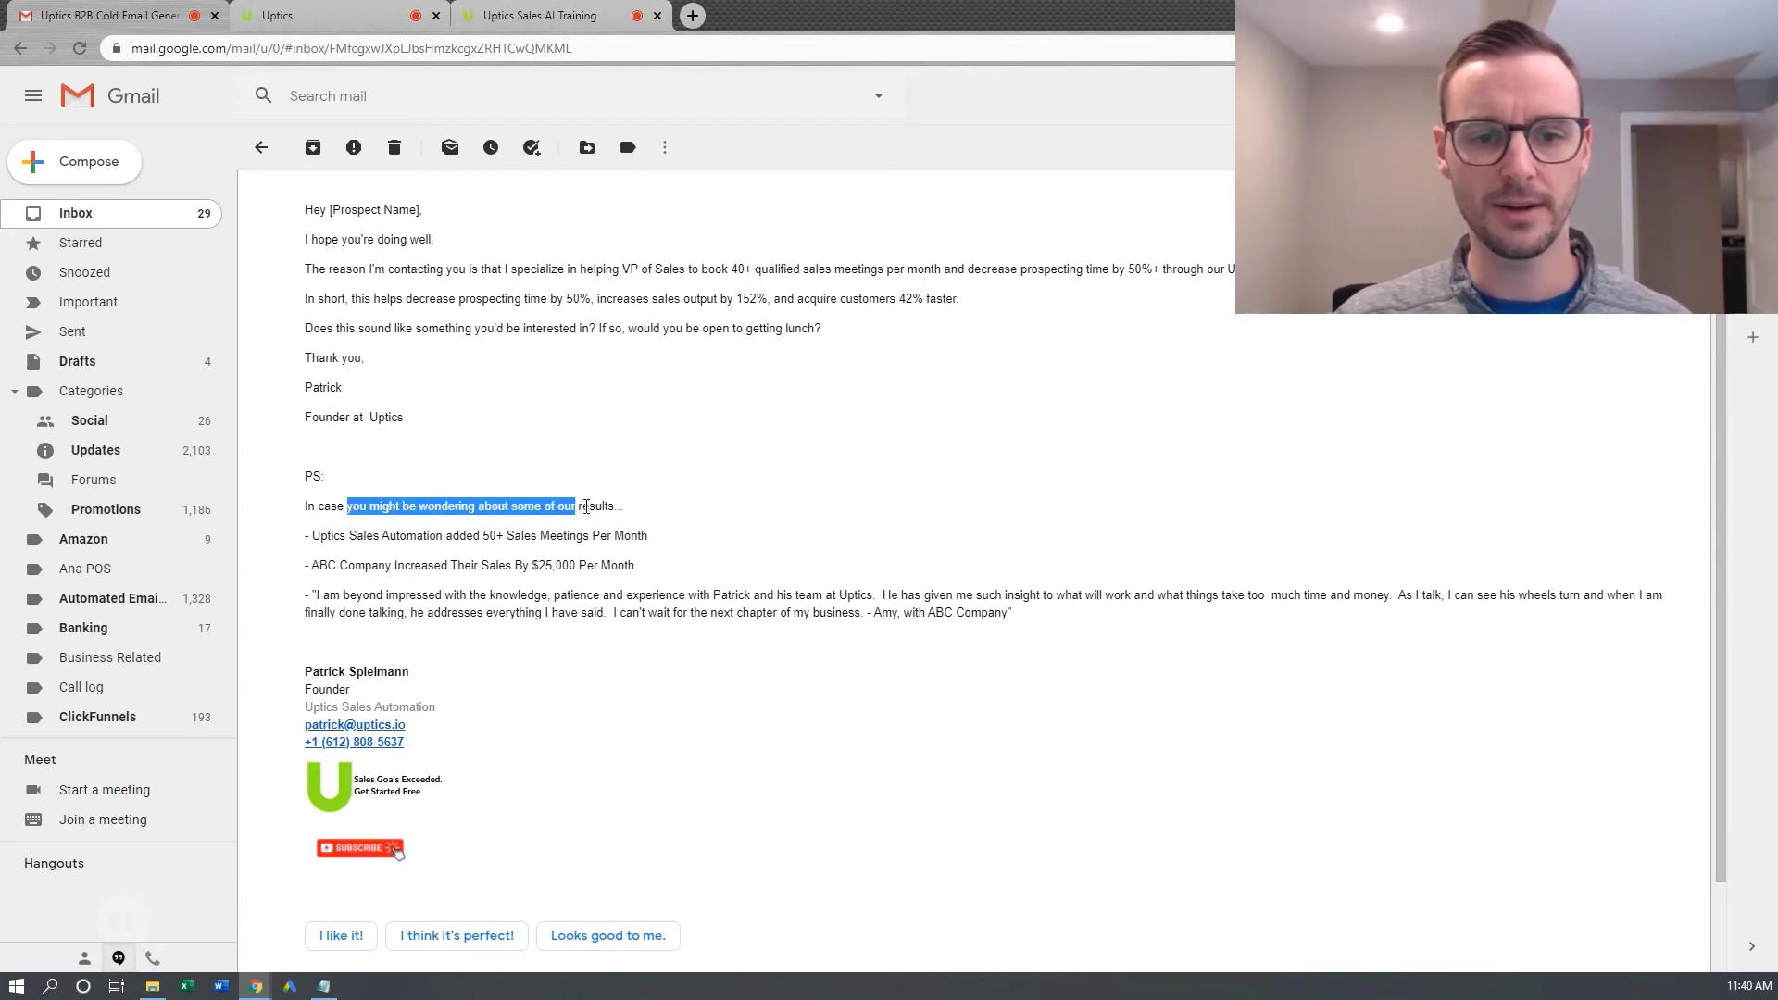
drag(341, 537, 464, 552)
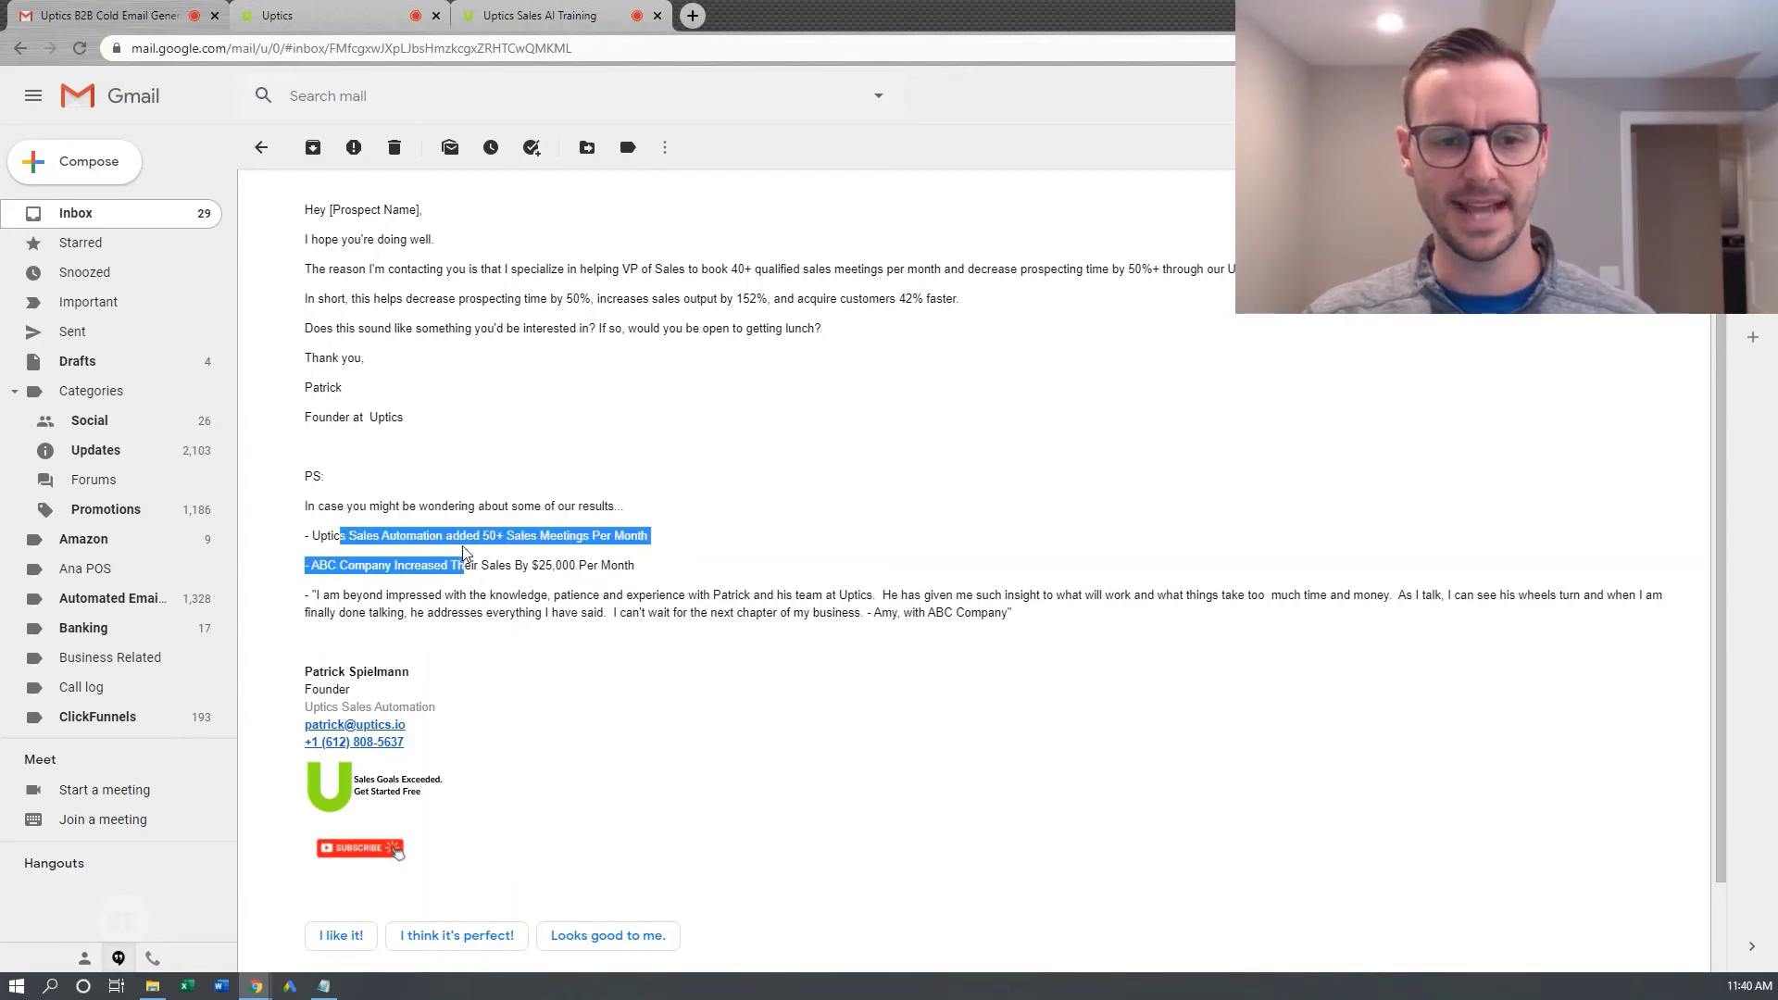
click(459, 557)
drag(348, 565, 470, 565)
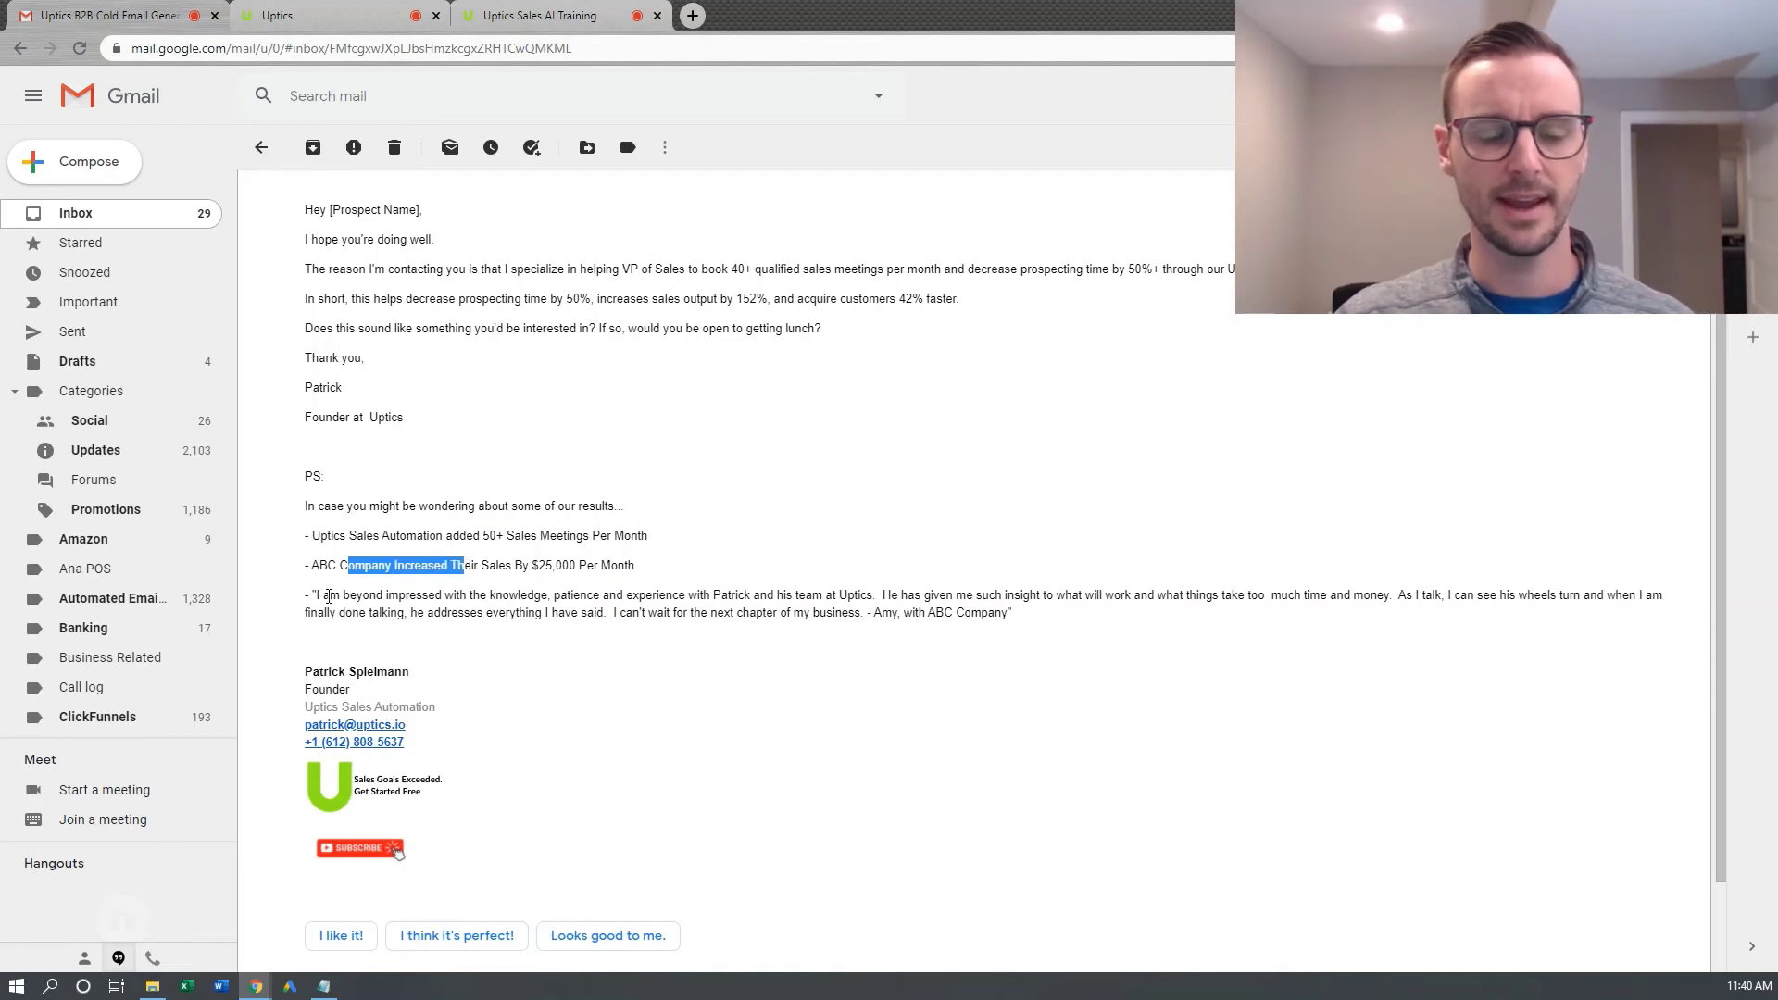
drag(324, 596, 418, 595)
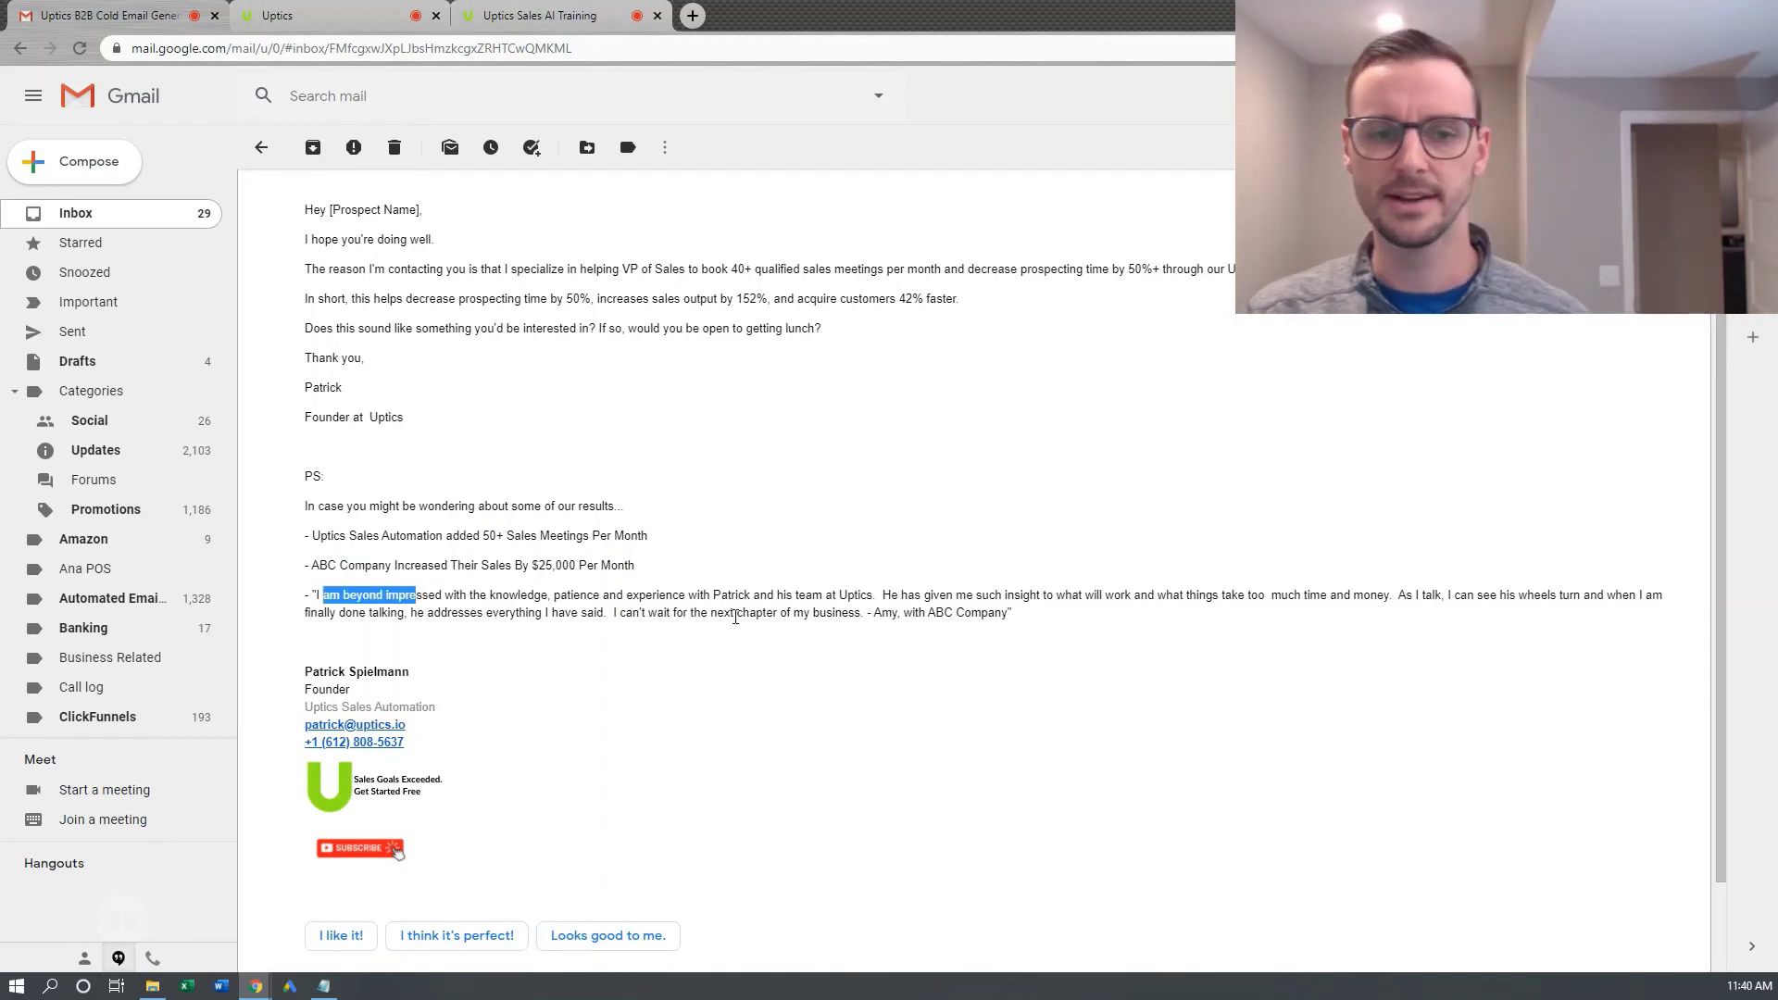
scroll(734, 617, up, 1)
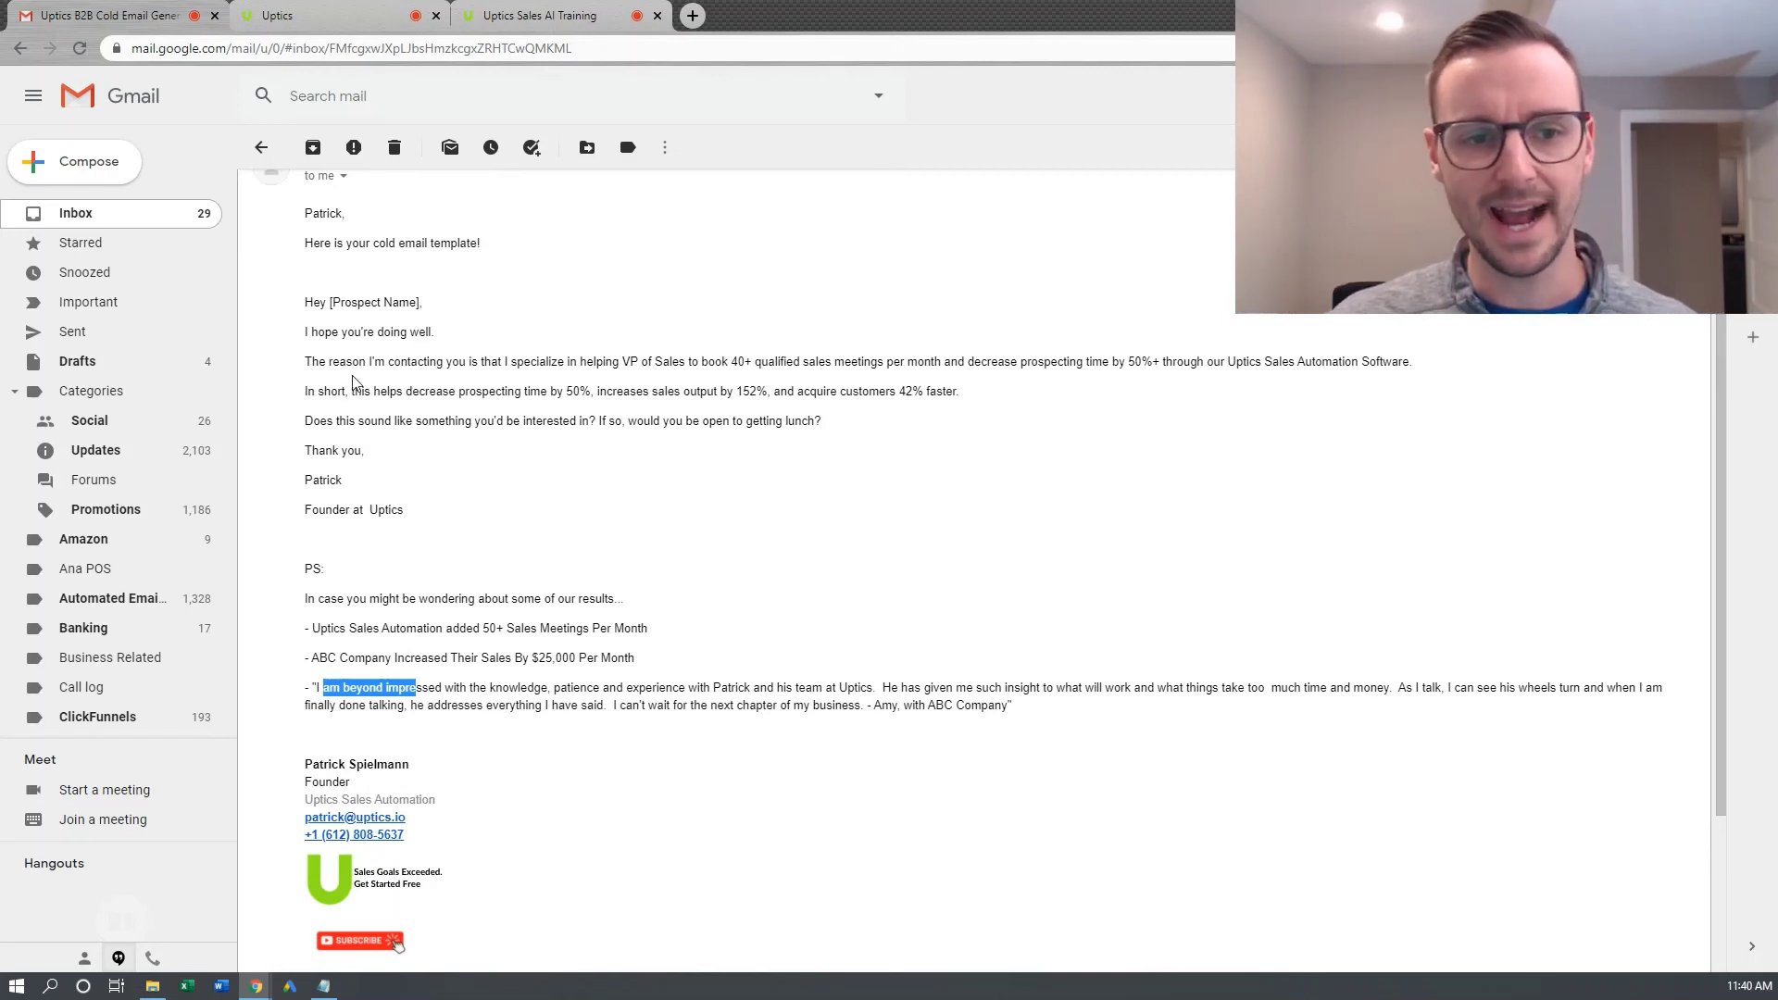
drag(348, 362, 765, 362)
click(609, 362)
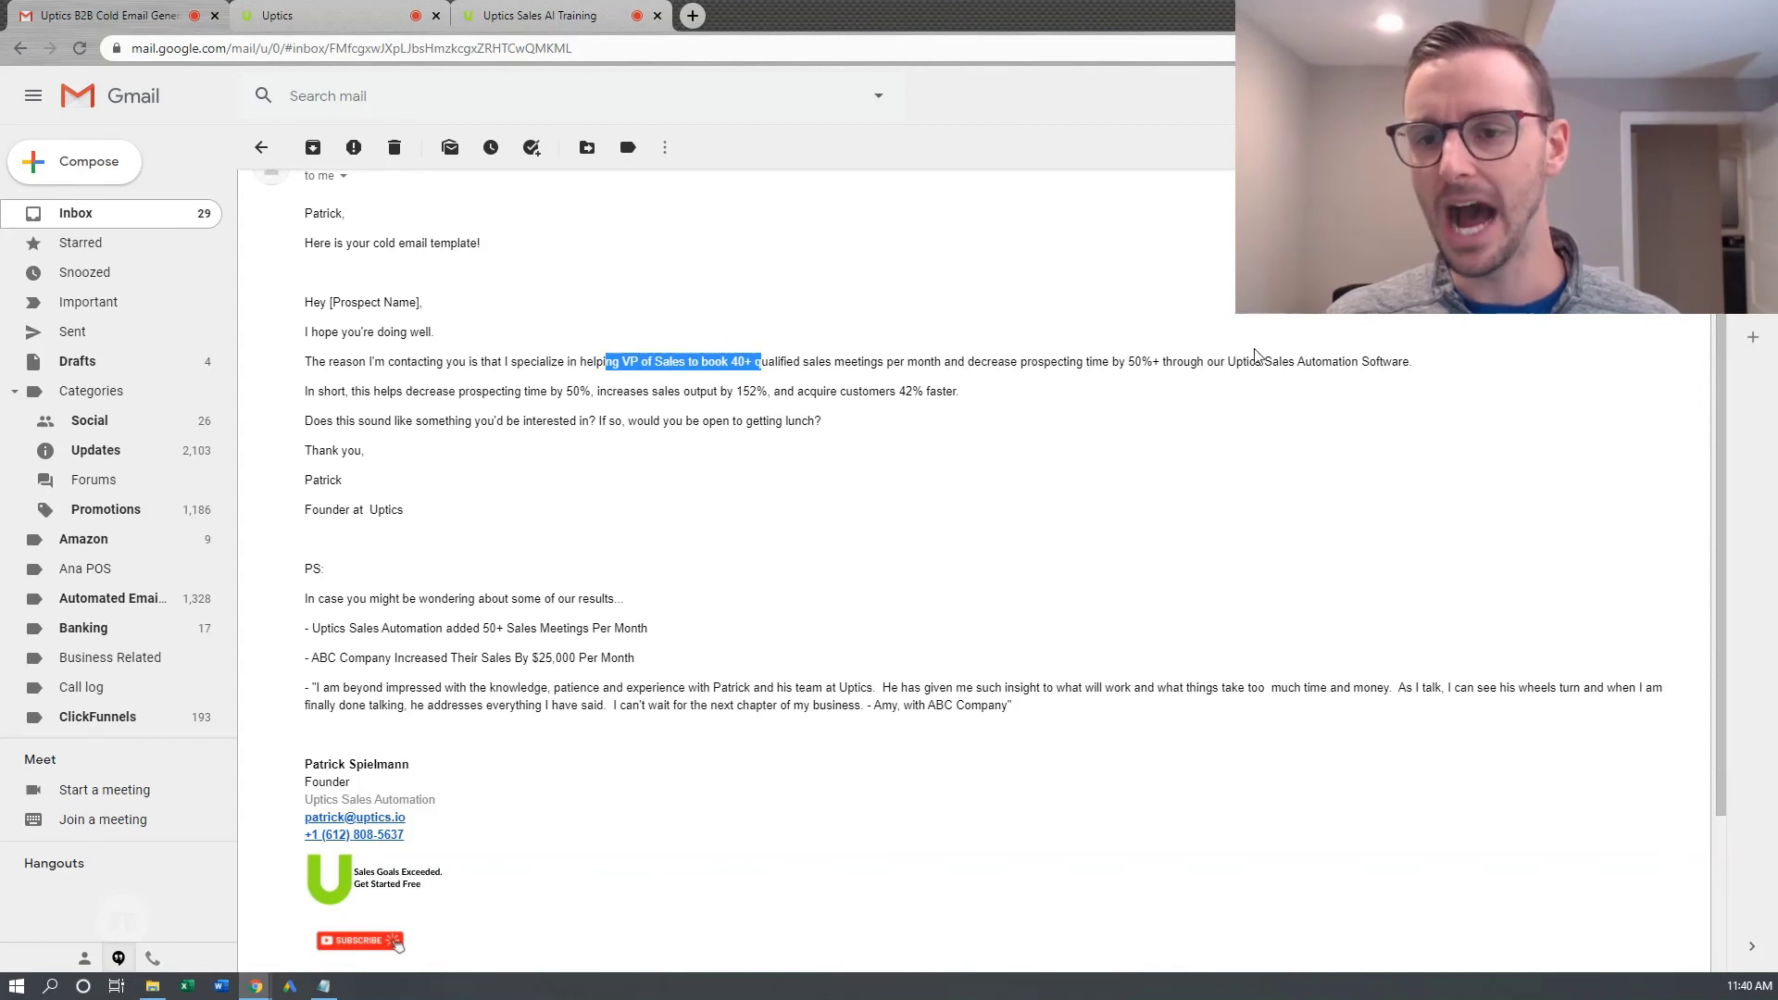
drag(1242, 361, 1354, 364)
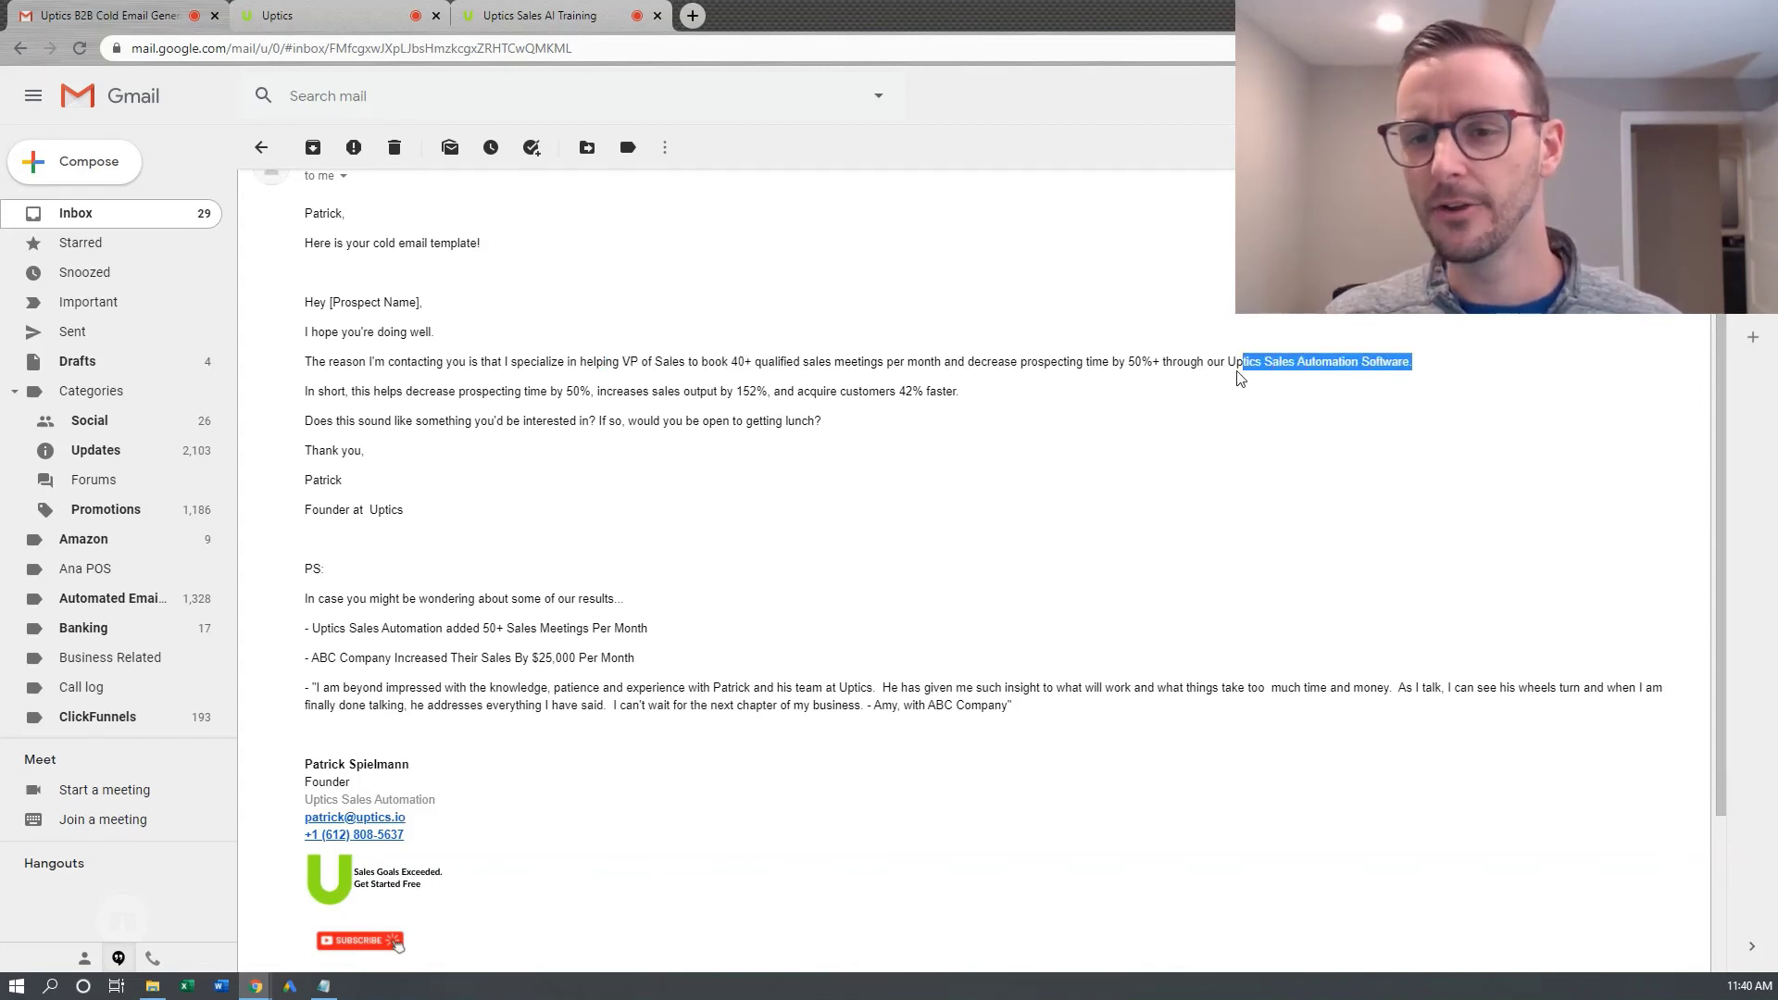
drag(1226, 361, 1337, 360)
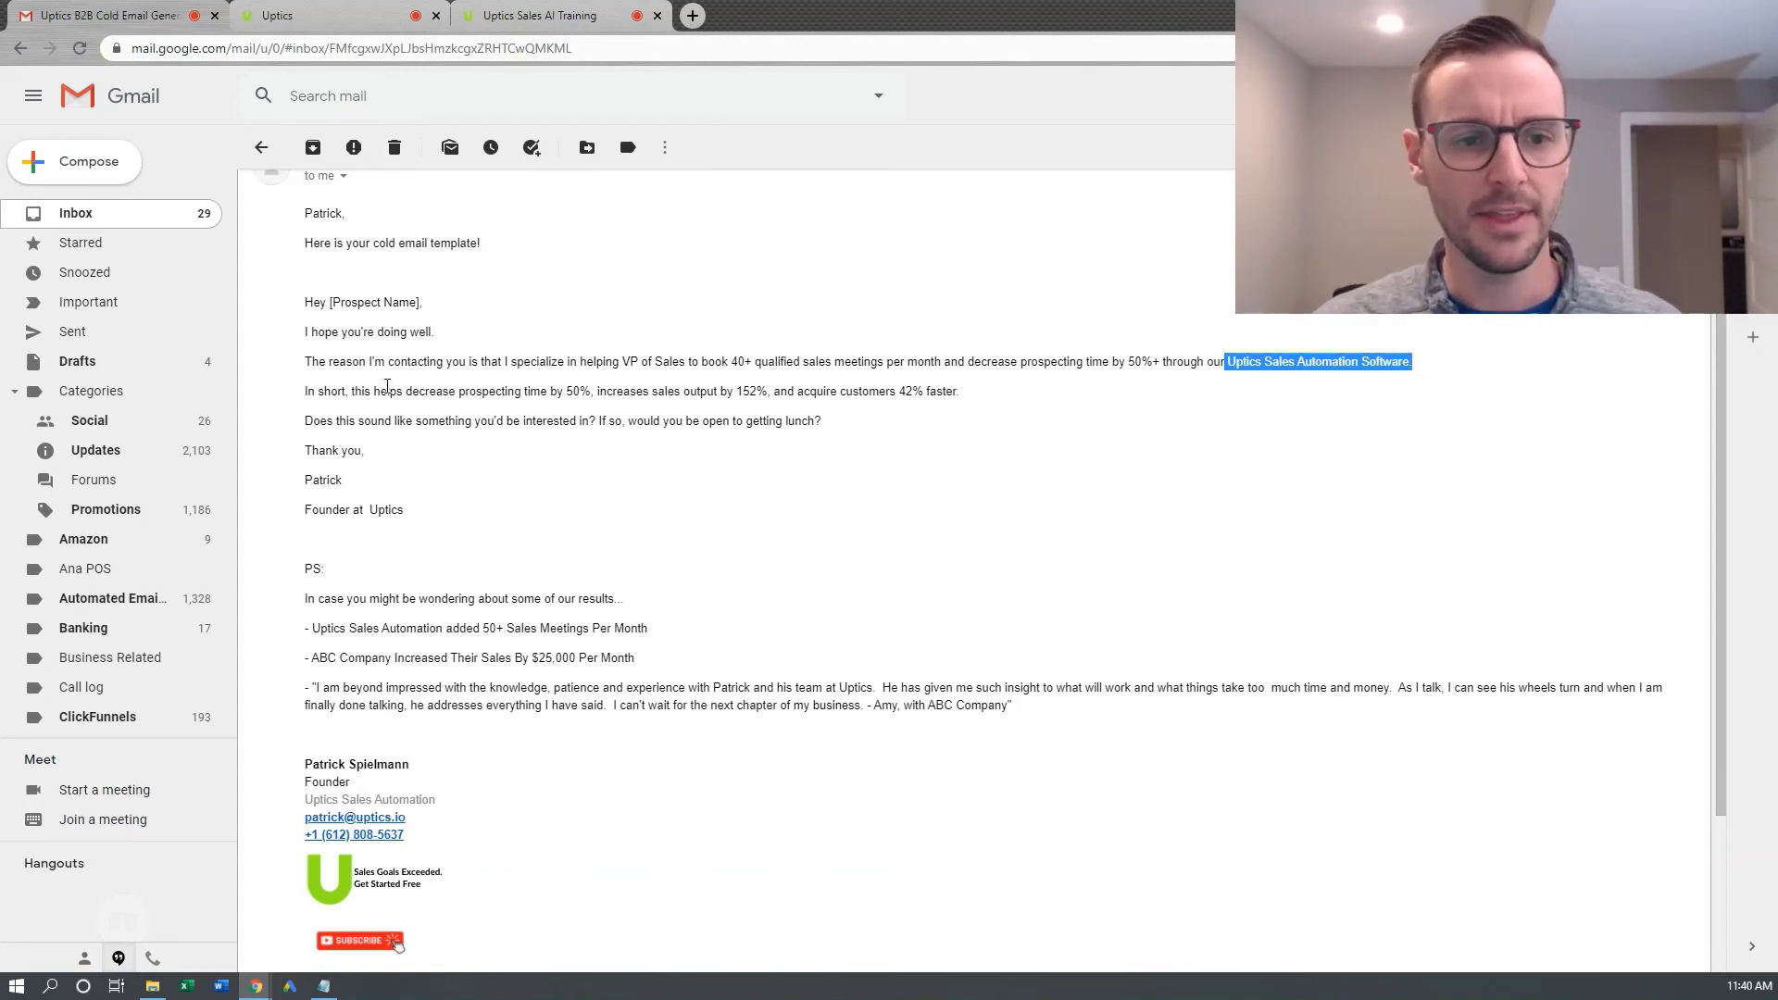
drag(317, 391, 965, 391)
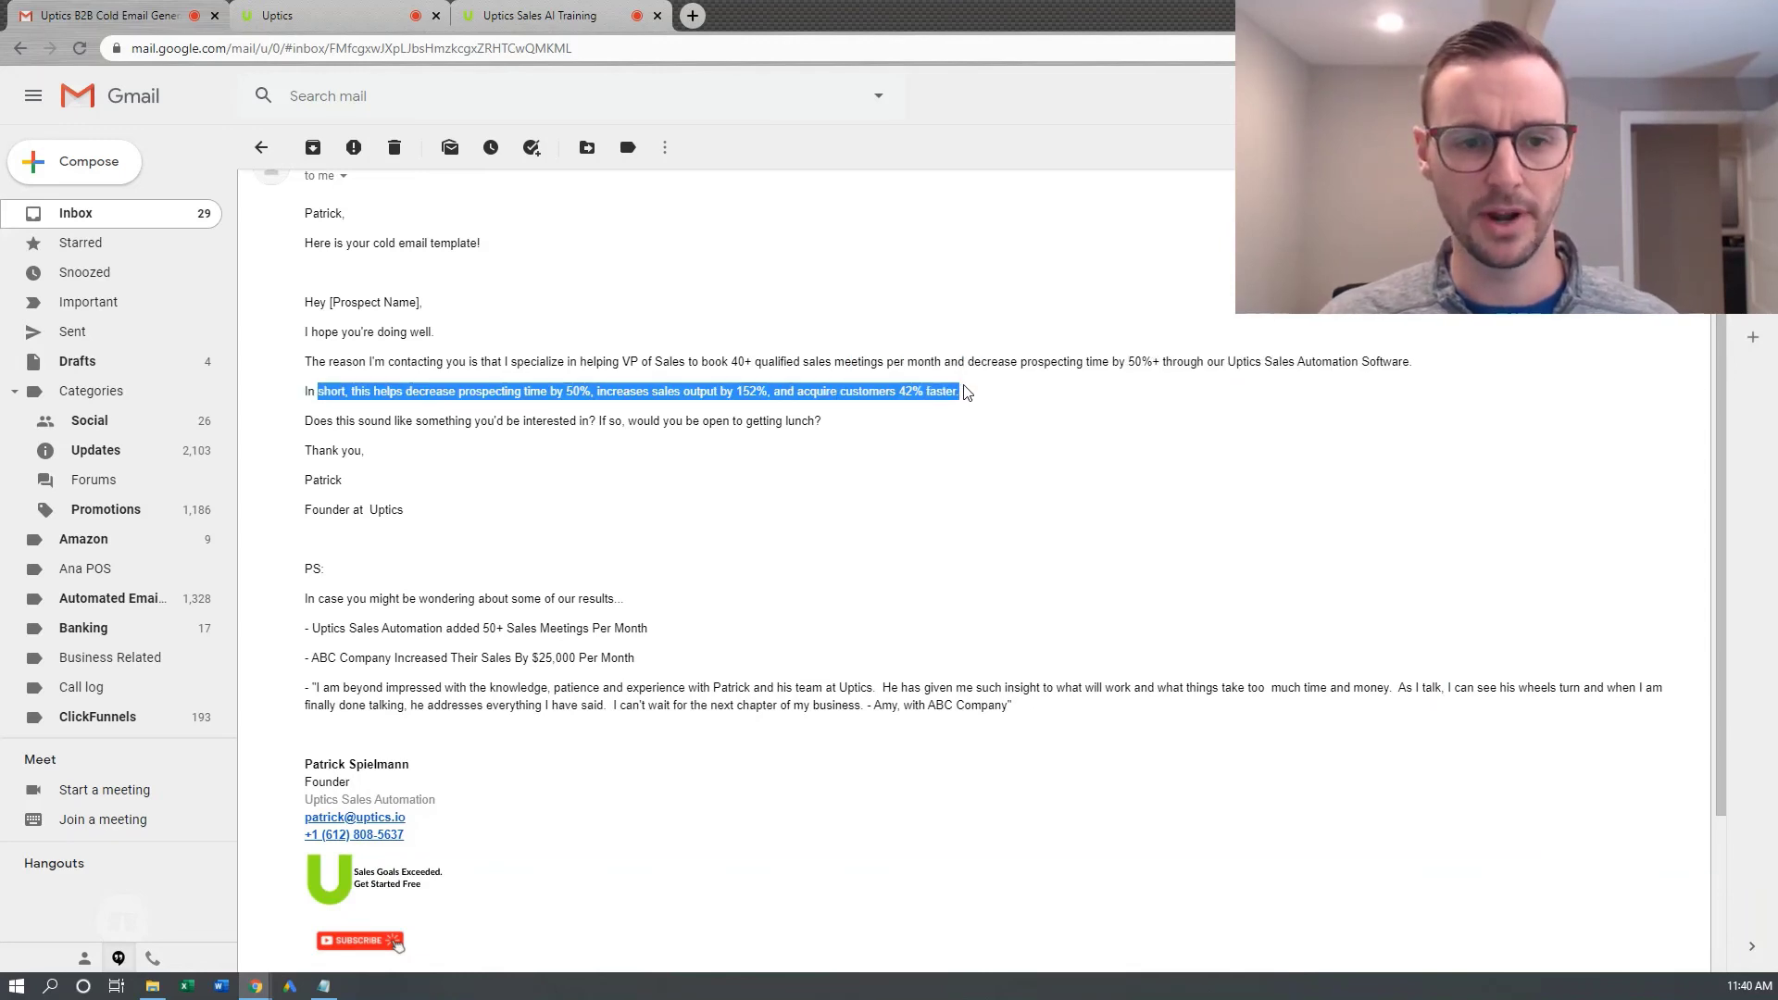
drag(320, 420, 851, 414)
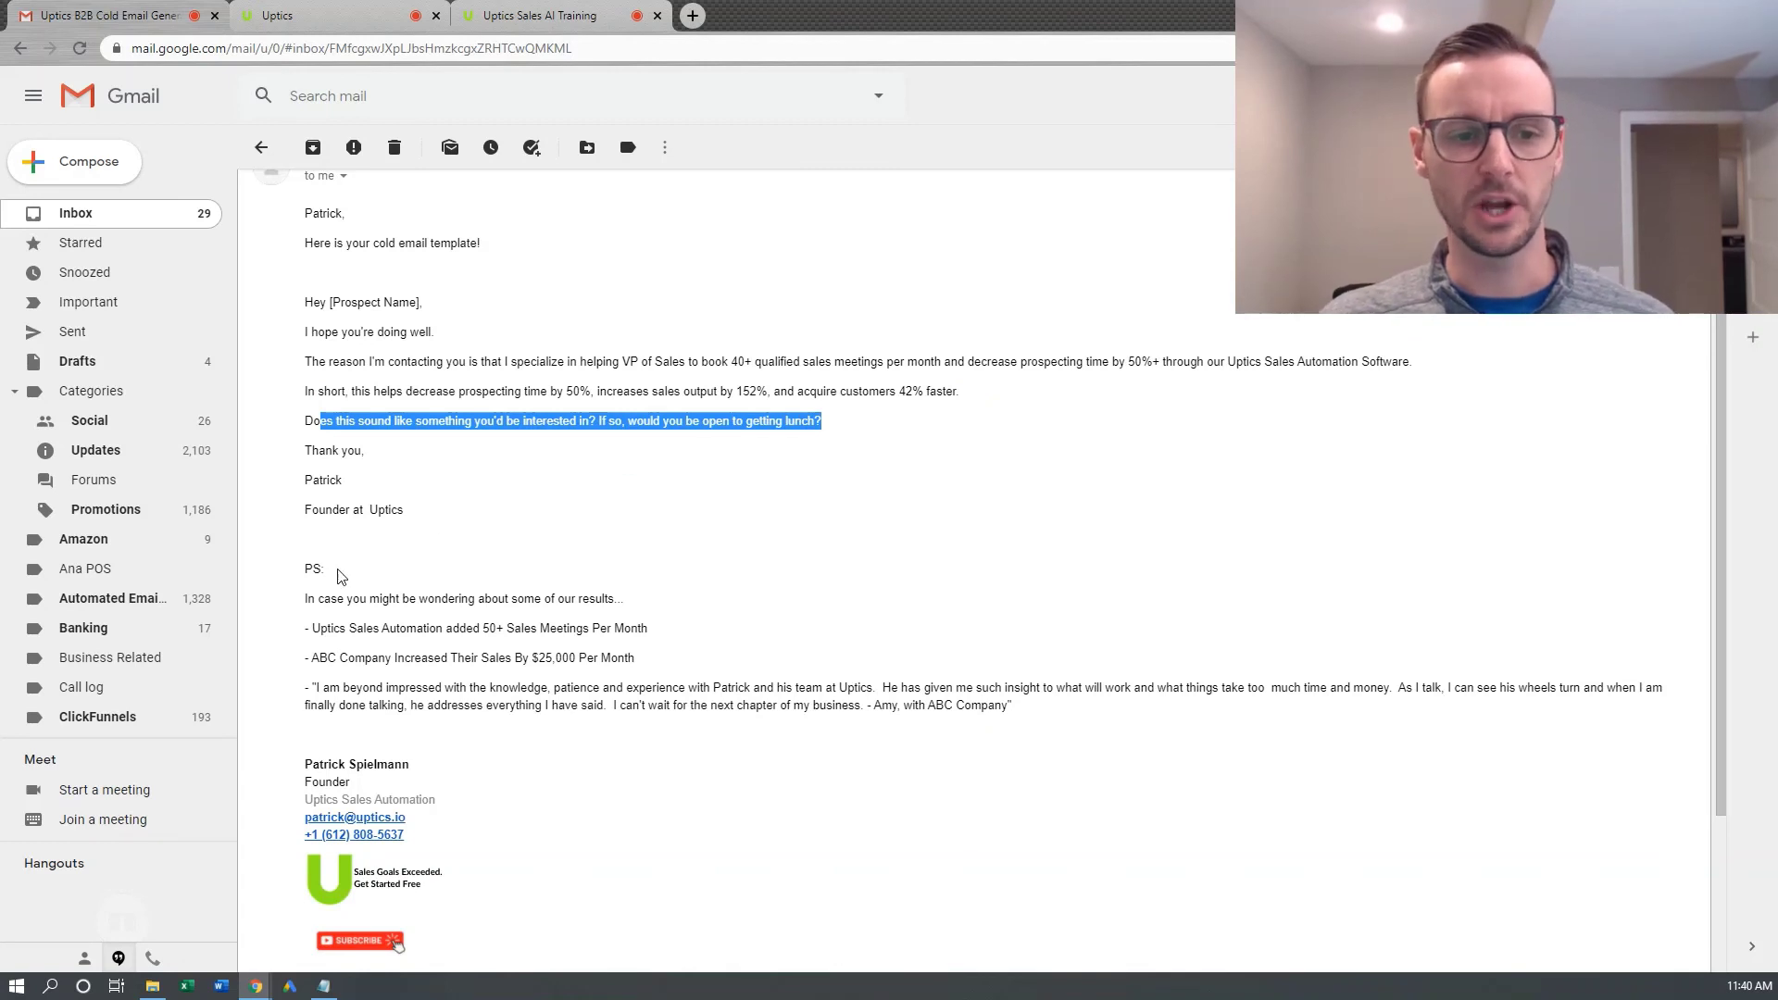
drag(309, 568, 616, 705)
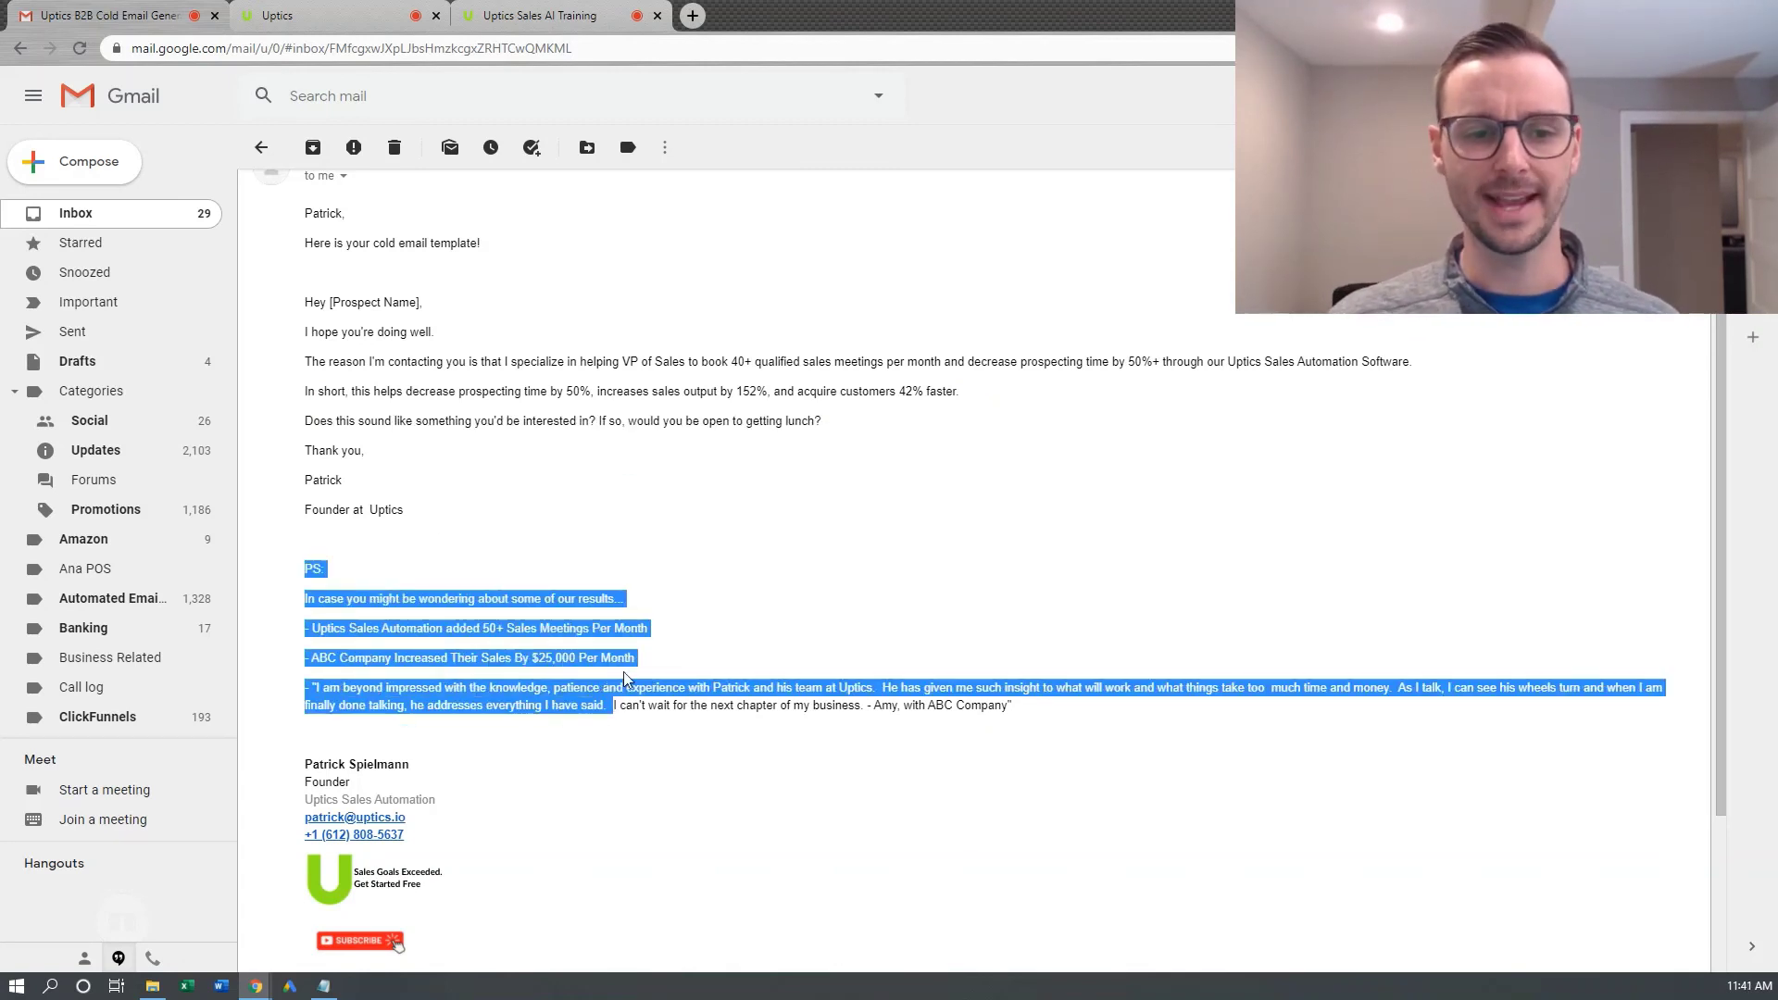
click(537, 586)
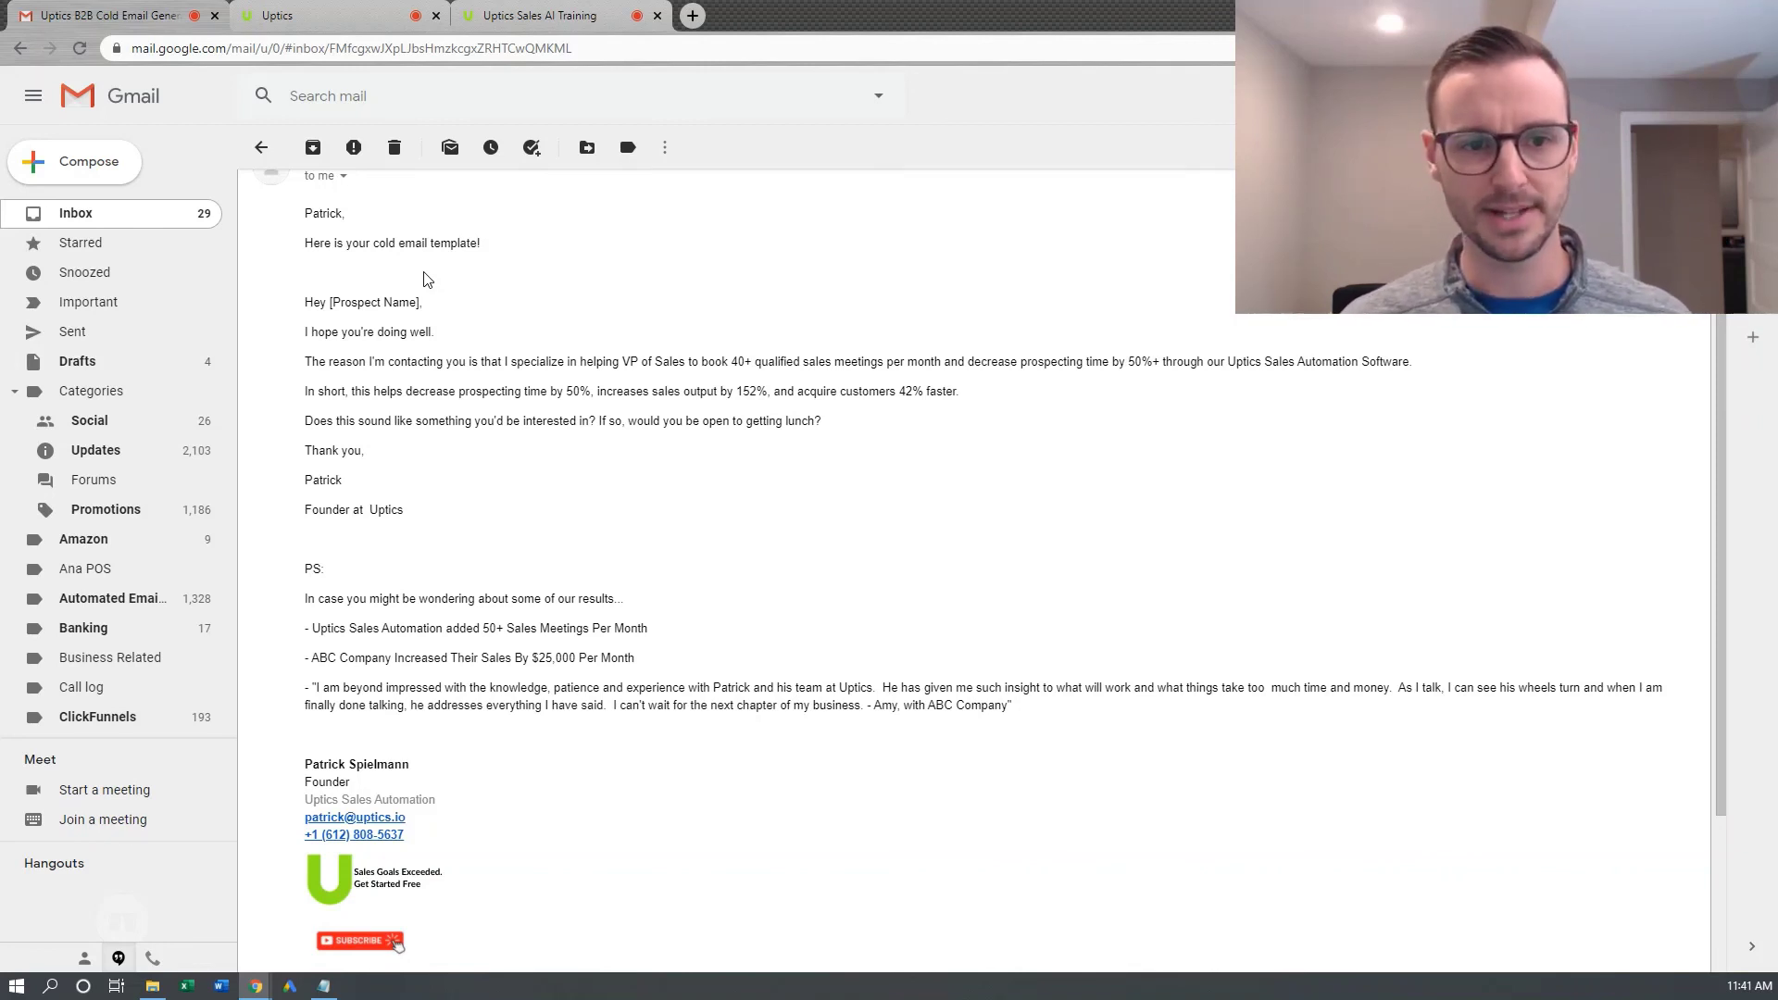
Copy the Gmail cold email from 'Hey [Prospect Name],' through the testimonial, then open Uptics Templates
drag(306, 539, 307, 272)
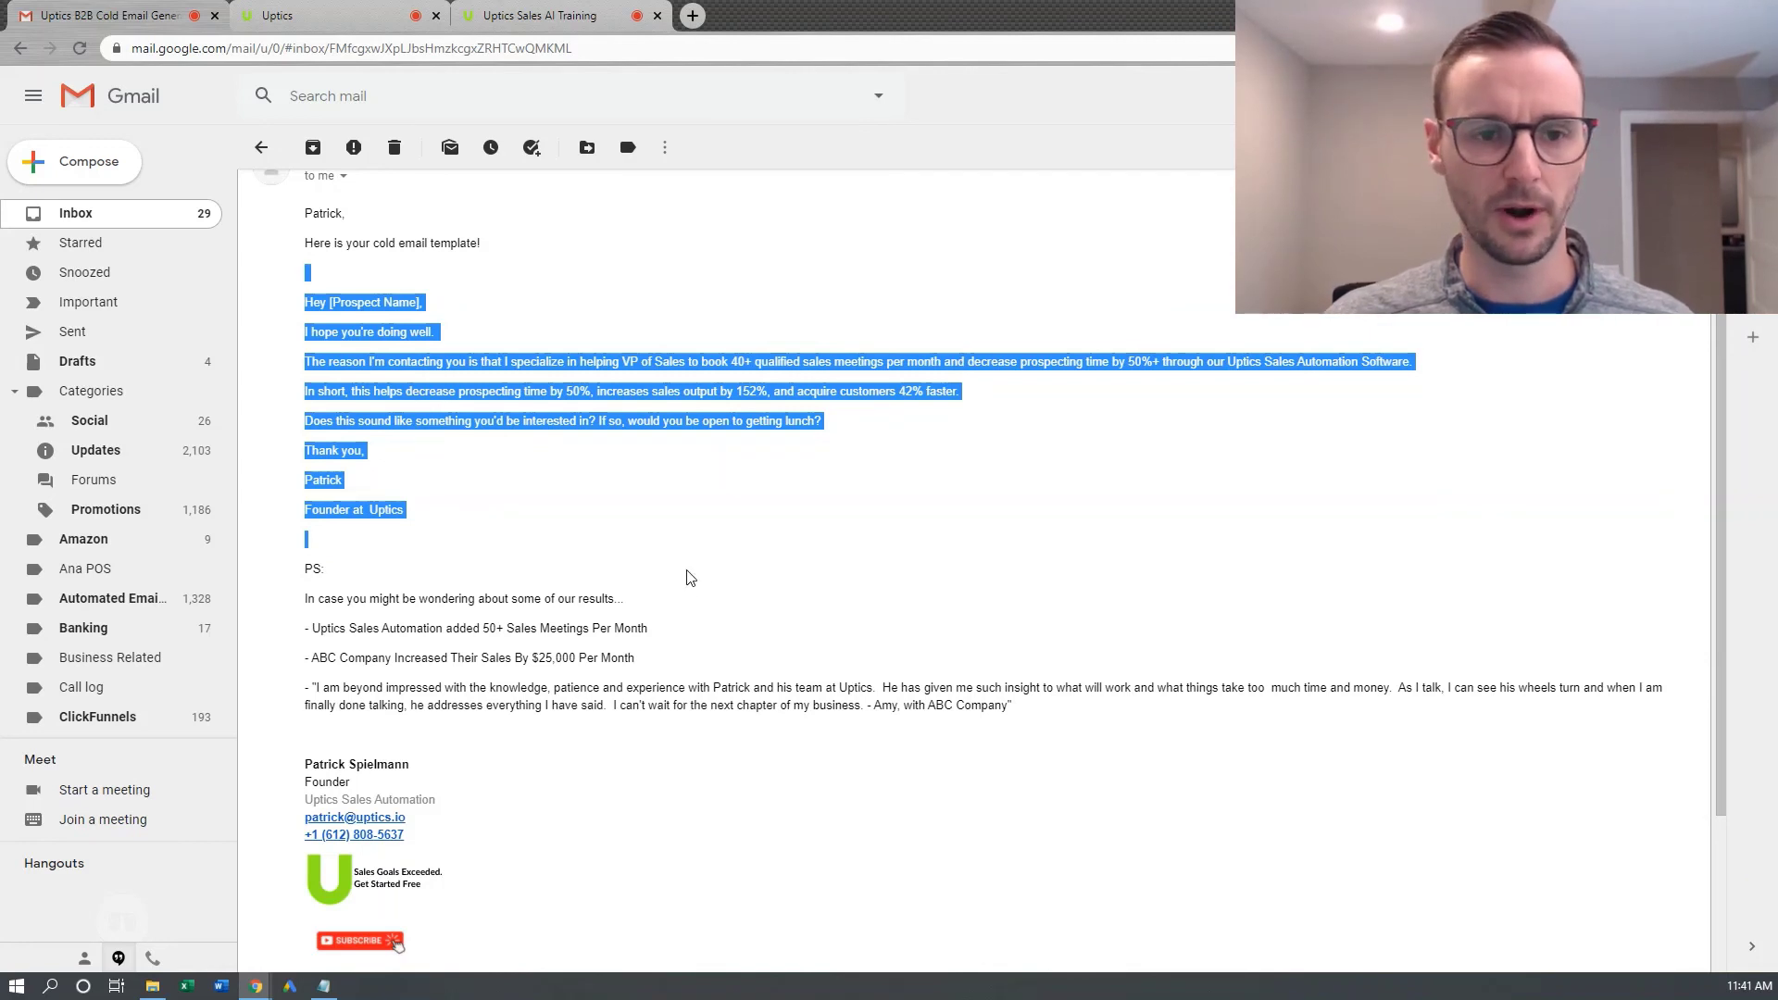
click(556, 505)
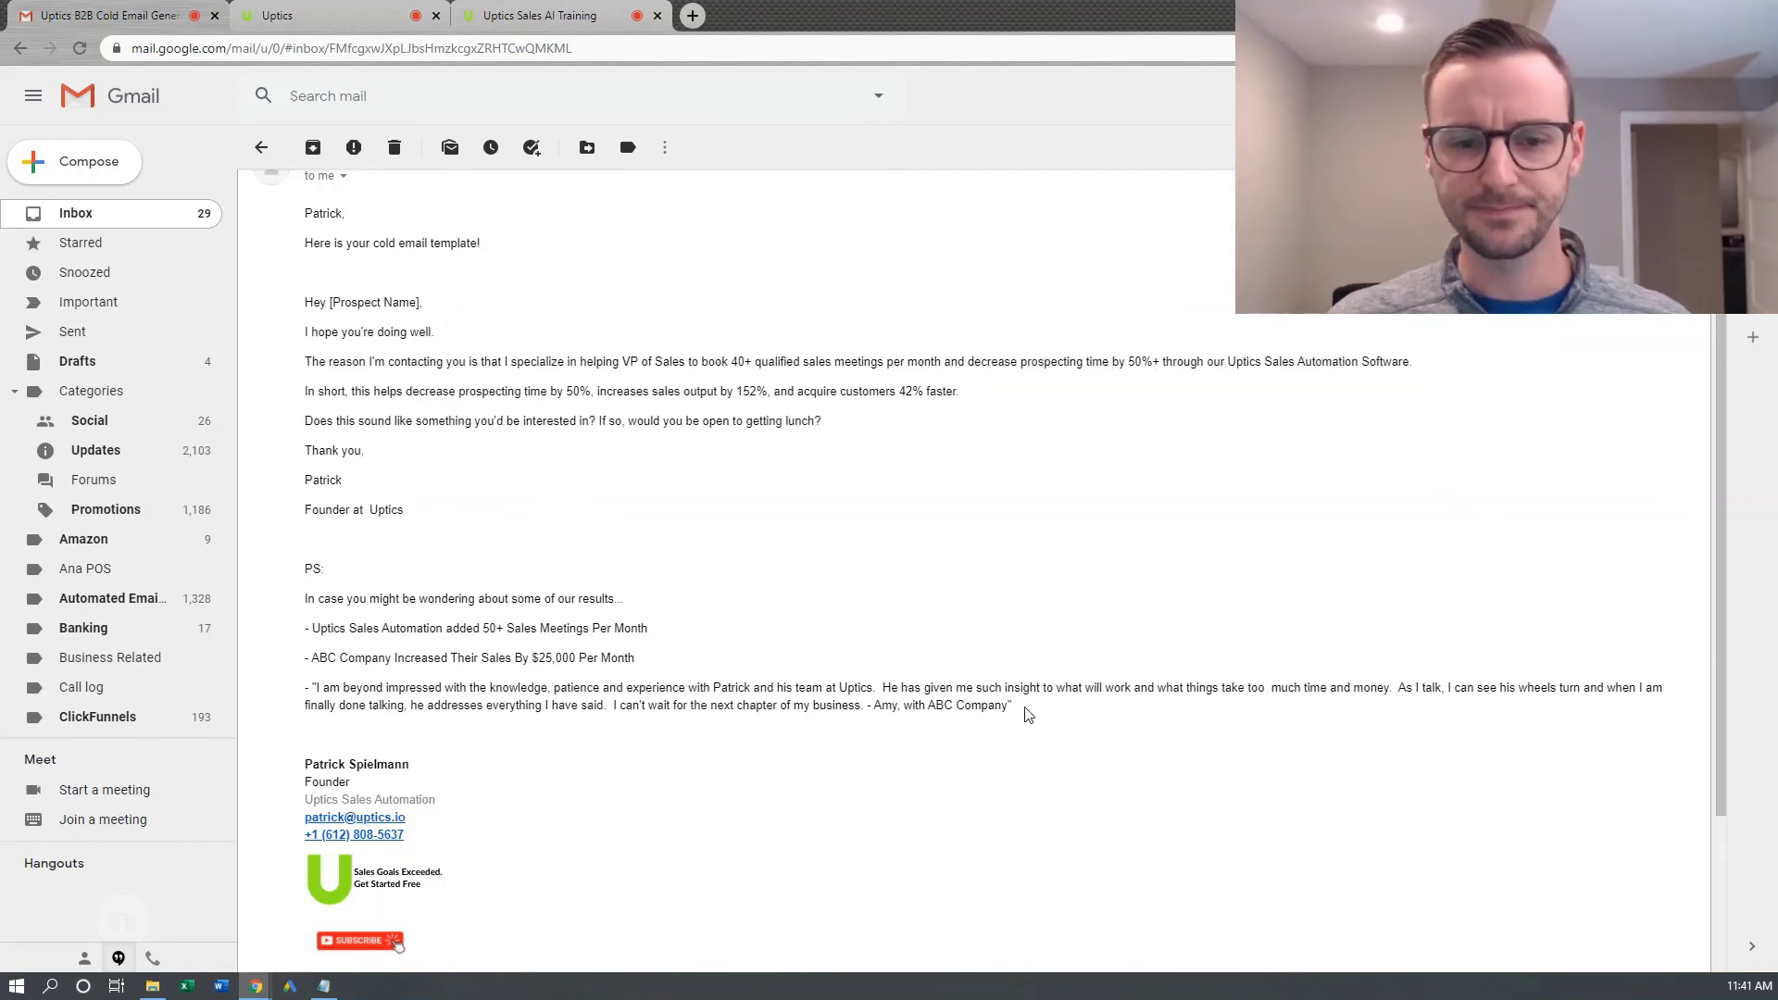
drag(1019, 709, 311, 302)
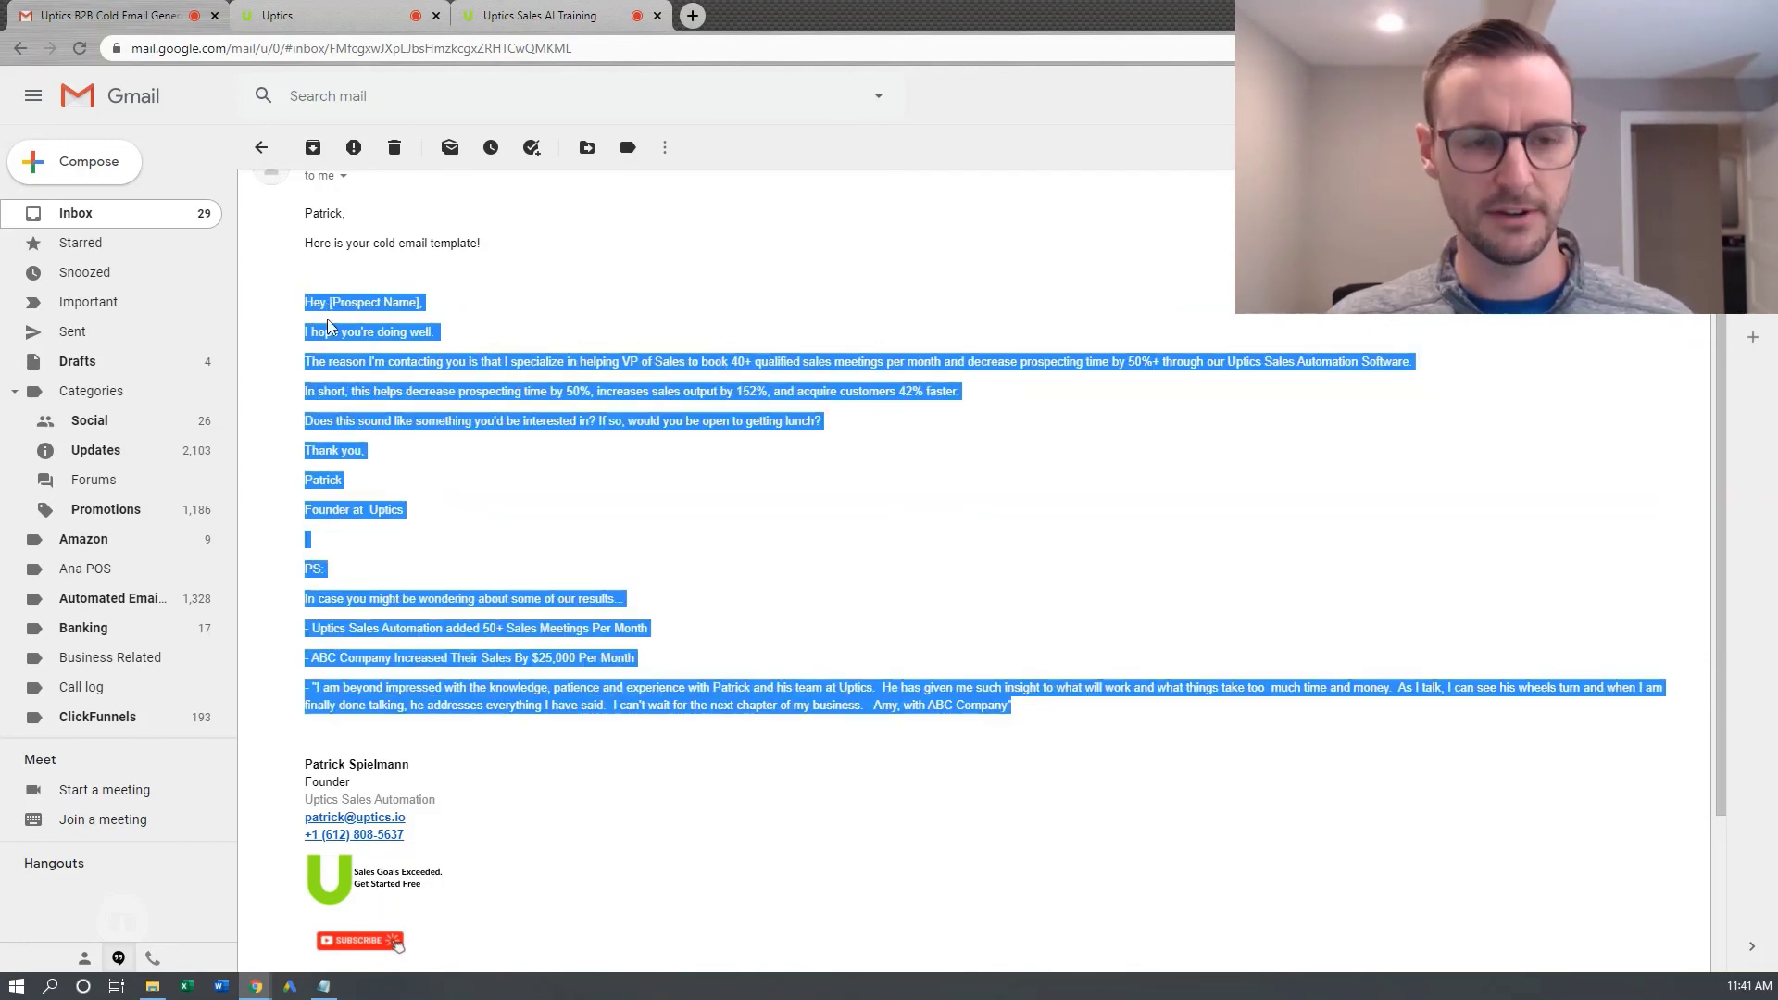
click(319, 16)
click(39, 308)
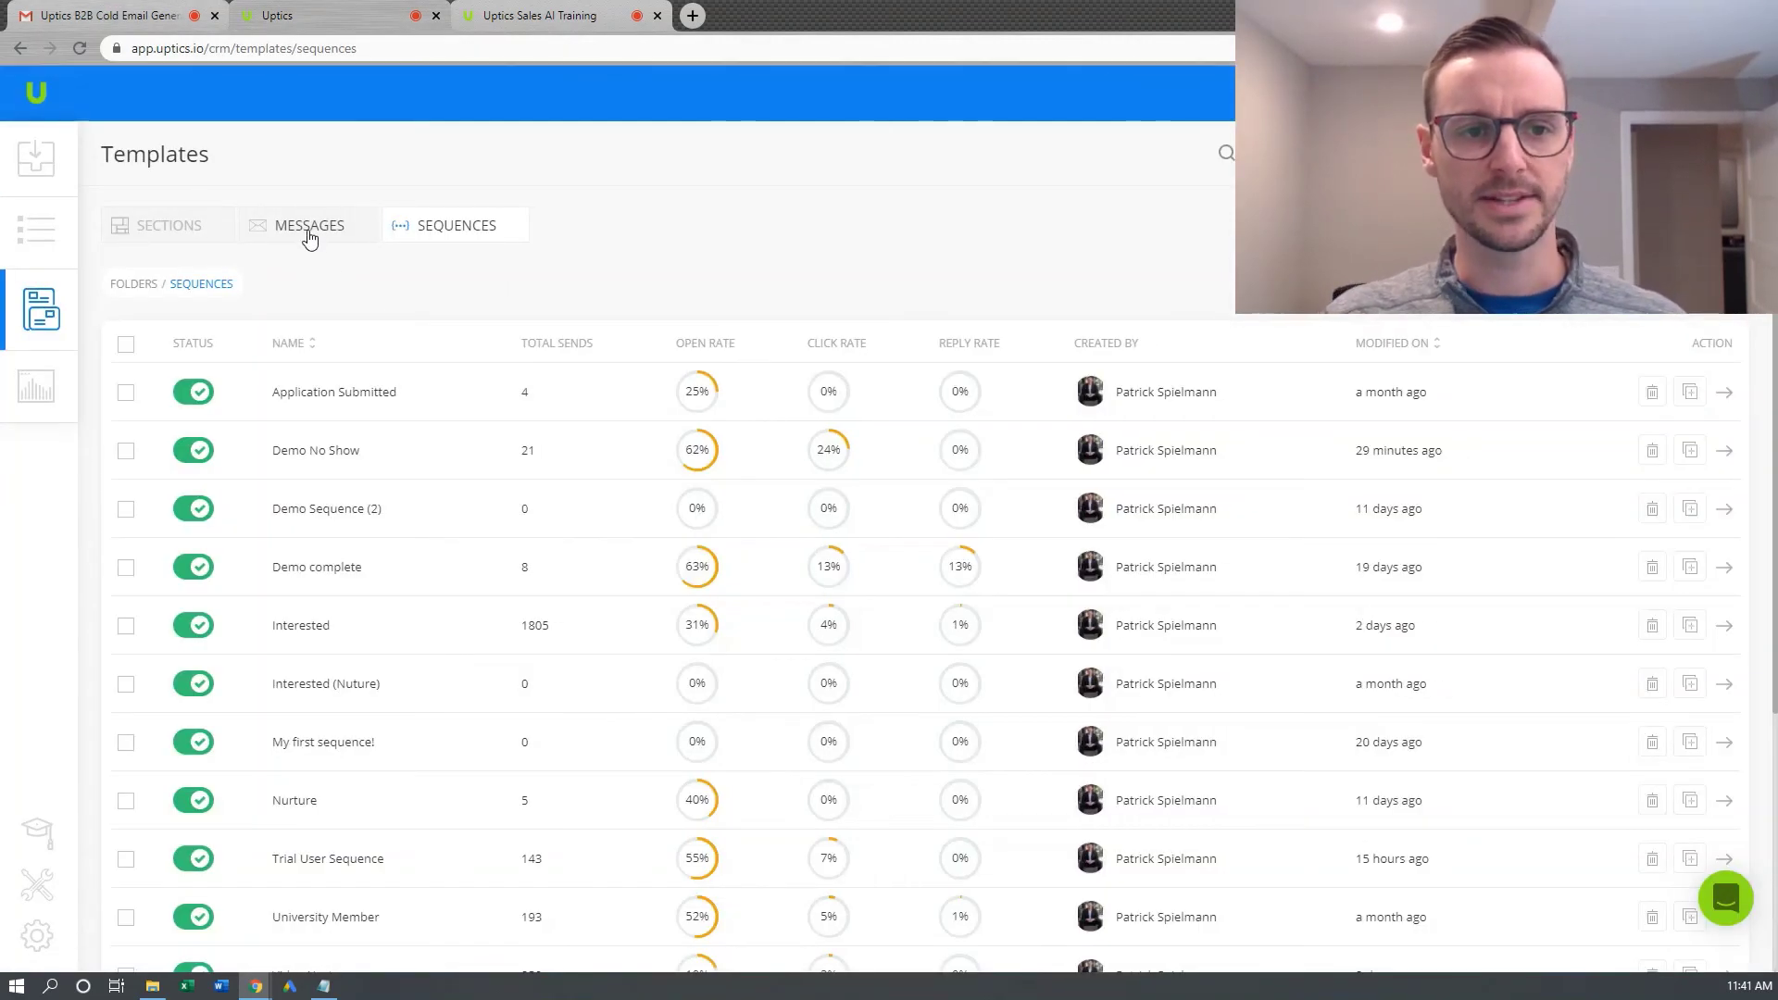
Paste the copied cold email over the body of the 1. Outbound Prospecting > 1. Connection Message template
click(310, 228)
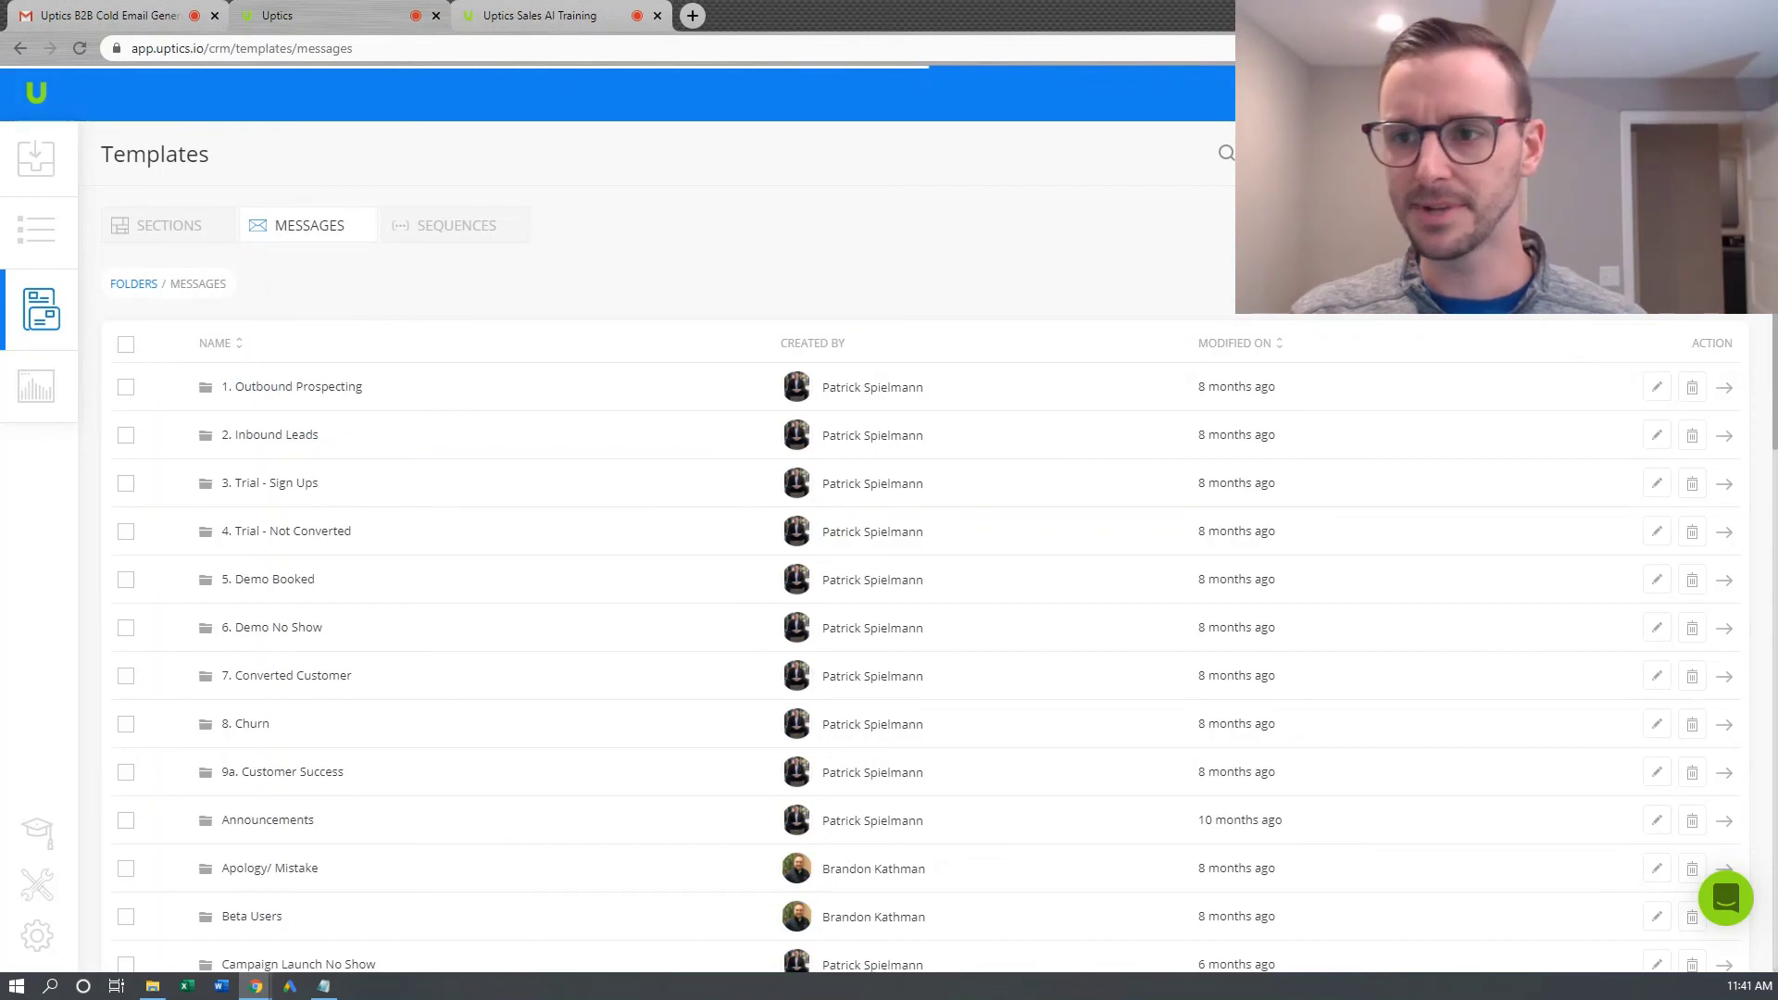
click(375, 397)
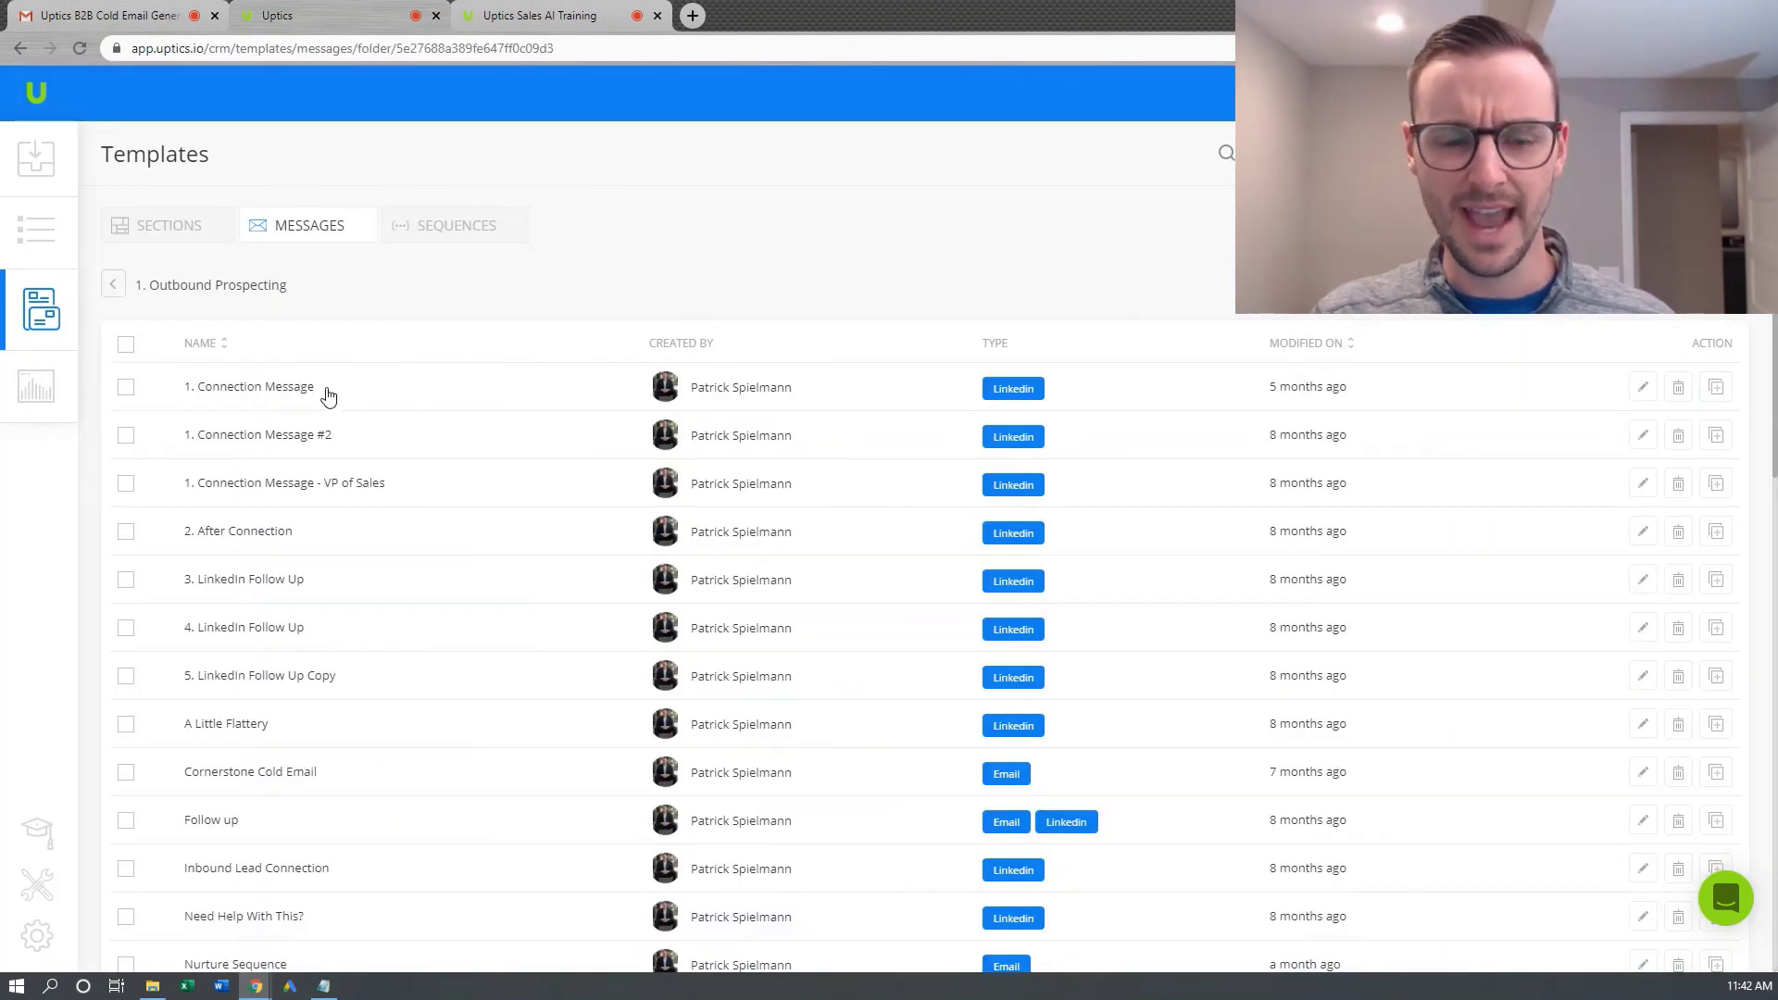
click(330, 389)
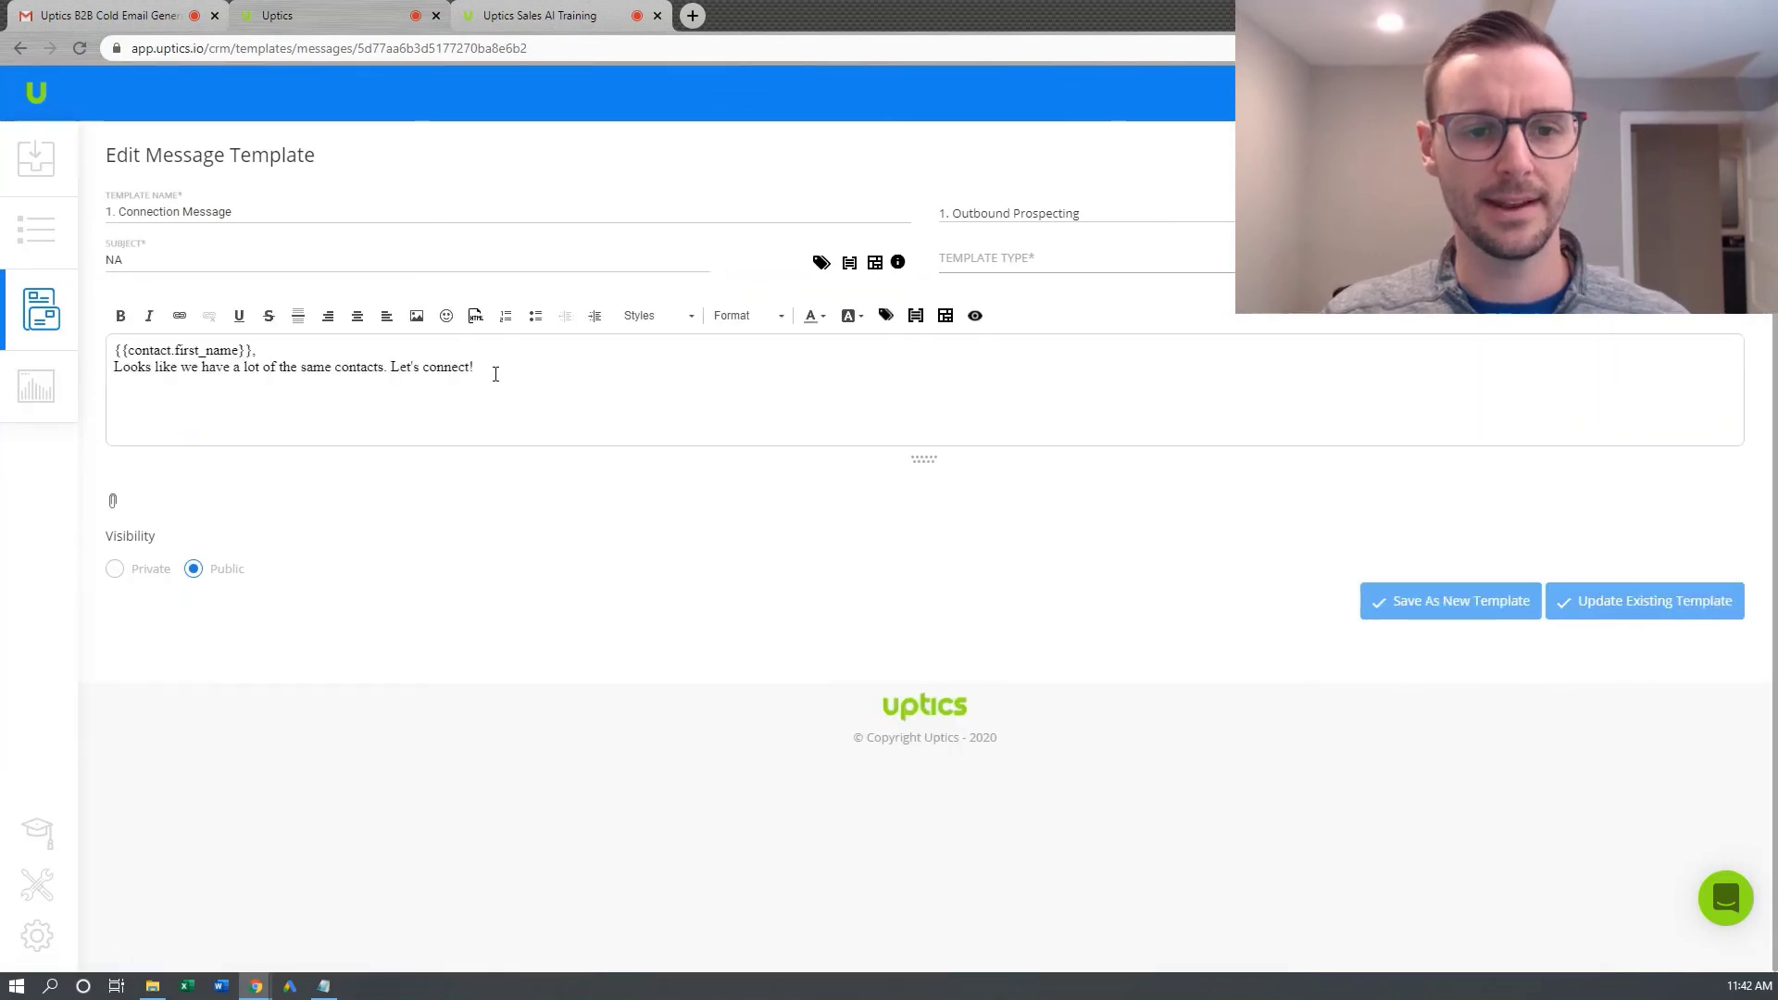
drag(497, 369, 105, 347)
key(ctrl+v)
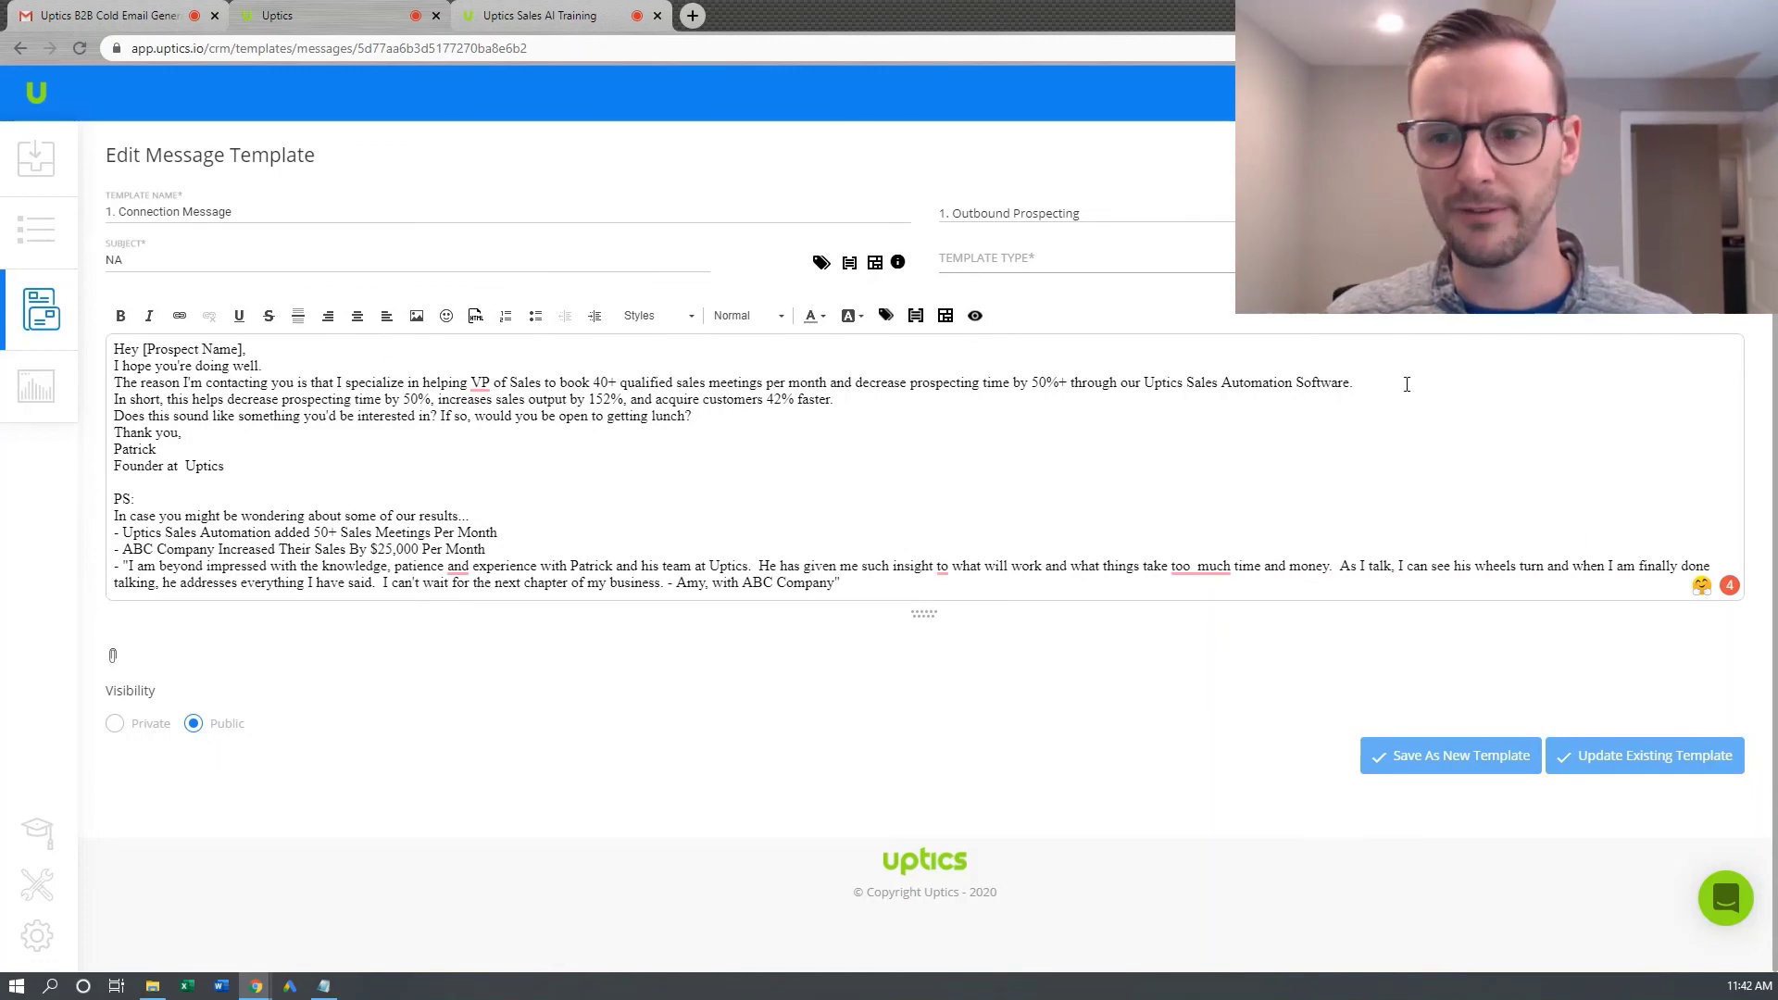
Add blank lines after the first paragraph and the 'In short' sentence, then return to Sequences
key(Return)
click(846, 417)
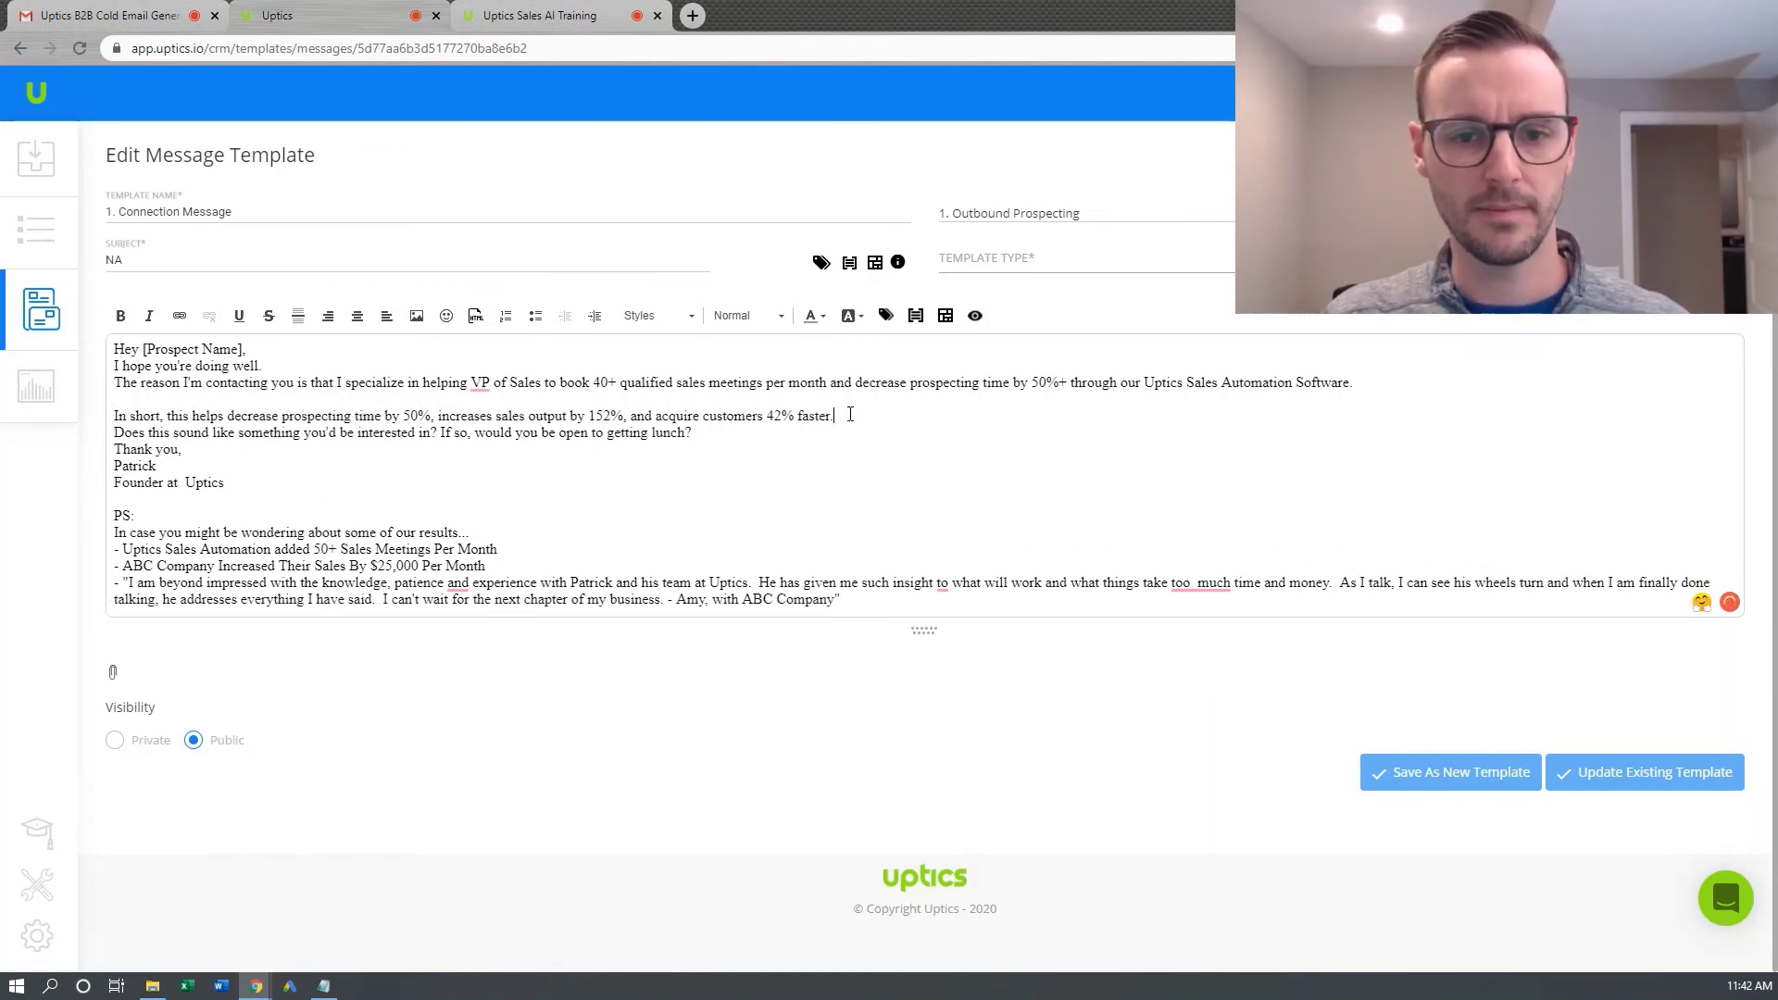
key(Return)
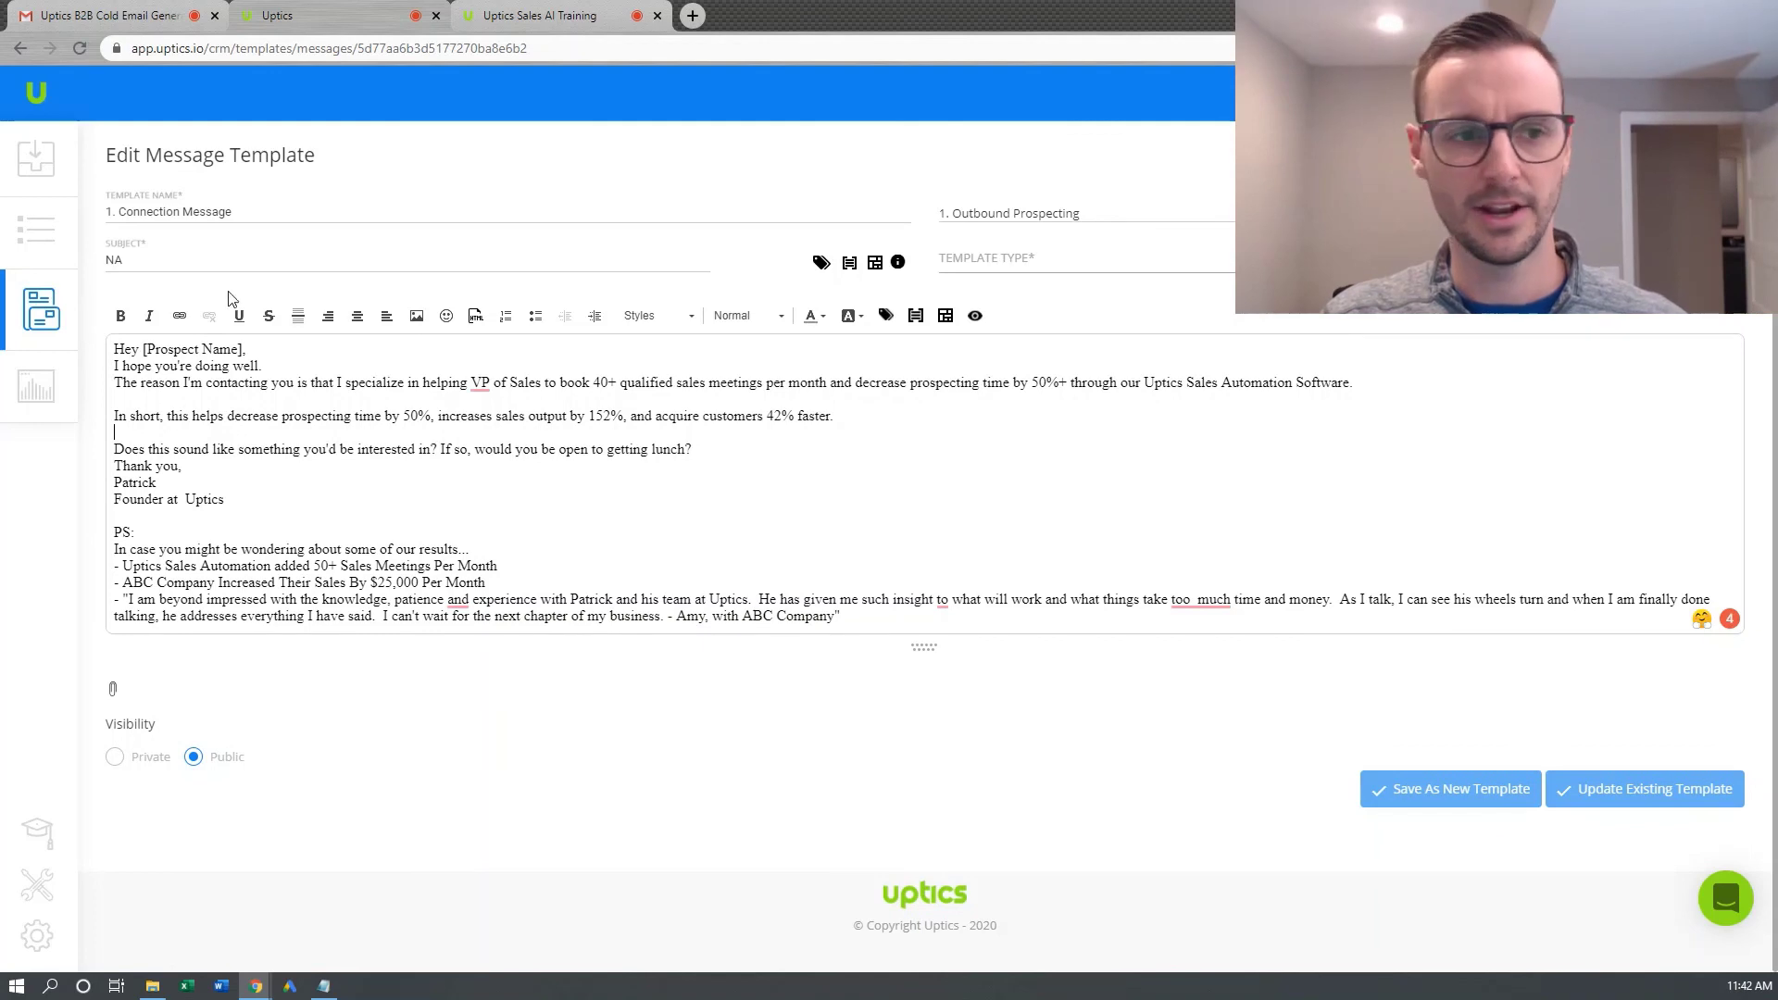
click(42, 310)
click(446, 239)
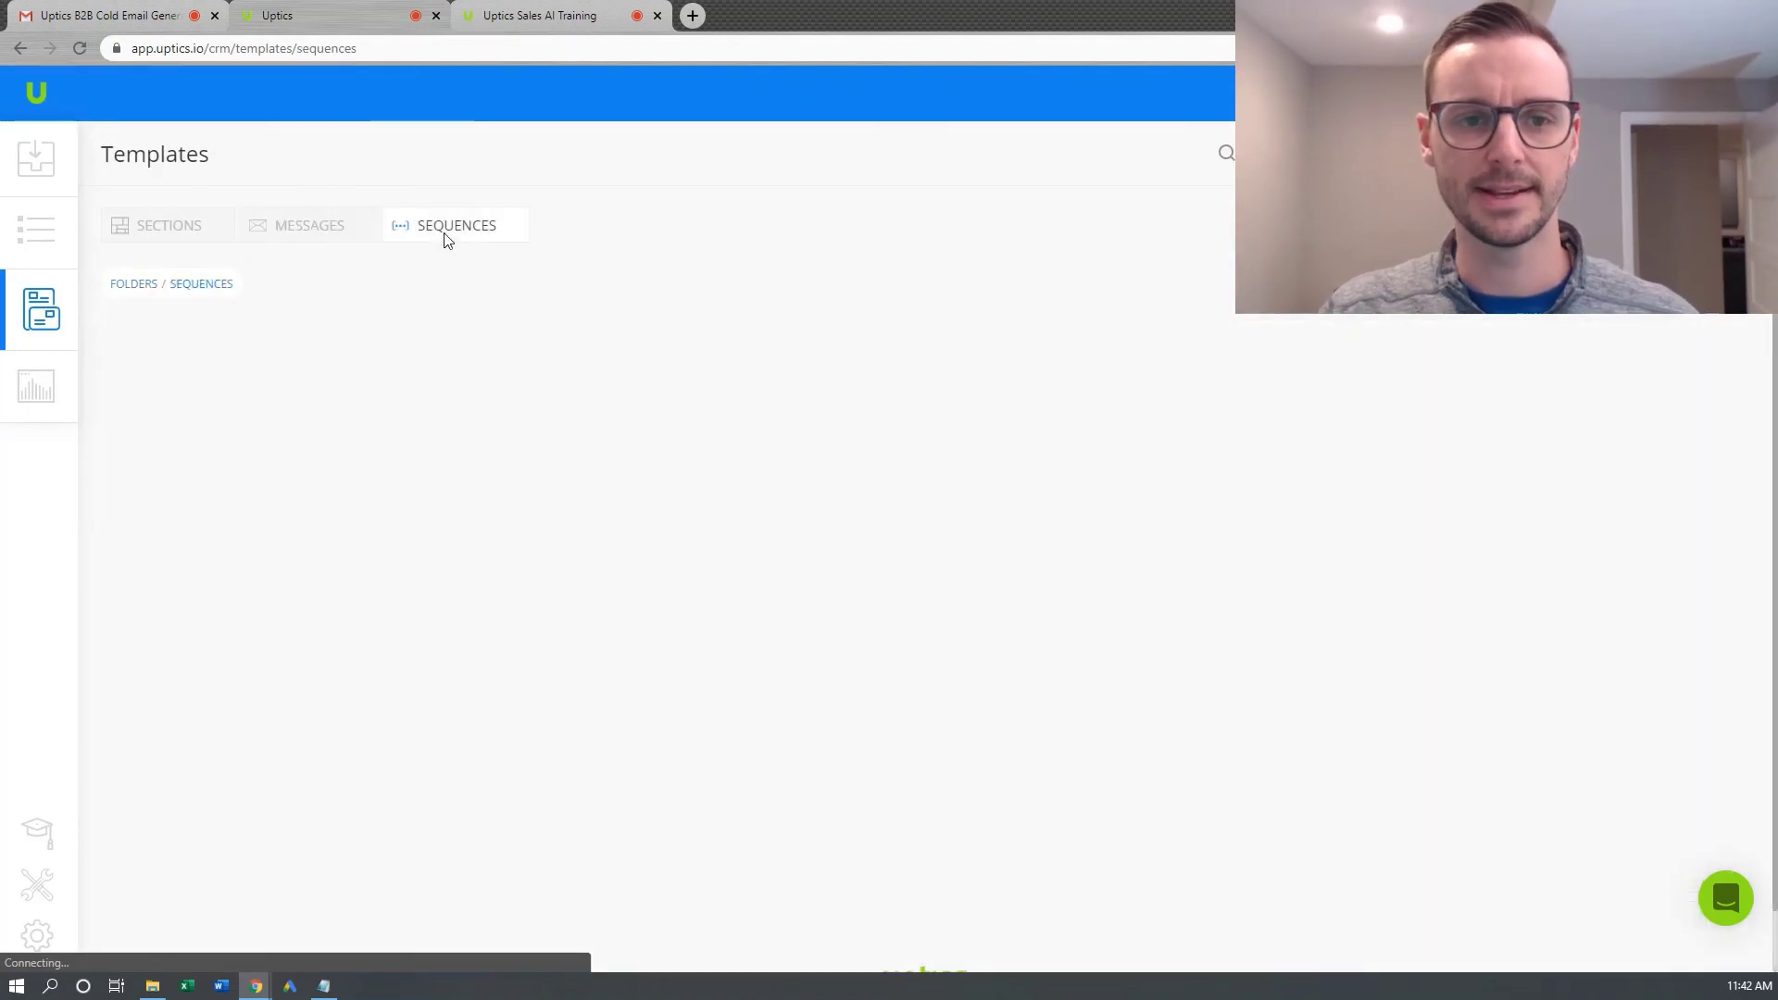